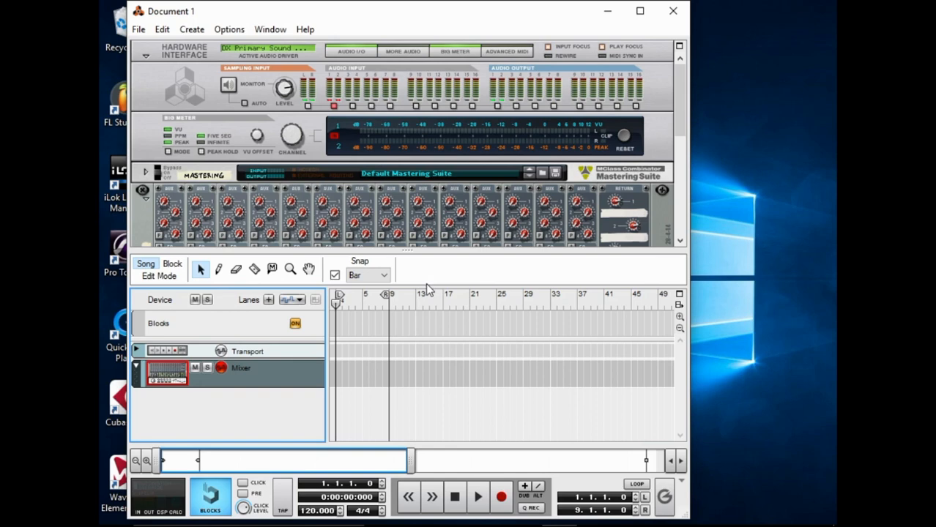
Adjust the split between rack and sequencer, detach the sequencer into its own window, and zoom its timeline out past bar 121
{"action": "left_click_drag", "start_coordinate": [403, 252], "coordinate": [366, 355]}
{"action": "scroll", "coordinate": [388, 155], "scroll_direction": "down", "scroll_amount": 3}
{"action": "scroll", "coordinate": [388, 156], "scroll_direction": "up", "scroll_amount": 3}
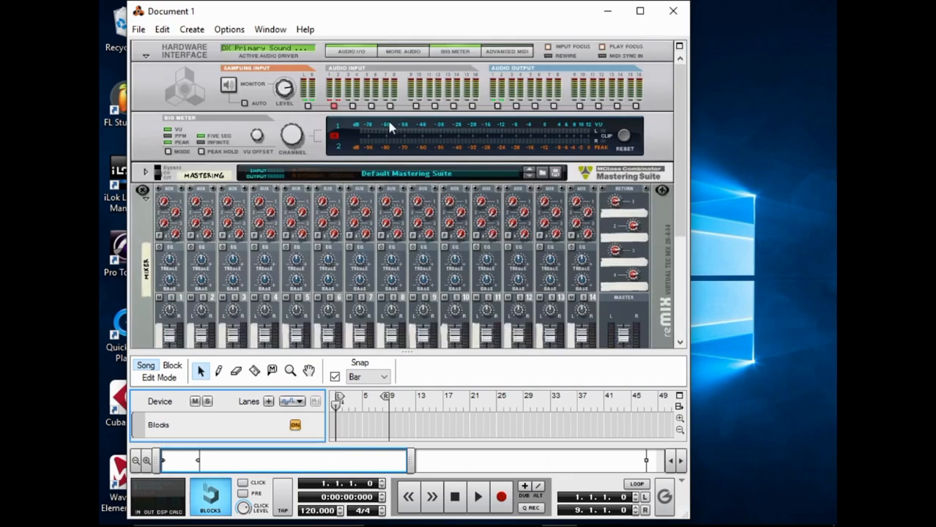
{"action": "left_click_drag", "start_coordinate": [405, 351], "coordinate": [470, 222]}
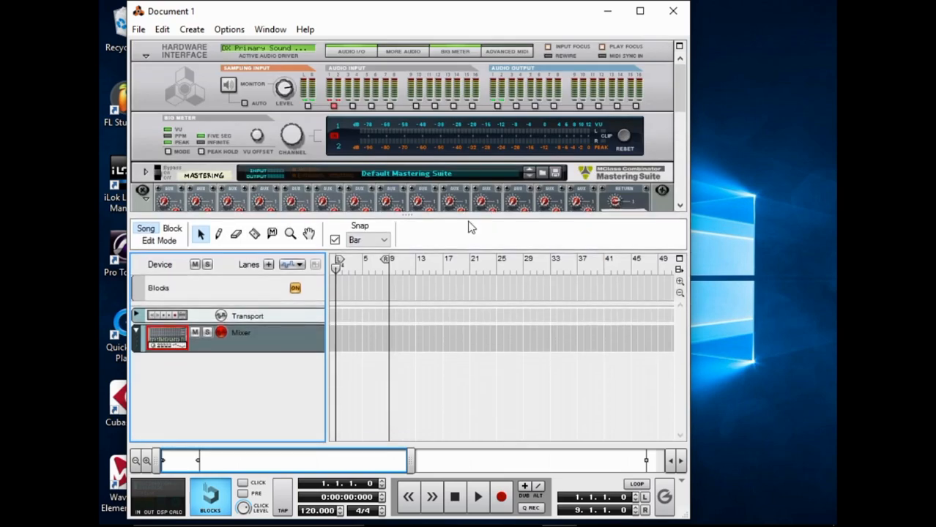
{"action": "left_click", "coordinate": [680, 269]}
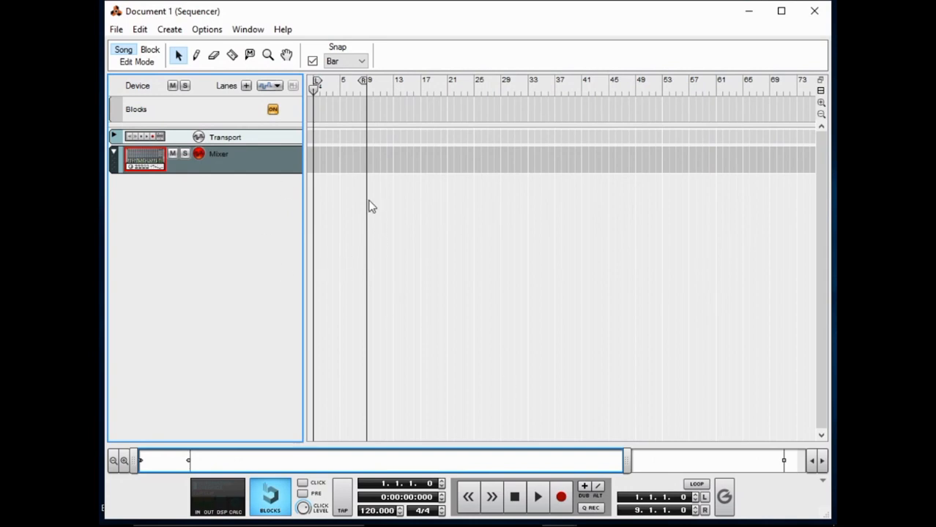
{"action": "scroll", "coordinate": [391, 187], "scroll_direction": "down", "scroll_amount": 5}
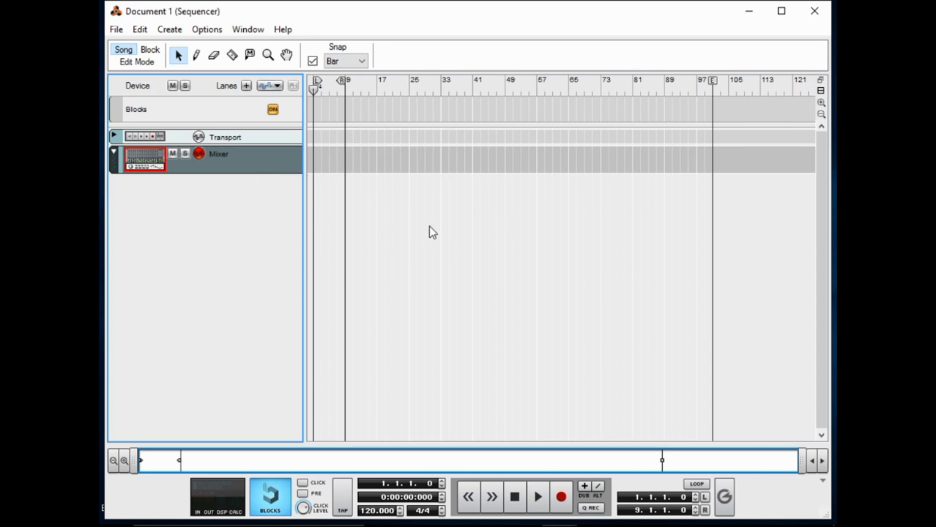
Examine the available audio card drivers on the Audio page of the rack's Preferences, leaving the driver selection as it is
{"action": "key", "text": "alt+Tab"}
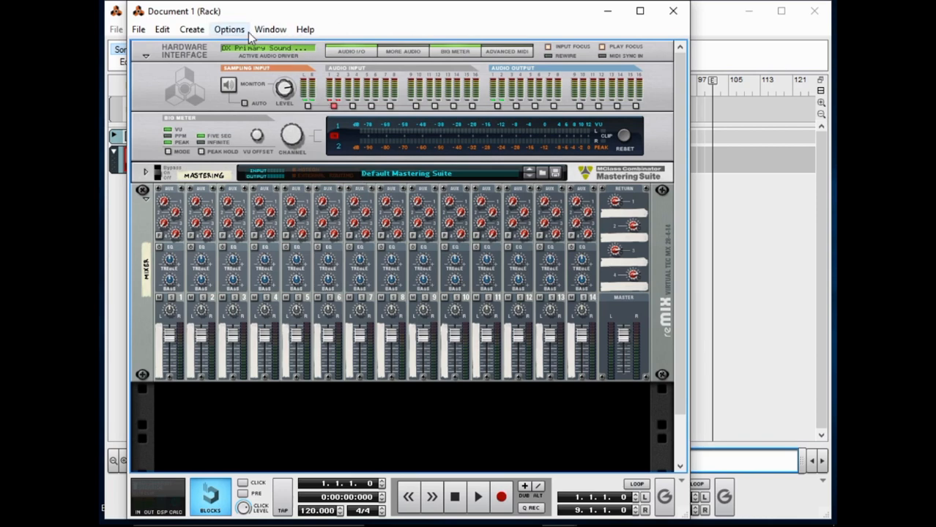
{"action": "left_click", "coordinate": [141, 34]}
{"action": "mouse_move", "coordinate": [162, 29]}
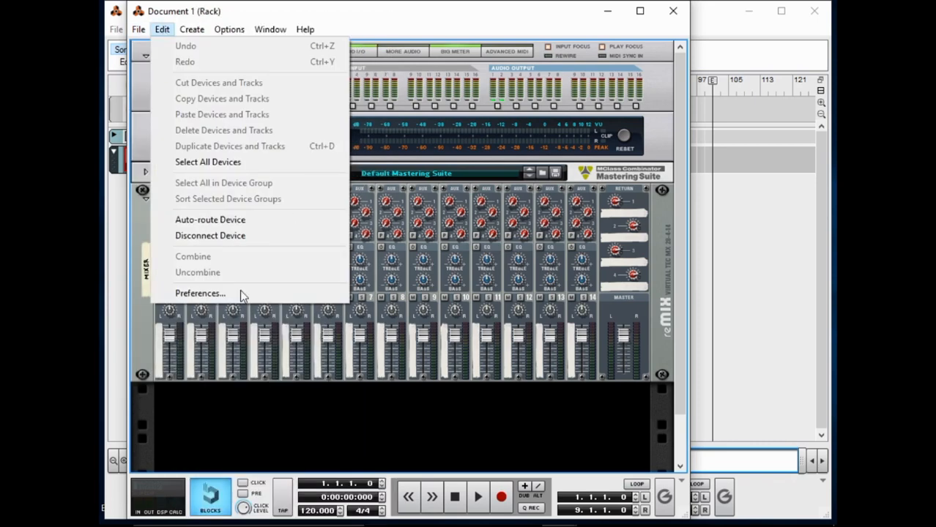
{"action": "left_click", "coordinate": [211, 294]}
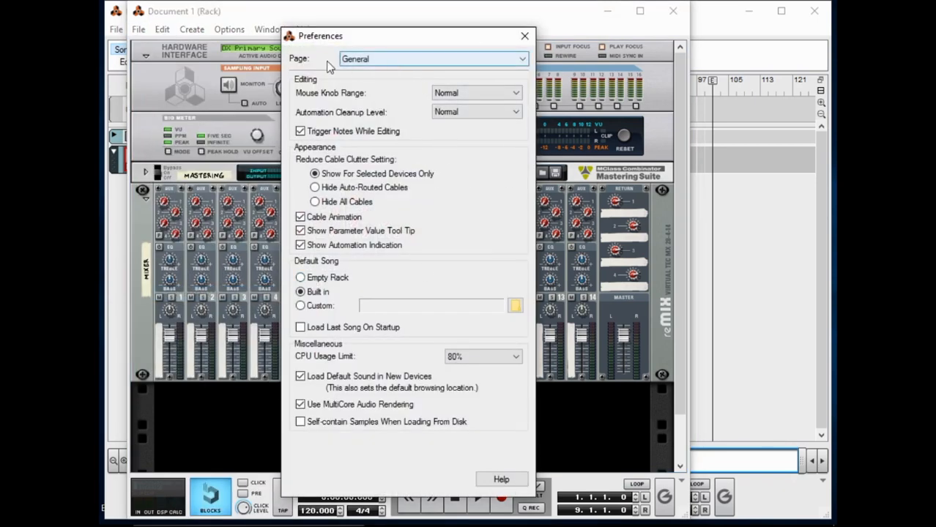
{"action": "left_click", "coordinate": [448, 63]}
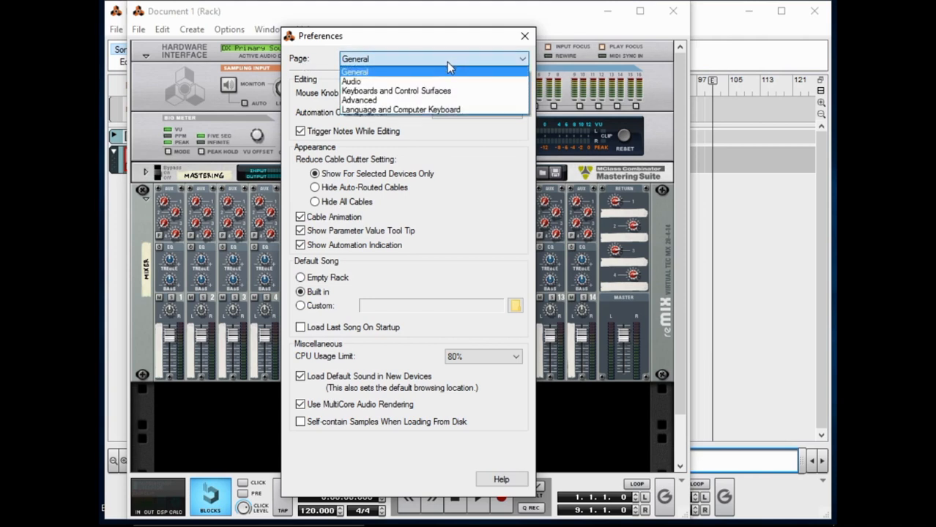
{"action": "left_click", "coordinate": [381, 81]}
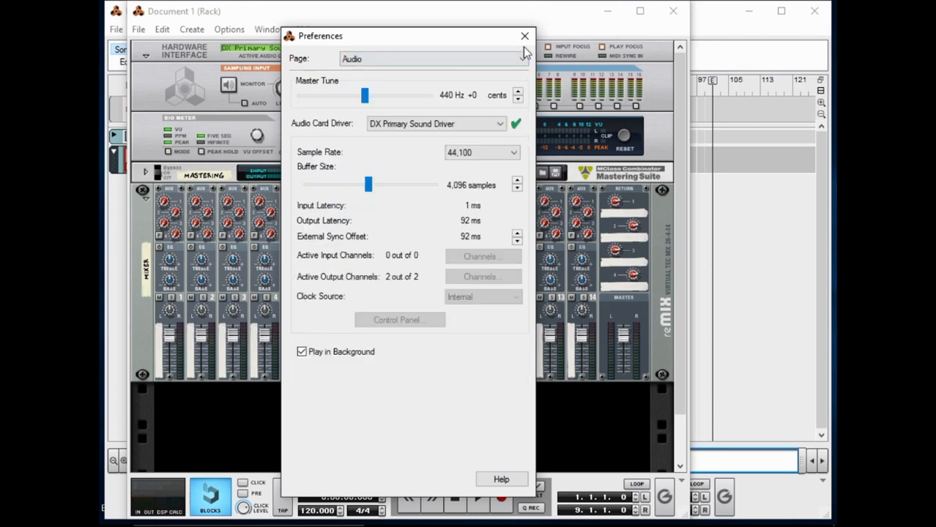
{"action": "left_click", "coordinate": [477, 123]}
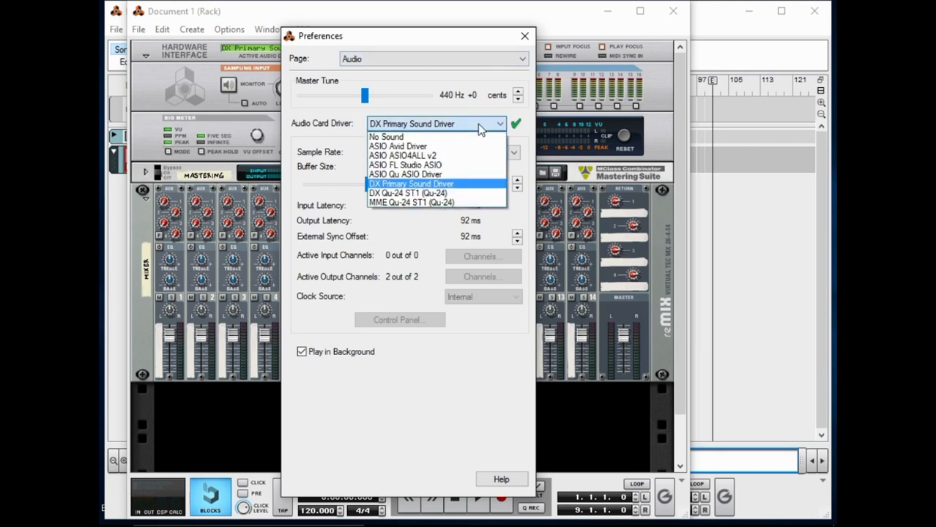
{"action": "left_click", "coordinate": [428, 40]}
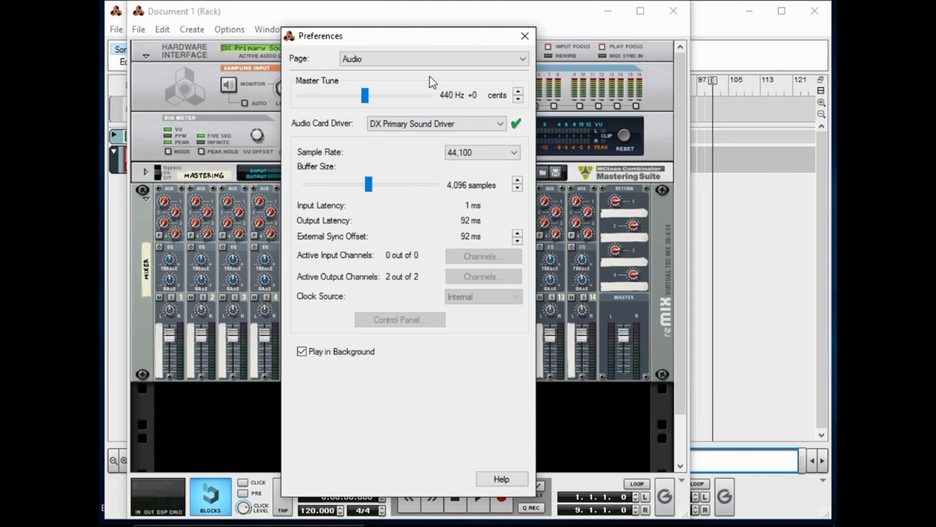
Try adding an <Other> MIDI Control Keyboard as a control surface, look through its MIDI input choices, and cancel without adding it
{"action": "left_click", "coordinate": [454, 65]}
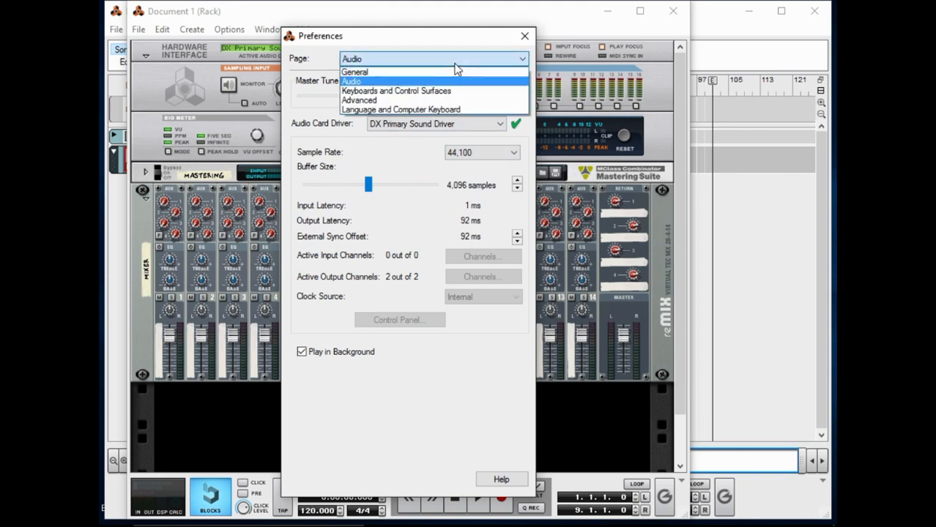
{"action": "left_click", "coordinate": [412, 91]}
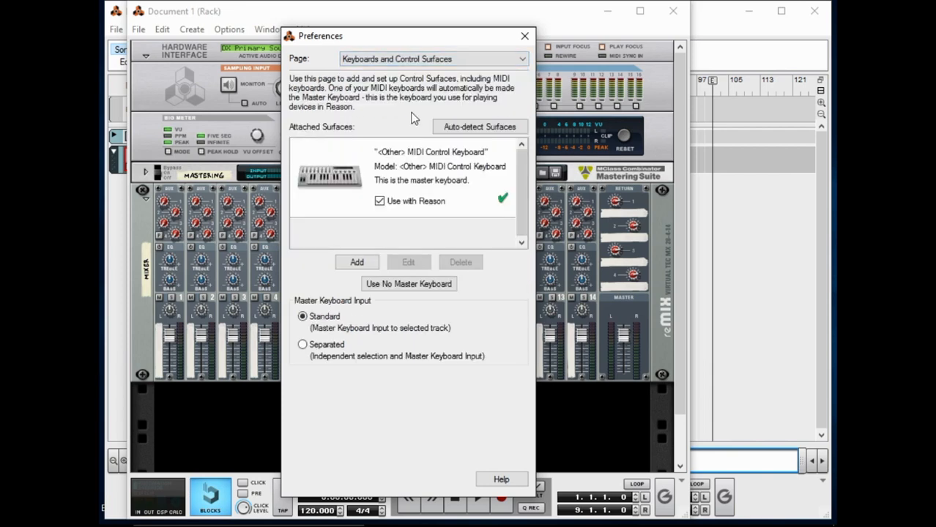
{"action": "left_click", "coordinate": [350, 260]}
{"action": "left_click", "coordinate": [428, 164]}
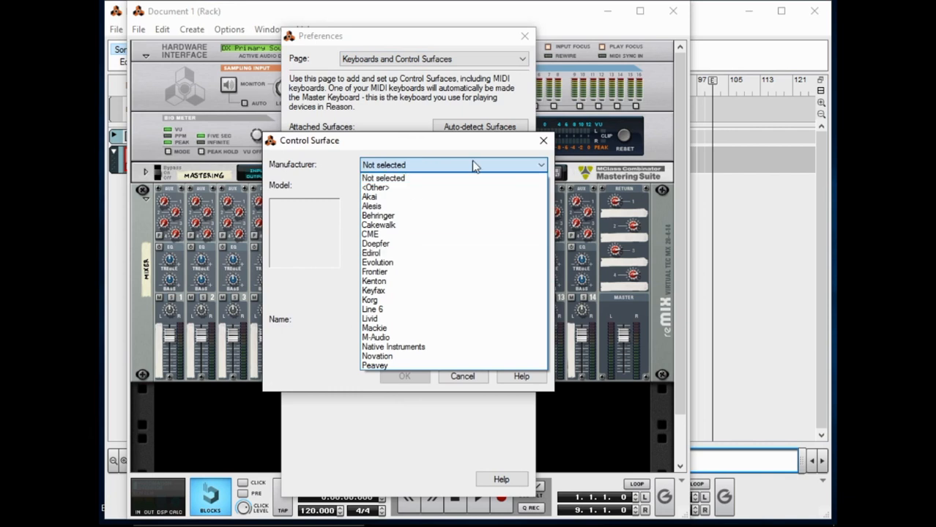
{"action": "left_click", "coordinate": [418, 192]}
{"action": "left_click", "coordinate": [417, 345]}
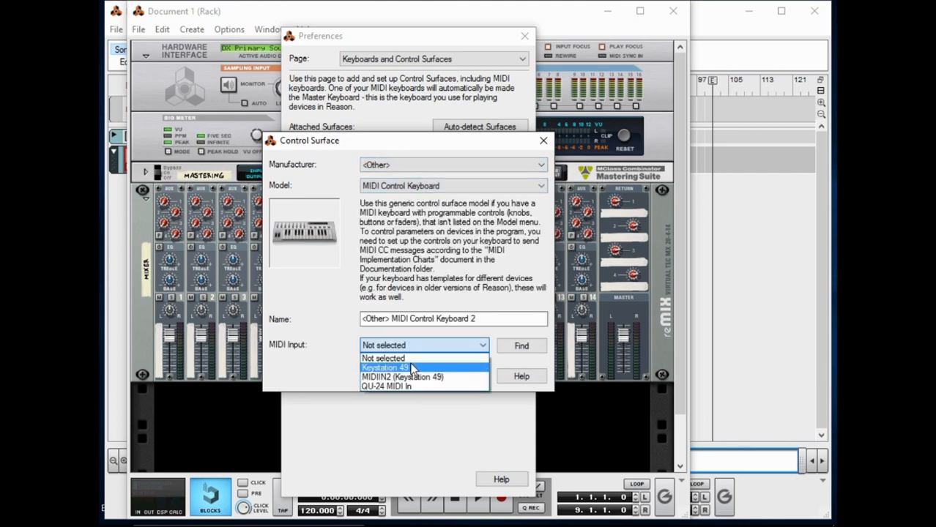
{"action": "left_click", "coordinate": [306, 351]}
{"action": "left_click", "coordinate": [412, 349]}
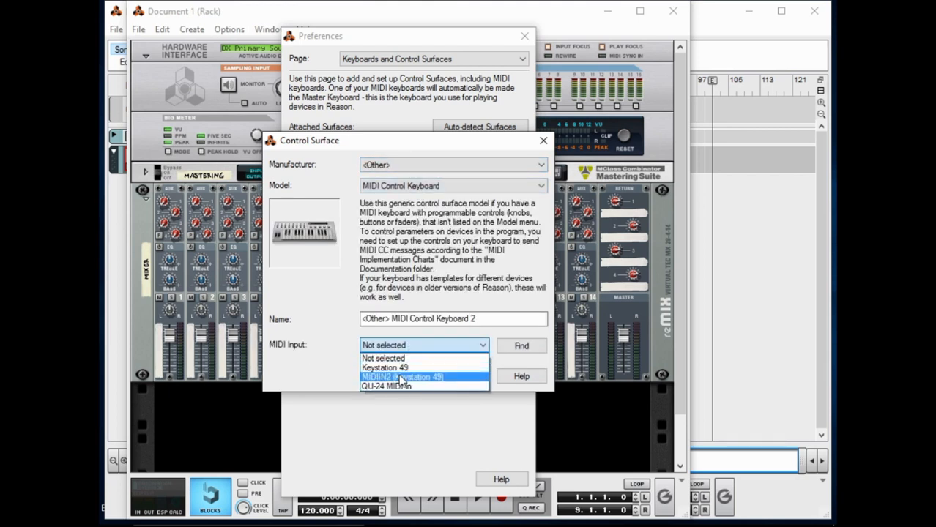
{"action": "left_click", "coordinate": [382, 358]}
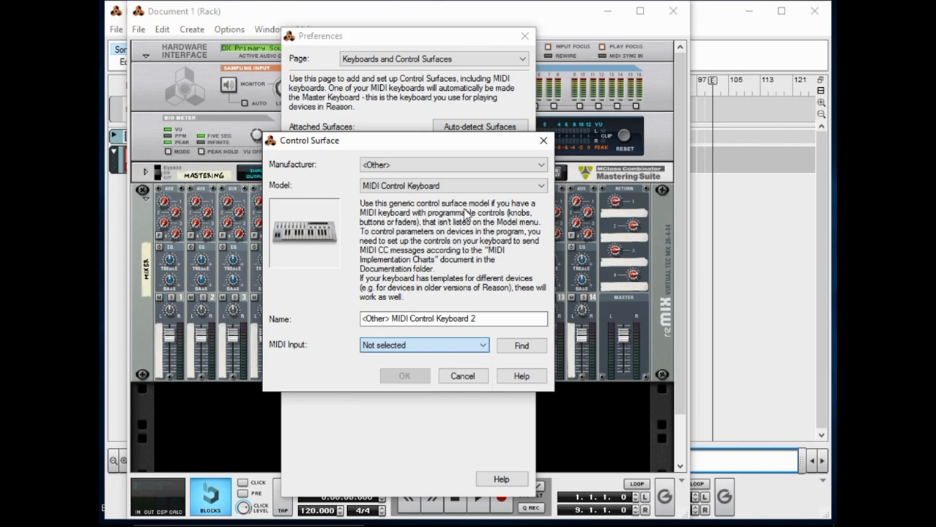
{"action": "left_click", "coordinate": [423, 345]}
{"action": "left_click", "coordinate": [483, 279]}
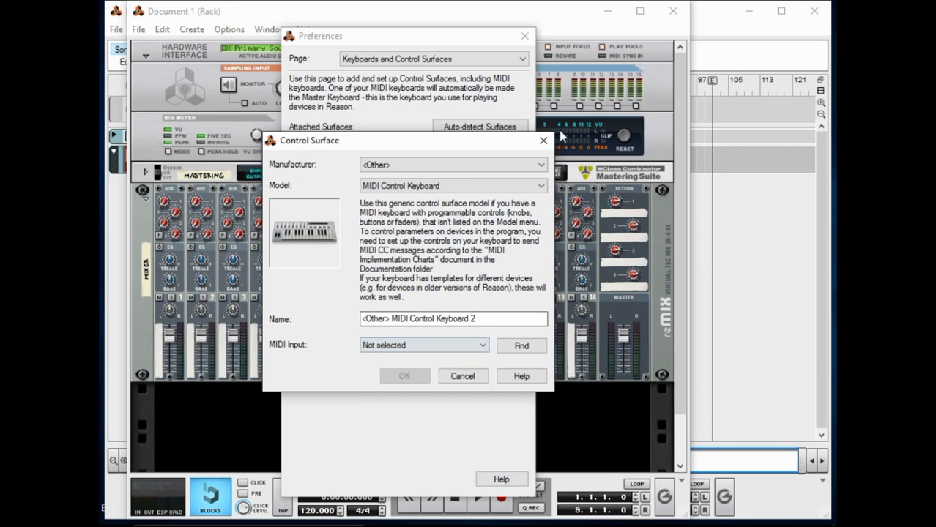
{"action": "left_click", "coordinate": [541, 142]}
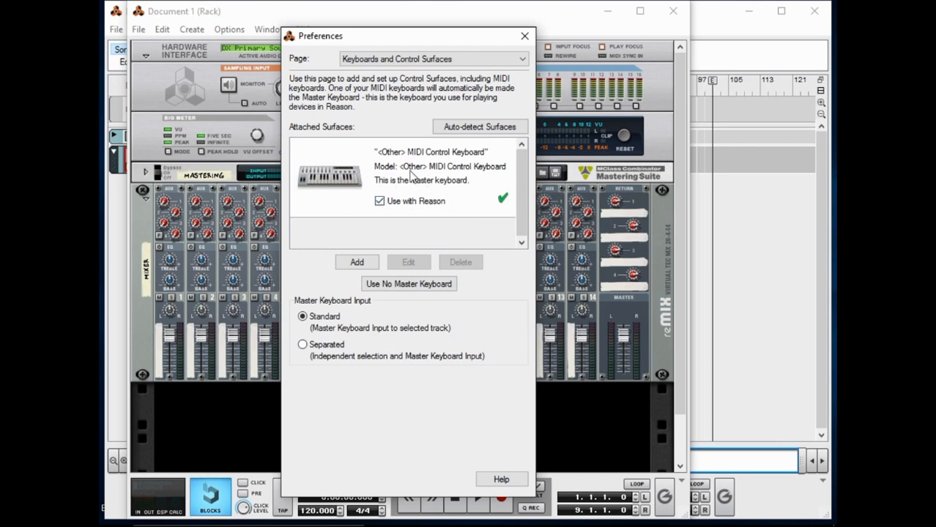
Review the external control and MIDI clock sync settings on the Advanced preferences page, and close Preferences
{"action": "left_click", "coordinate": [471, 62]}
{"action": "left_click", "coordinate": [417, 98]}
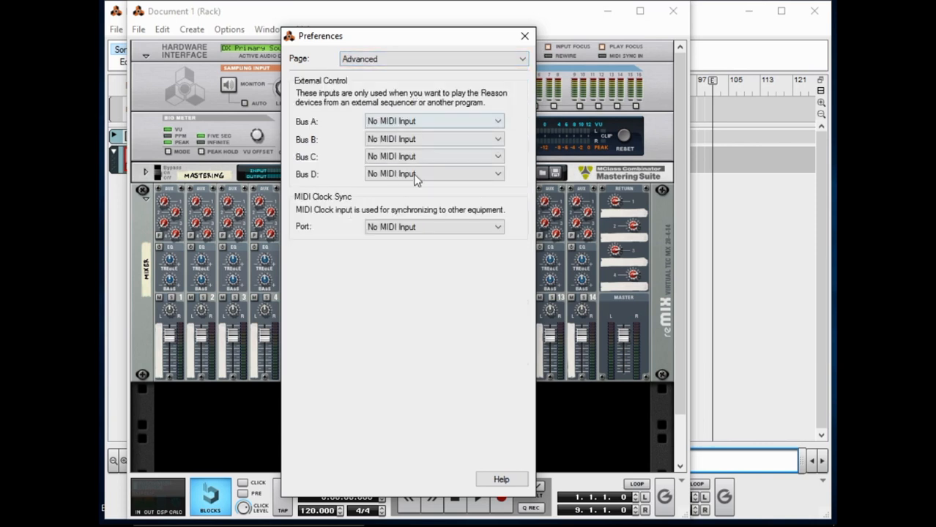
{"action": "left_click", "coordinate": [440, 58]}
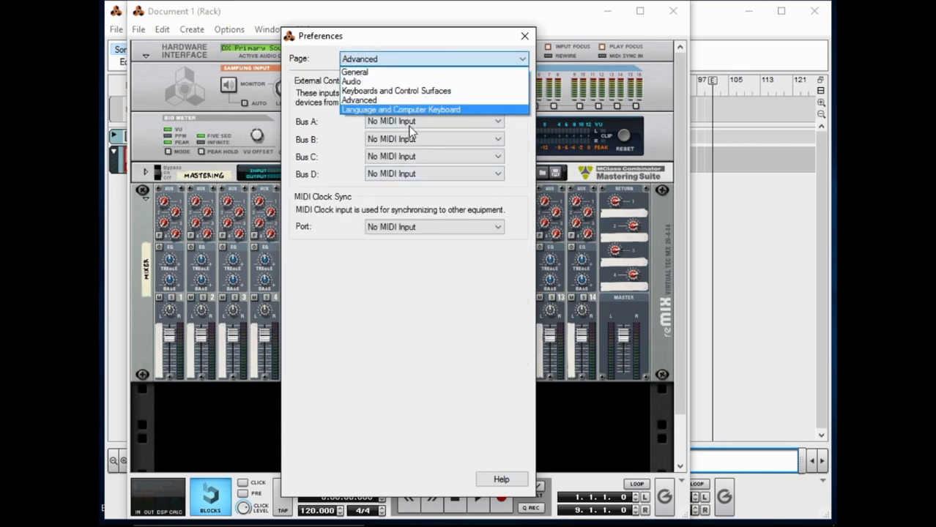
{"action": "left_click", "coordinate": [525, 38]}
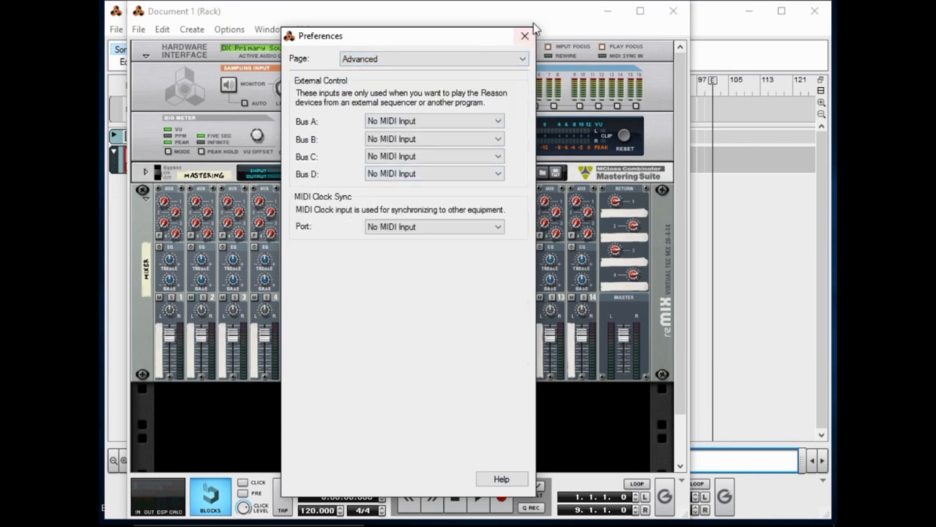
{"action": "left_click", "coordinate": [526, 36]}
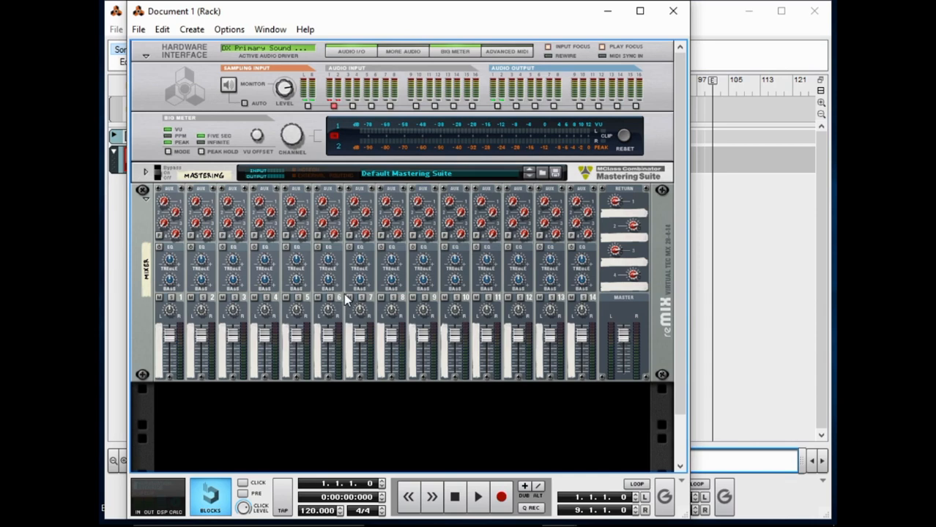
Examine the lists of devices that can be created from the sequencer's track list and from the empty rack space
{"action": "left_click", "coordinate": [148, 232]}
{"action": "left_click", "coordinate": [791, 229]}
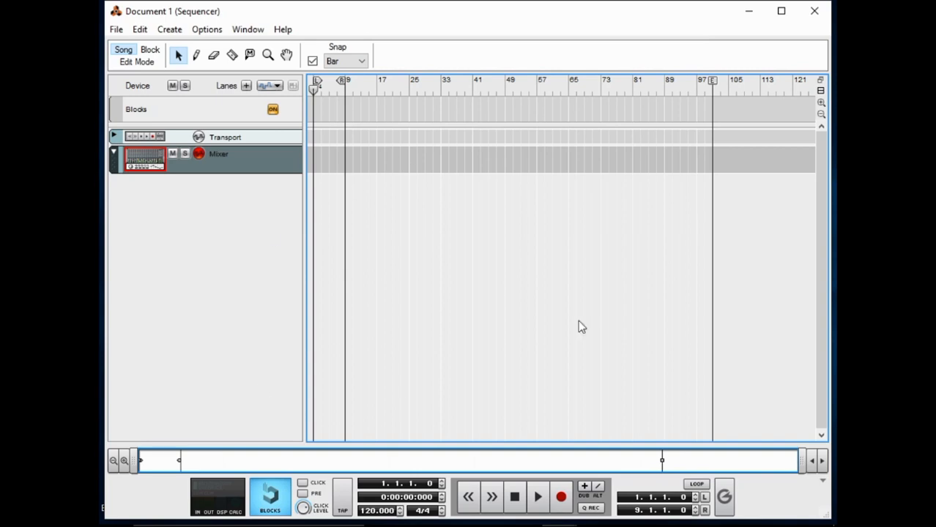
{"action": "left_click", "coordinate": [245, 164]}
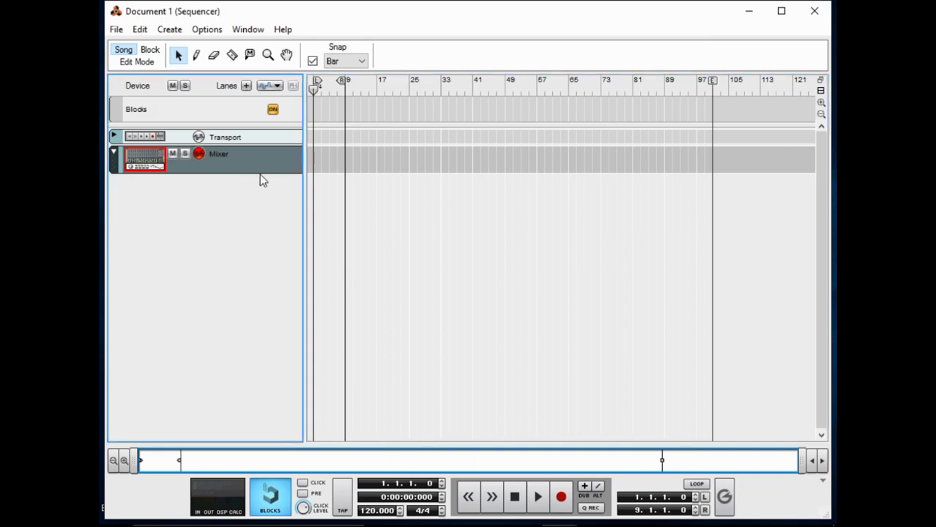
{"action": "right_click", "coordinate": [199, 249]}
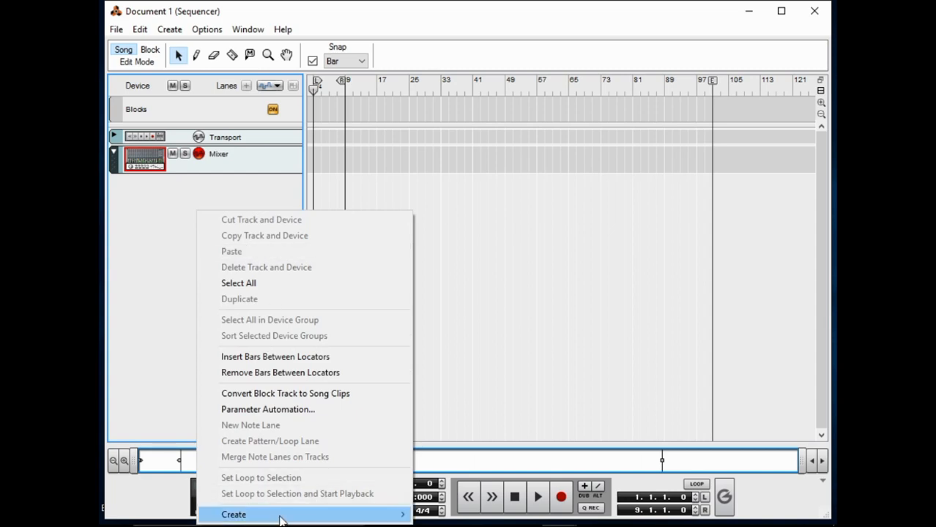
{"action": "mouse_move", "coordinate": [394, 517]}
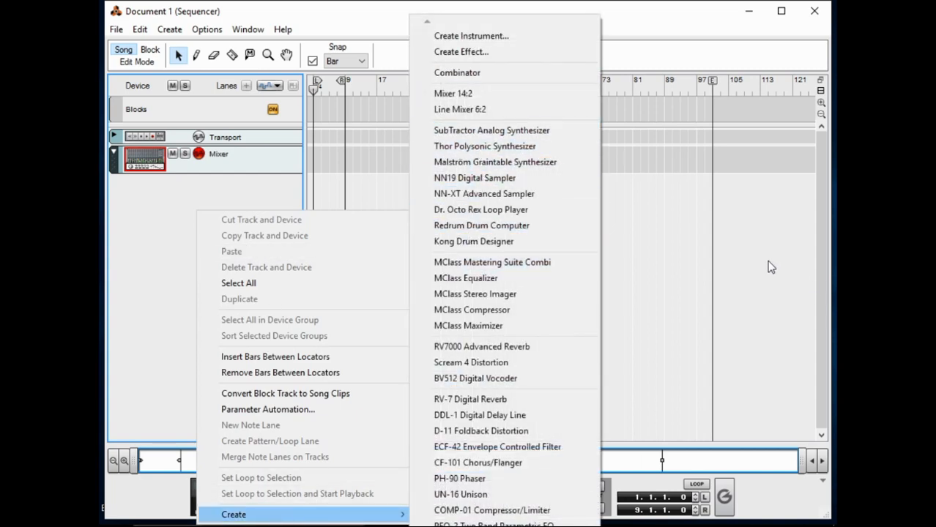
{"action": "key", "text": "alt+Tab"}
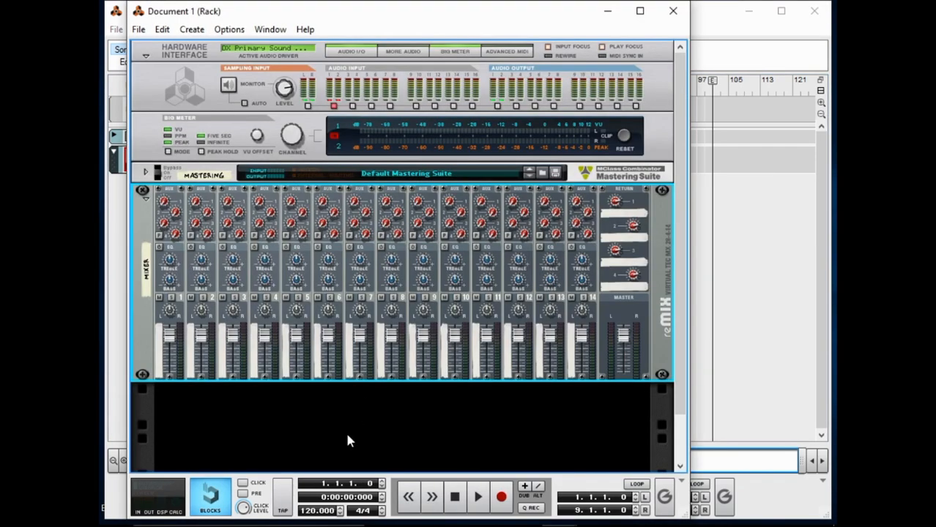
{"action": "right_click", "coordinate": [349, 440]}
{"action": "right_click", "coordinate": [290, 429]}
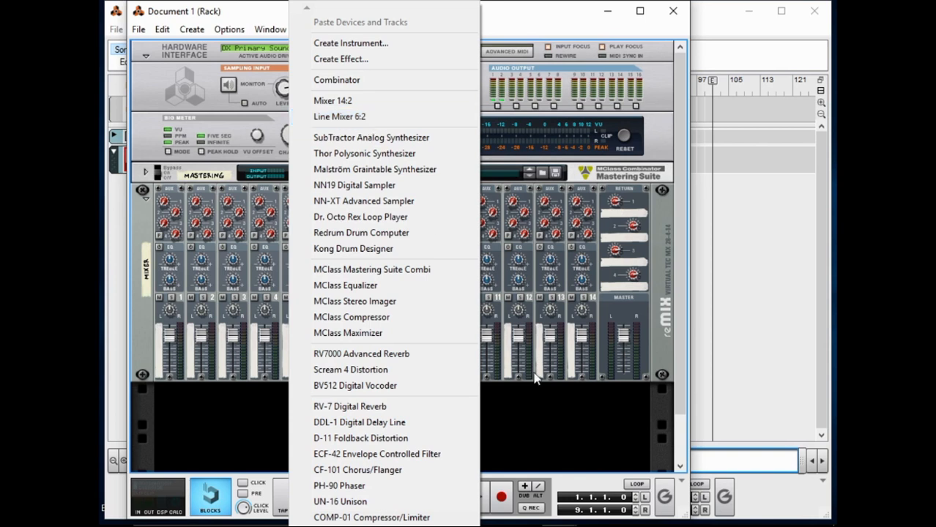
{"action": "left_click", "coordinate": [534, 432]}
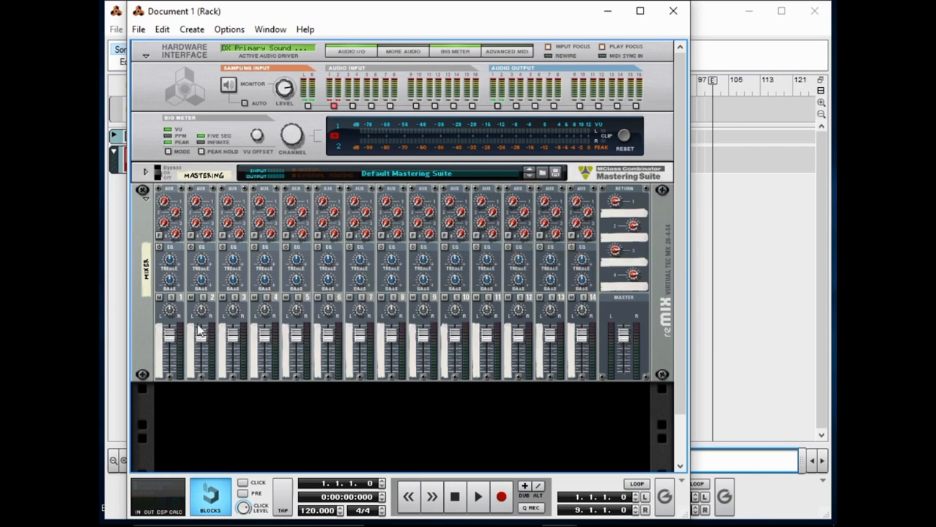
Lower the channel 1 fader on the rack's mixer slightly
{"action": "left_click_drag", "start_coordinate": [172, 338], "coordinate": [169, 343]}
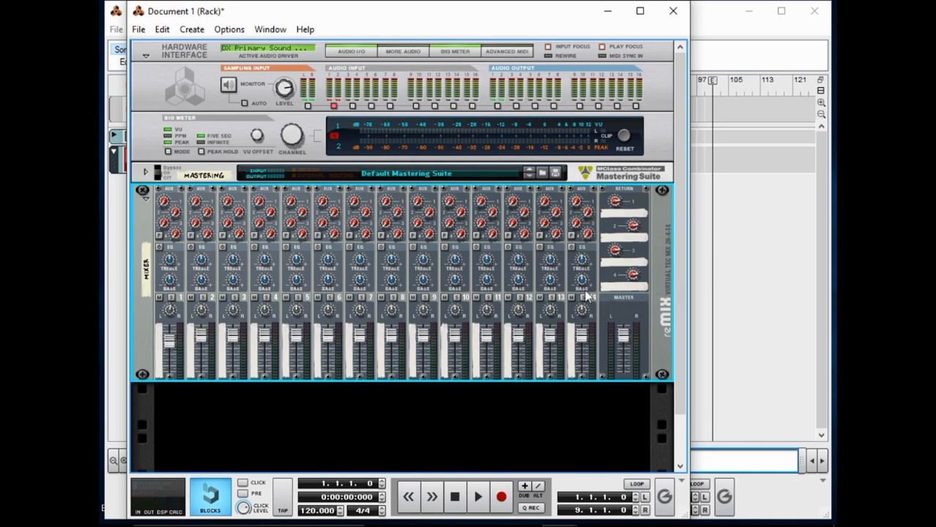
Create a Redrum Drum Computer from the sequencer's track list
{"action": "left_click", "coordinate": [735, 272]}
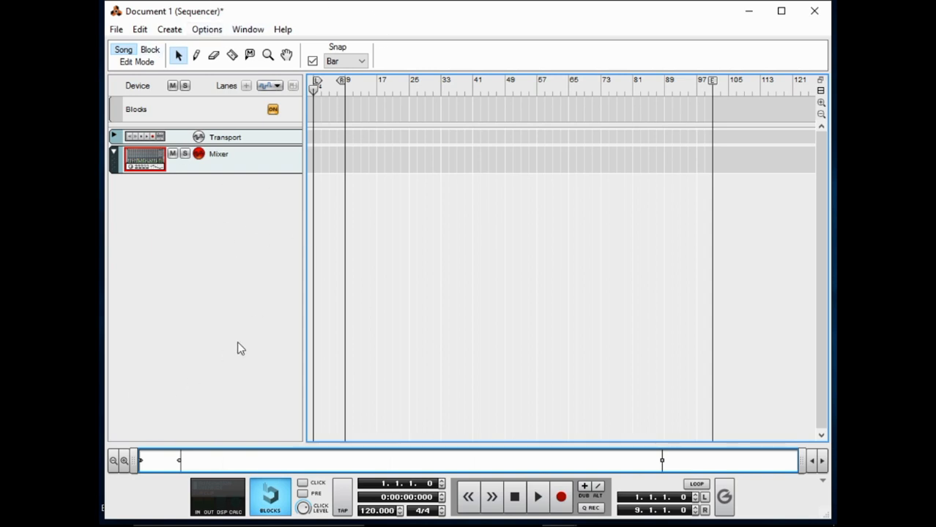
{"action": "right_click", "coordinate": [192, 225]}
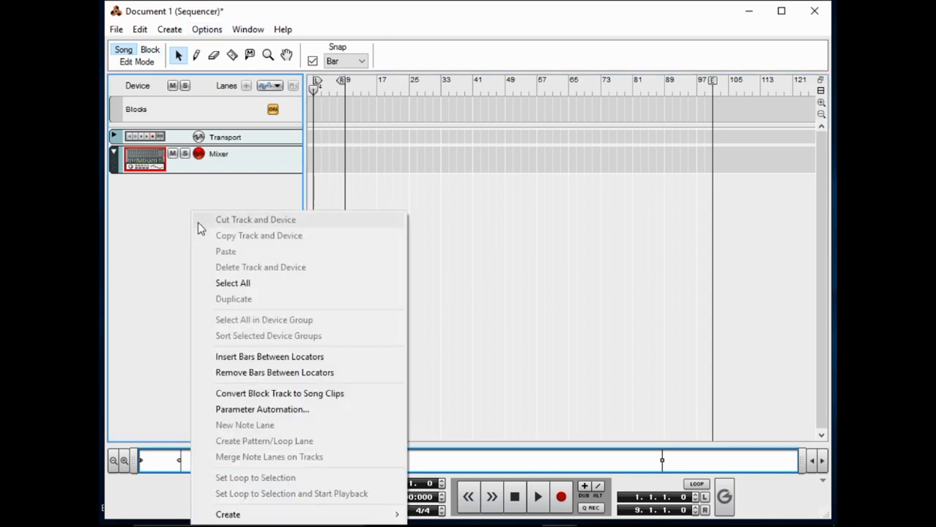
{"action": "mouse_move", "coordinate": [287, 515]}
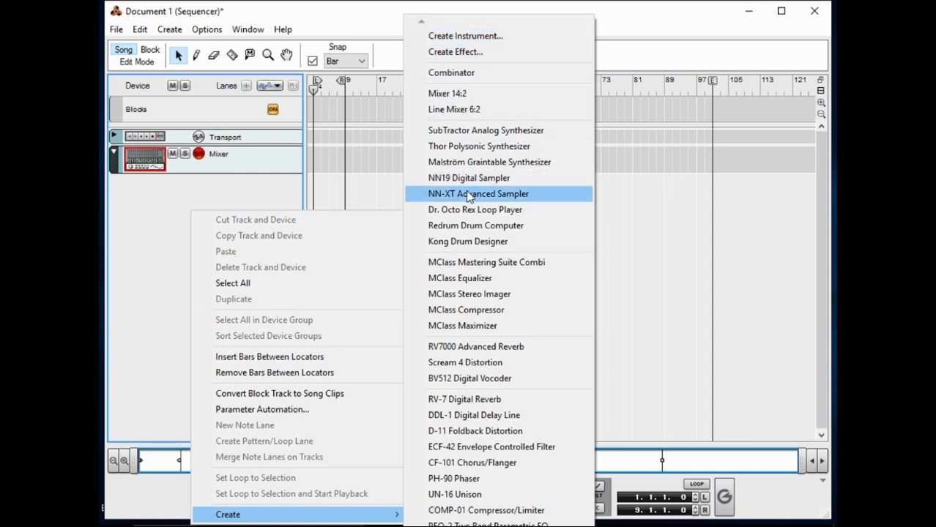
{"action": "left_click", "coordinate": [469, 225]}
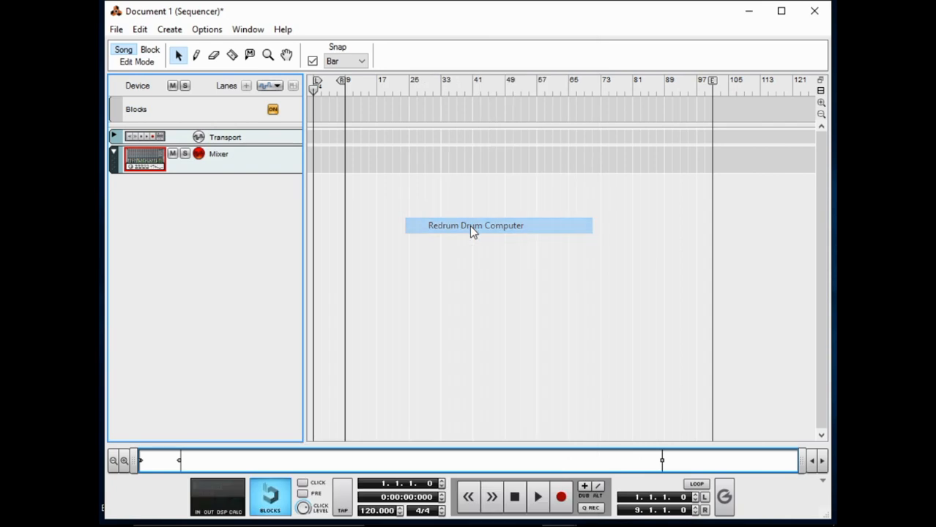
Draw a one-bar clip at bar 1 on the Redrum lane and set the left and right locators around it
{"action": "left_click", "coordinate": [197, 57]}
{"action": "left_click", "coordinate": [317, 192]}
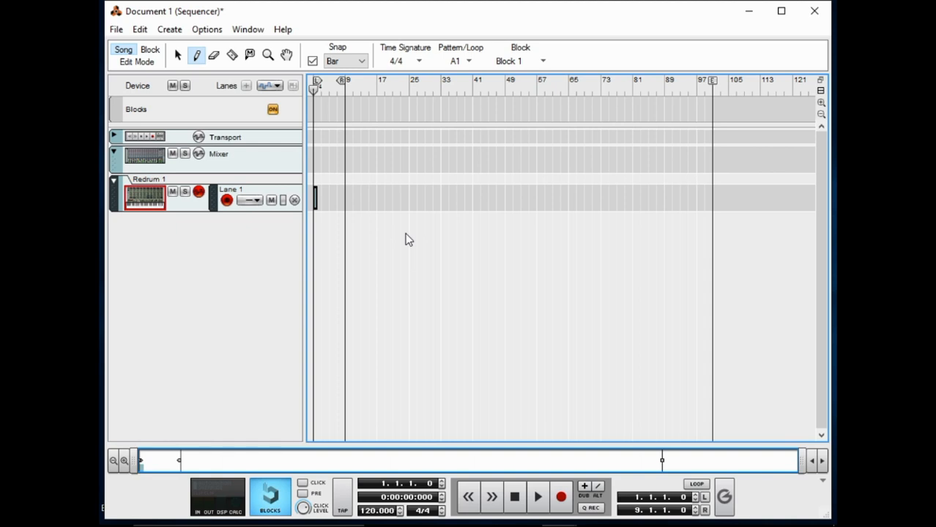
{"action": "key", "text": "ctrl+l"}
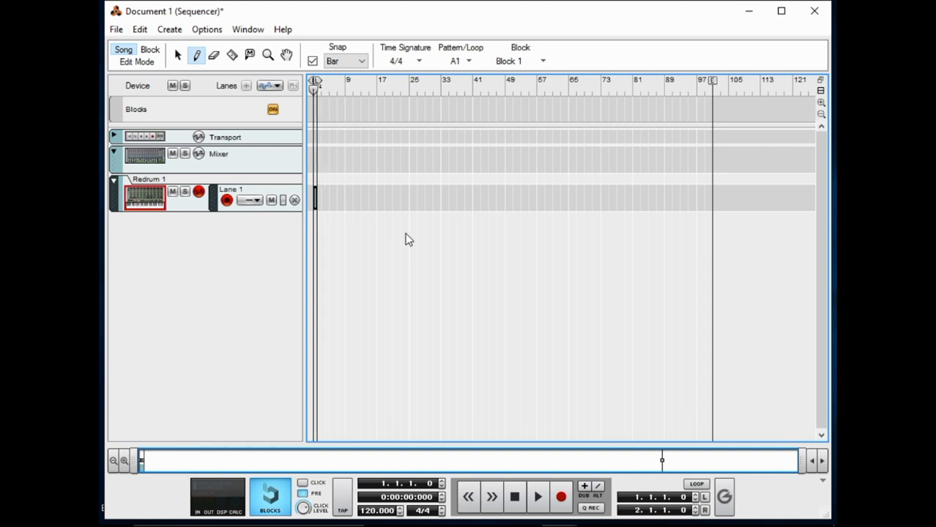
Open the one-bar Redrum clip for note editing
{"action": "key", "text": "h"}
{"action": "key", "text": "h"}
{"action": "key", "text": "h"}
{"action": "key", "text": "h"}
{"action": "key", "text": "h"}
{"action": "key", "text": "h"}
{"action": "key", "text": "h"}
{"action": "key", "text": "h"}
{"action": "key", "text": "h"}
{"action": "key", "text": "h"}
{"action": "key", "text": "h"}
{"action": "key", "text": "h"}
{"action": "key", "text": "h"}
{"action": "key", "text": "h"}
{"action": "key", "text": "h"}
{"action": "key", "text": "h"}
{"action": "key", "text": "h"}
{"action": "key", "text": "h"}
{"action": "key", "text": "h"}
{"action": "key", "text": "h"}
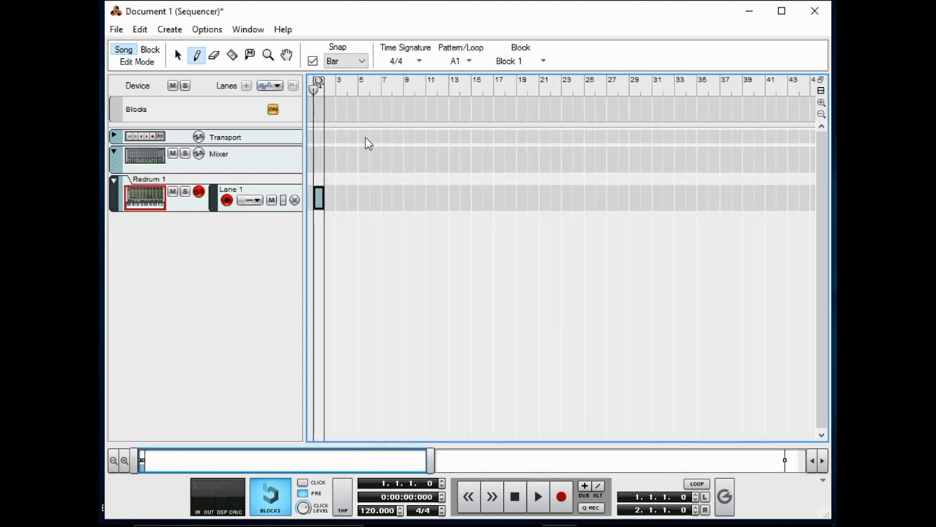
{"action": "key", "text": "h"}
{"action": "key", "text": "h"}
{"action": "key", "text": "h"}
{"action": "key", "text": "h"}
{"action": "key", "text": "h"}
{"action": "key", "text": "h"}
{"action": "key", "text": "h"}
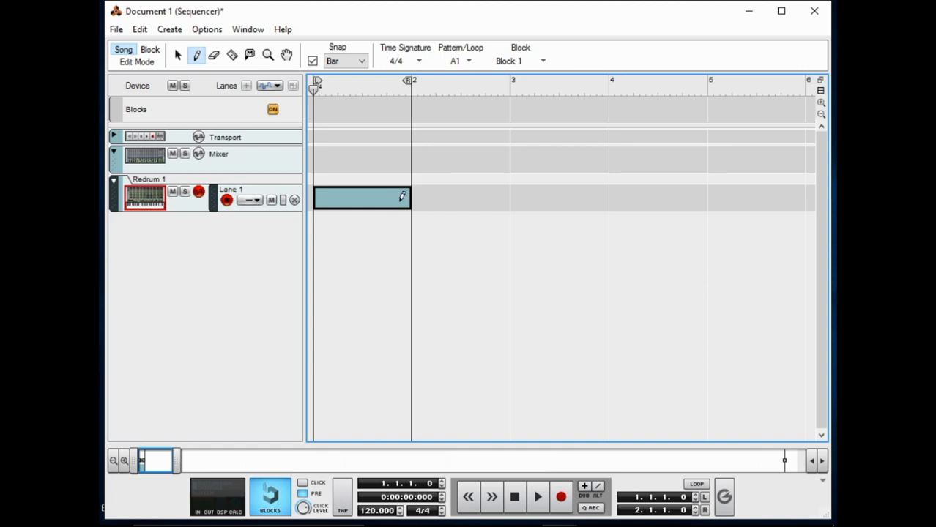
{"action": "left_click", "coordinate": [178, 56]}
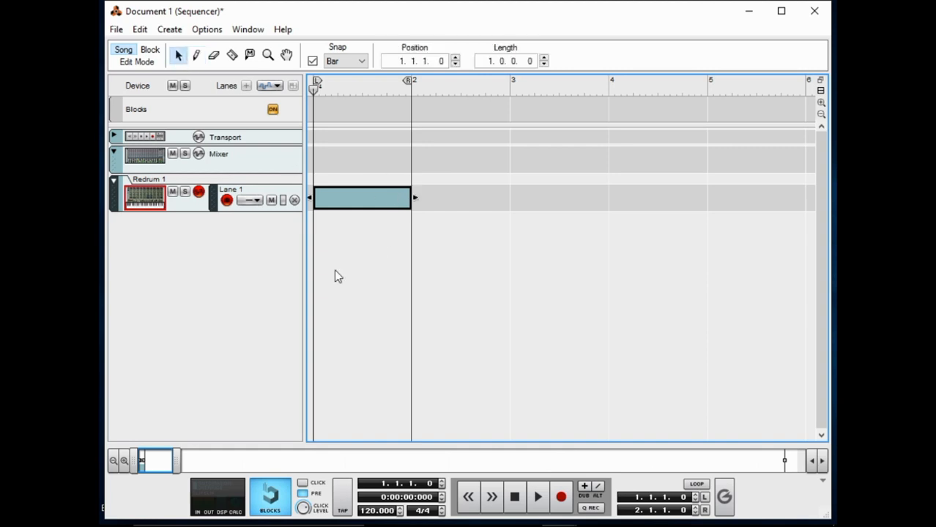
{"action": "double_click", "coordinate": [339, 205]}
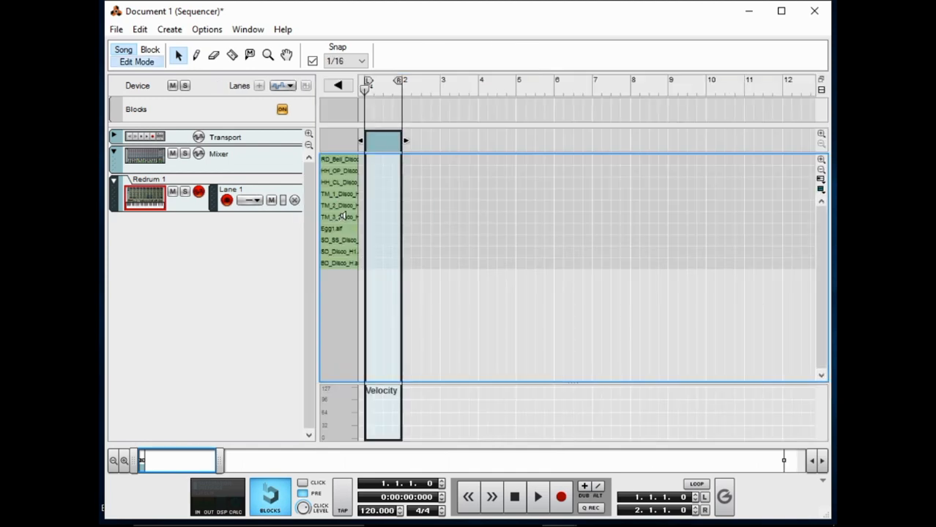
Audition the Redrum drum sounds from the bass drum row up to the TM_3 tom row
{"action": "key", "text": "h"}
{"action": "key", "text": "h"}
{"action": "key", "text": "h"}
{"action": "key", "text": "h"}
{"action": "key", "text": "h"}
{"action": "key", "text": "h"}
{"action": "key", "text": "h"}
{"action": "key", "text": "h"}
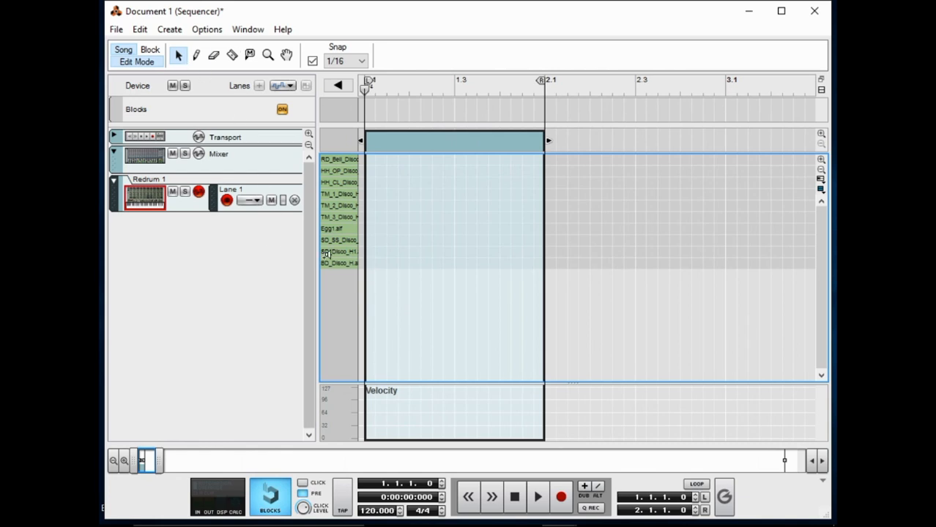
{"action": "left_click", "coordinate": [349, 262]}
{"action": "left_click", "coordinate": [350, 262]}
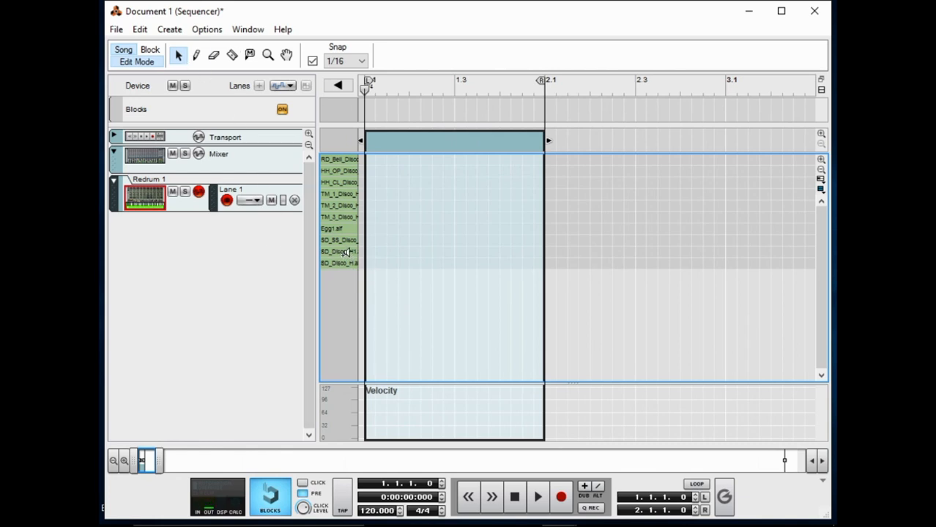
{"action": "left_click", "coordinate": [349, 251]}
{"action": "left_click", "coordinate": [341, 238]}
{"action": "left_click", "coordinate": [344, 227]}
{"action": "left_click", "coordinate": [346, 217]}
Play the empty clip briefly, turn on the metronome click, and place the playback position at 1.2.4 after stopping
{"action": "key", "text": "space"}
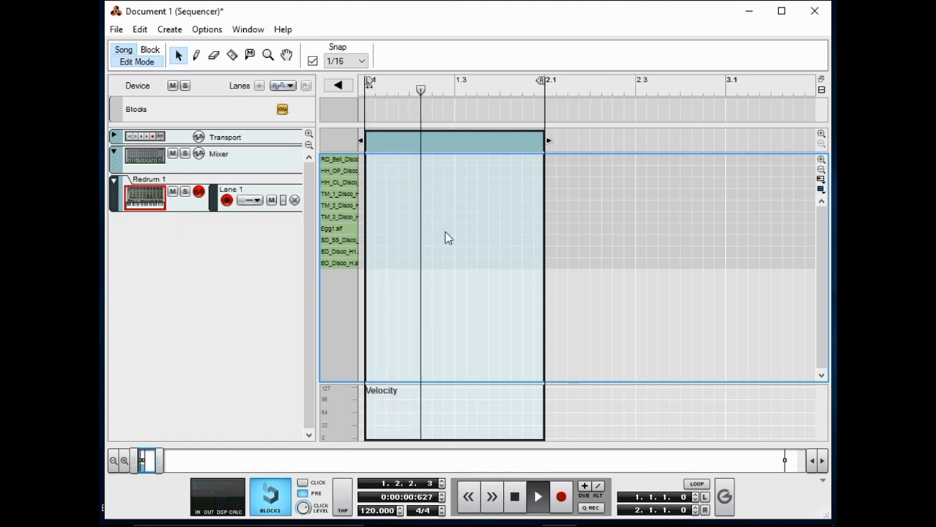
{"action": "key", "text": "space"}
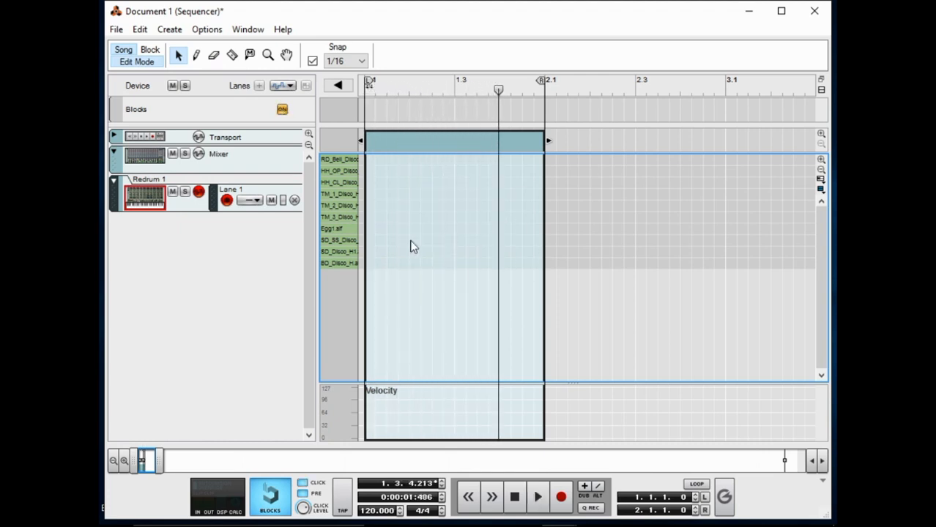
{"action": "key", "text": "space"}
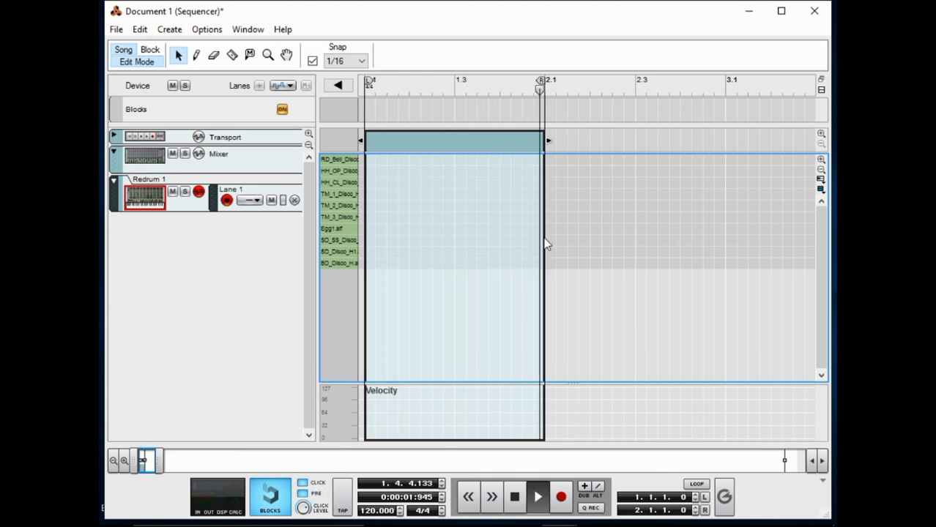
{"action": "key", "text": "space"}
{"action": "left_click", "coordinate": [443, 89]}
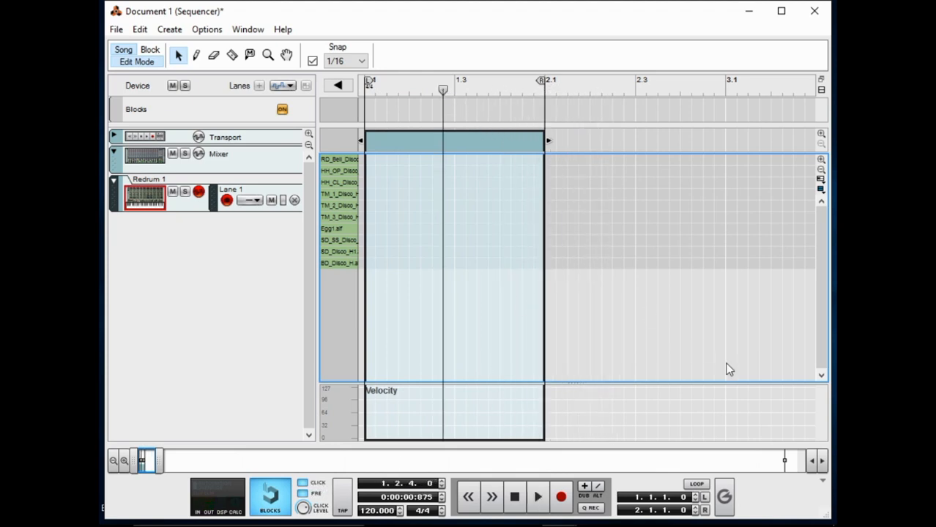
Turn on looping between the locators and start playback
{"action": "left_click", "coordinate": [698, 485]}
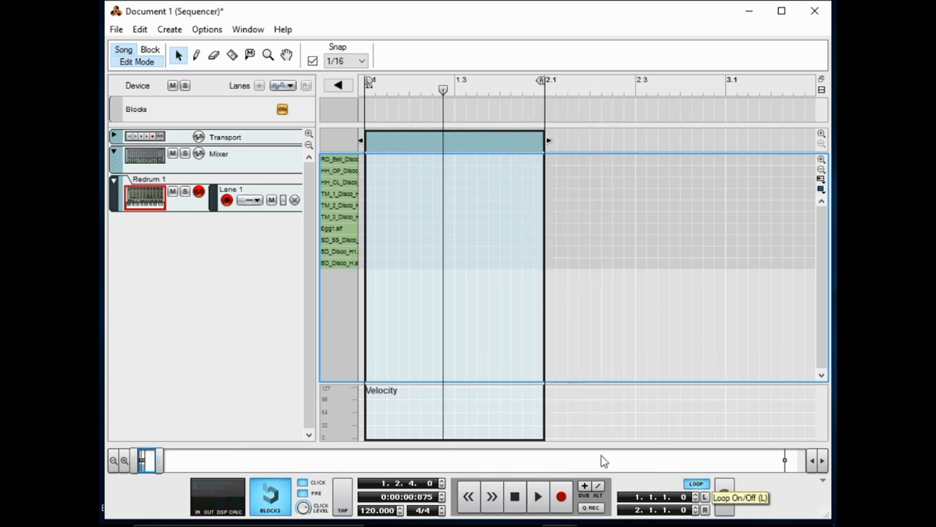
{"action": "key", "text": "l"}
{"action": "key", "text": "l"}
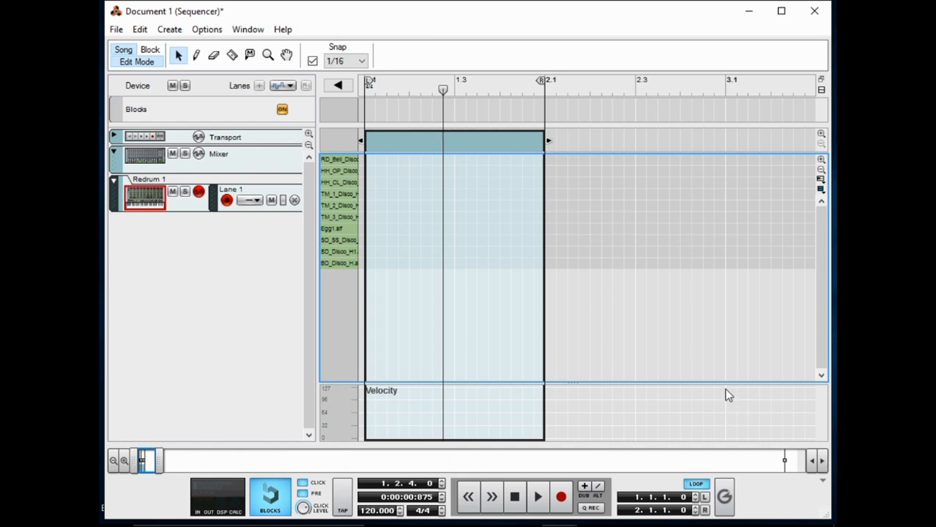
{"action": "key", "text": "space"}
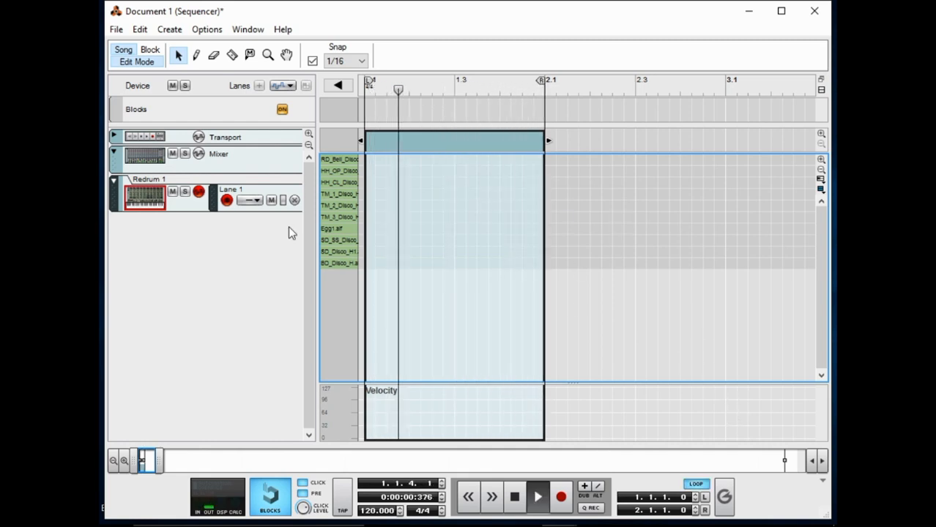
Draw a sixteenth-length bass drum note at 1.1.1, copy it to 1.3.1, and play the loop
{"action": "left_click", "coordinate": [196, 55]}
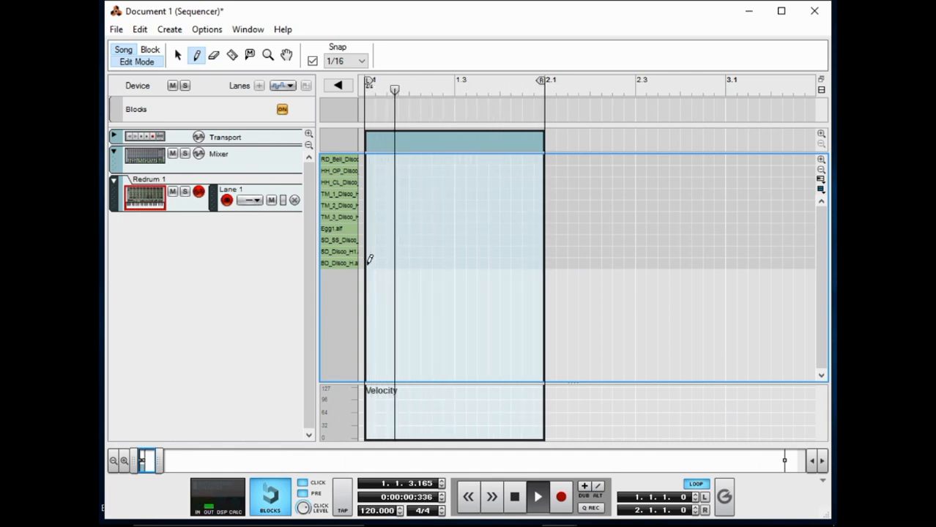
{"action": "left_click", "coordinate": [370, 263]}
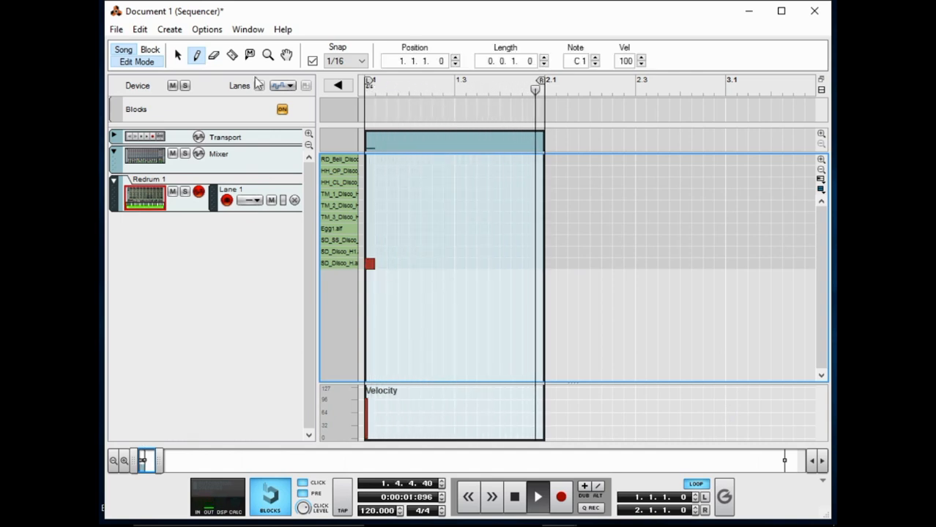
{"action": "left_click", "coordinate": [178, 55]}
{"action": "key", "text": "space"}
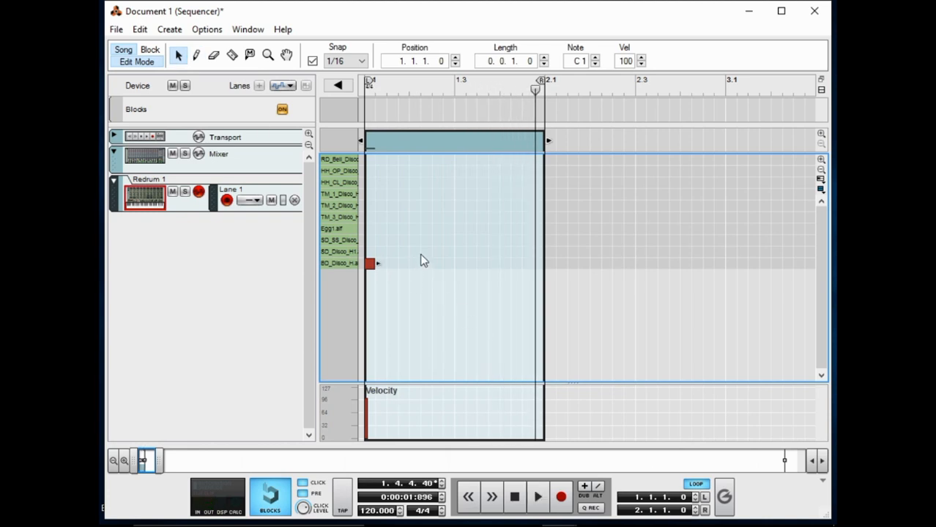
{"action": "left_click_drag", "start_coordinate": [372, 268], "coordinate": [459, 278]}
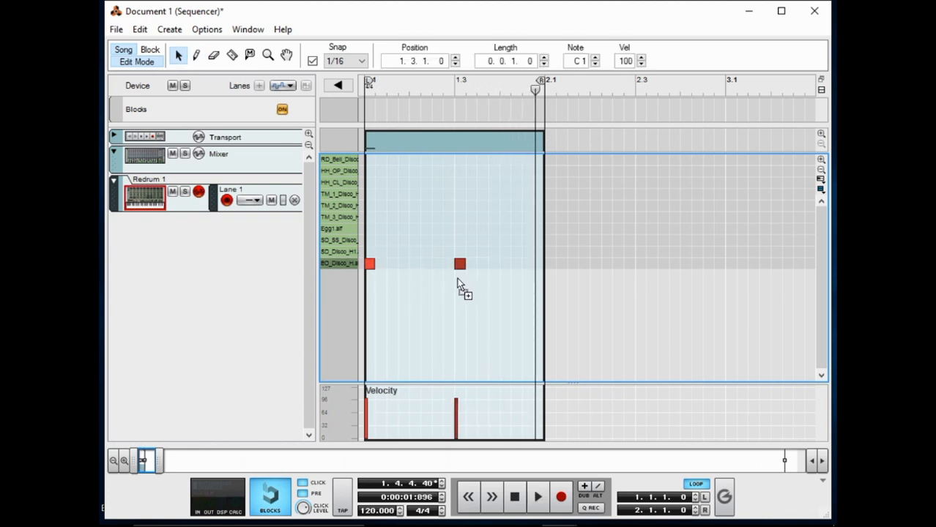
{"action": "key", "text": "space"}
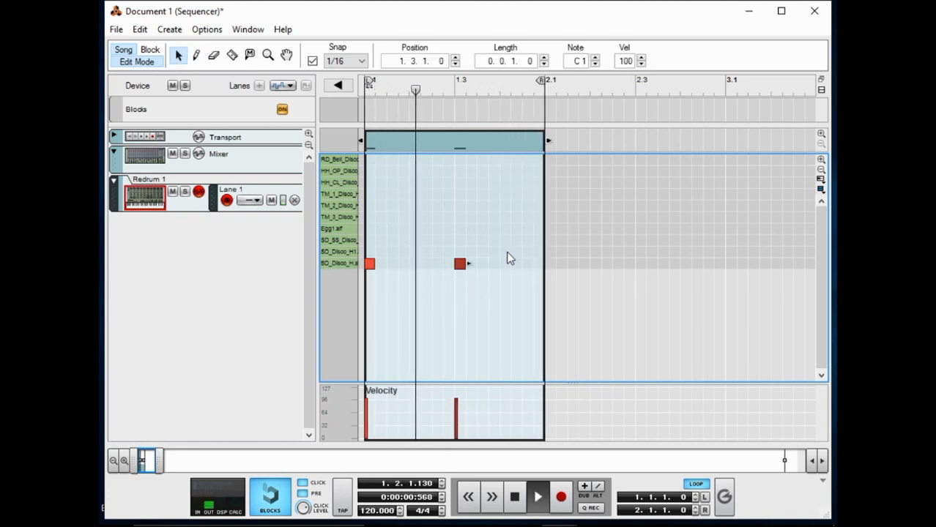
Move the second bass drum note to 1.3.3, add copies at 1.2.3 and 1.4.2, and turn off the metronome click
{"action": "left_click_drag", "start_coordinate": [501, 254], "coordinate": [372, 266]}
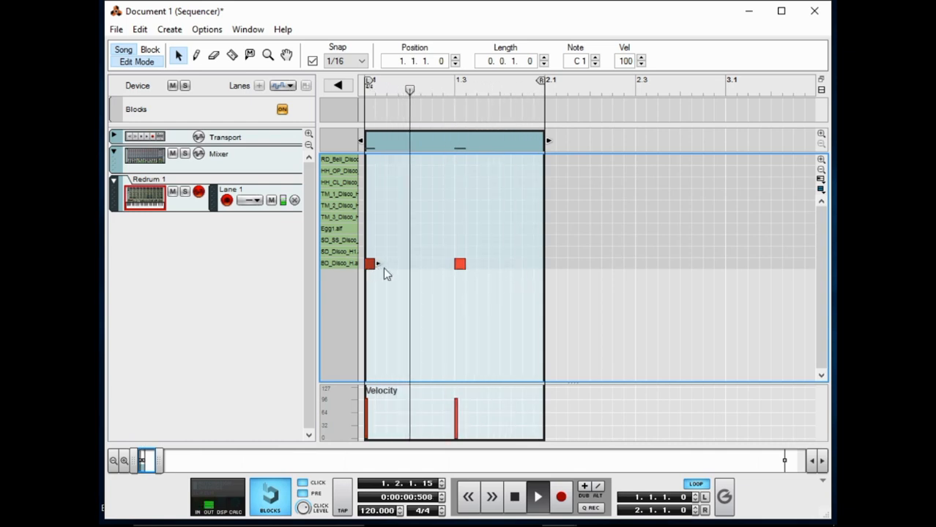
{"action": "left_click", "coordinate": [455, 250]}
{"action": "key", "text": "space"}
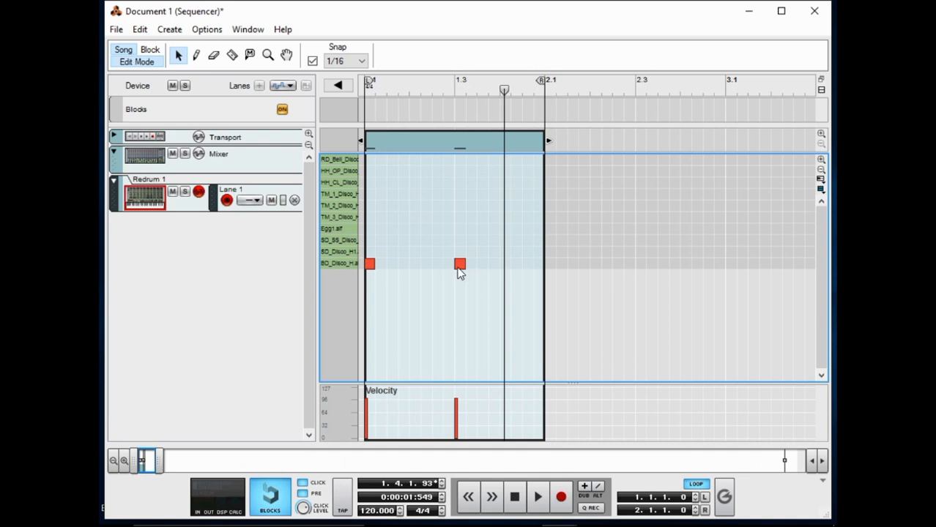
{"action": "left_click_drag", "start_coordinate": [460, 265], "coordinate": [480, 269]}
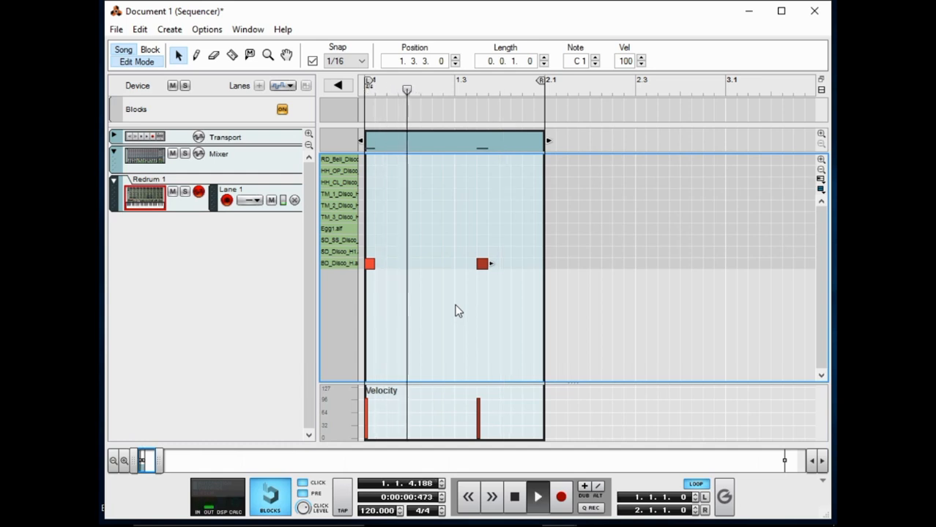
{"action": "left_click_drag", "start_coordinate": [482, 265], "coordinate": [519, 268]}
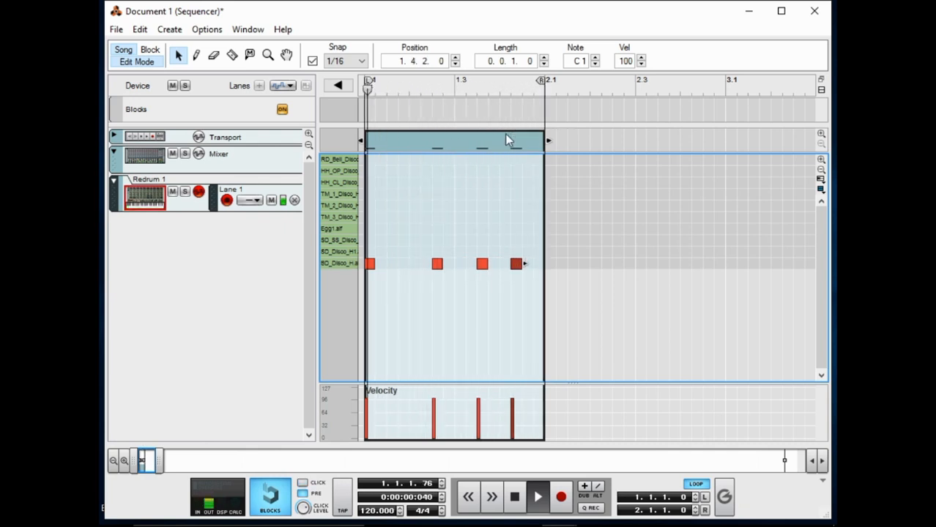
{"action": "left_click", "coordinate": [428, 235]}
{"action": "key", "text": "c"}
Draw a hi-hat note at 1.1.1, move it to the closed hi-hat row, and copy it to 1.3.1
{"action": "left_click", "coordinate": [196, 55]}
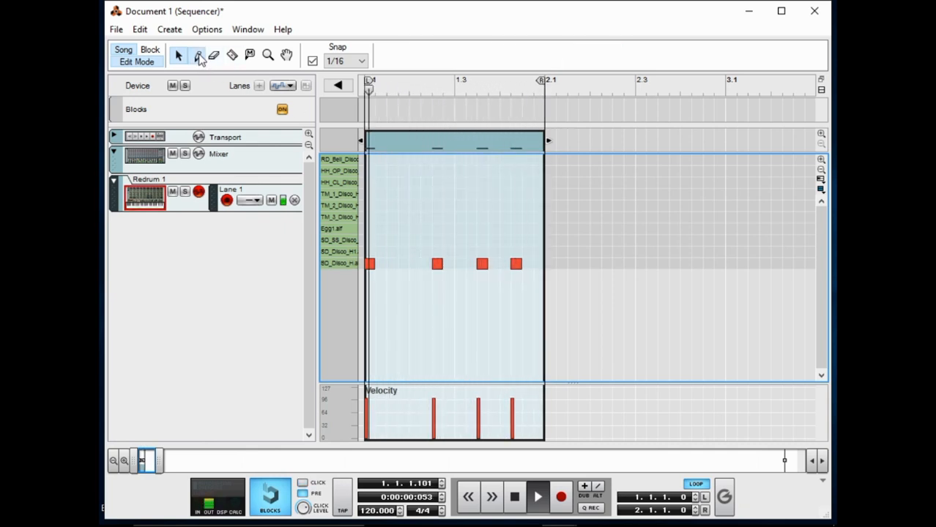
{"action": "left_click", "coordinate": [370, 171]}
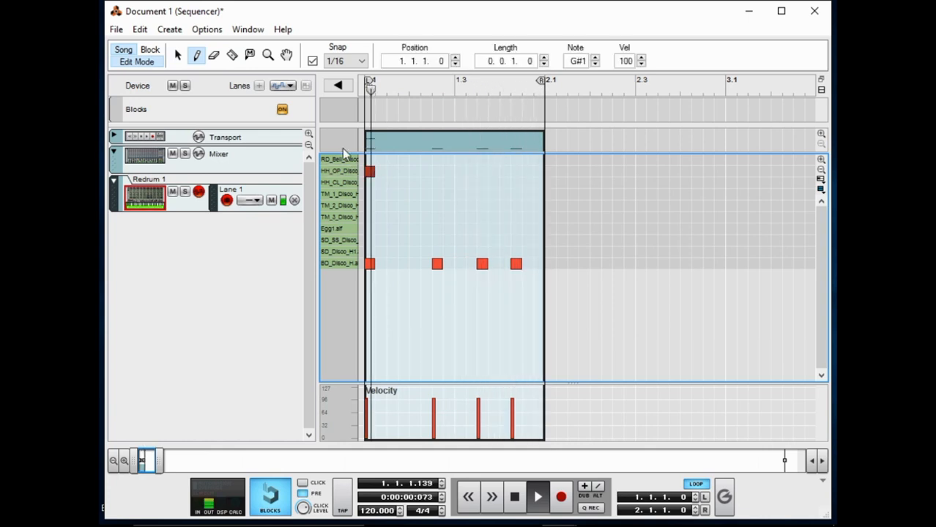
{"action": "left_click", "coordinate": [178, 55]}
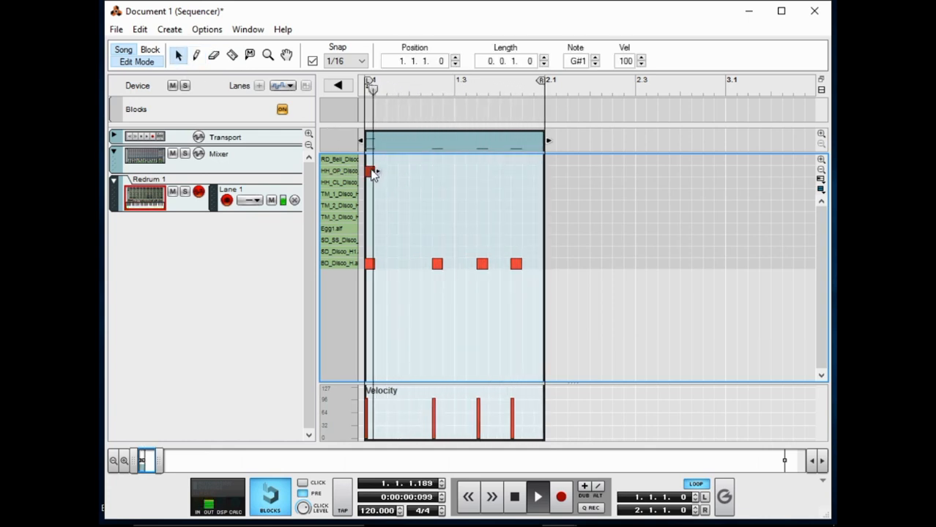
{"action": "mouse_move", "coordinate": [371, 172]}
{"action": "left_mouse_down"}
{"action": "mouse_move", "coordinate": [371, 196]}
{"action": "mouse_move", "coordinate": [372, 173]}
{"action": "mouse_move", "coordinate": [372, 195]}
{"action": "mouse_move", "coordinate": [372, 185]}
{"action": "mouse_move", "coordinate": [462, 195]}
{"action": "left_mouse_up"}
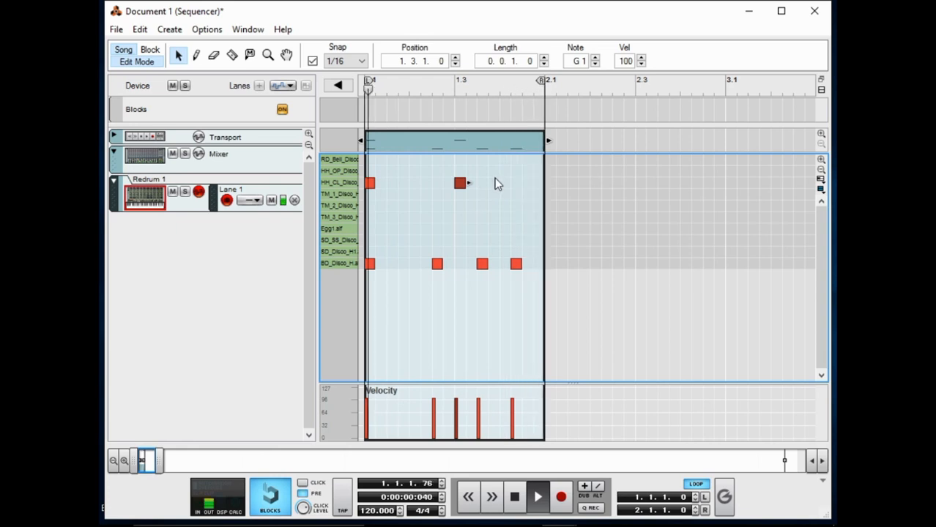
Duplicate the closed hi-hat notes until one falls on every eighth note of the bar
{"action": "left_click", "coordinate": [372, 184]}
{"action": "left_click_drag", "start_coordinate": [492, 177], "coordinate": [417, 184]}
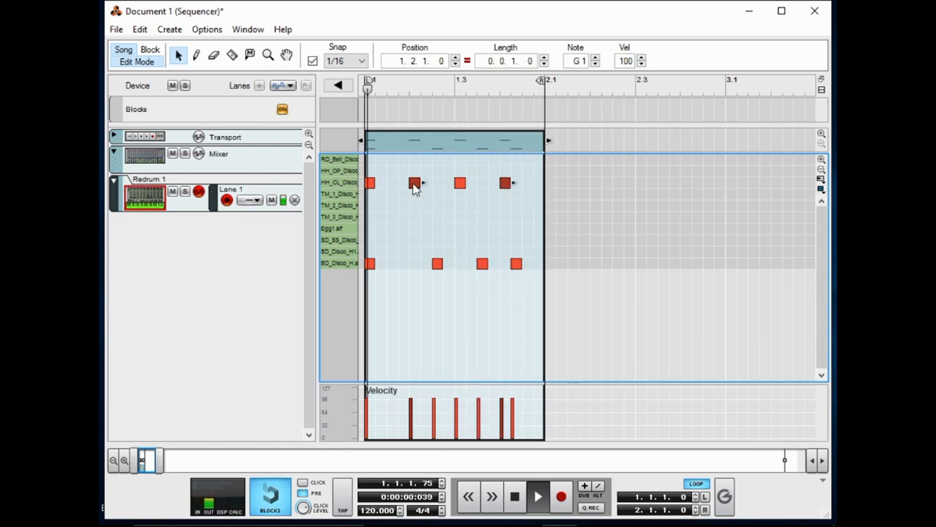
{"action": "left_click_drag", "start_coordinate": [544, 185], "coordinate": [393, 192]}
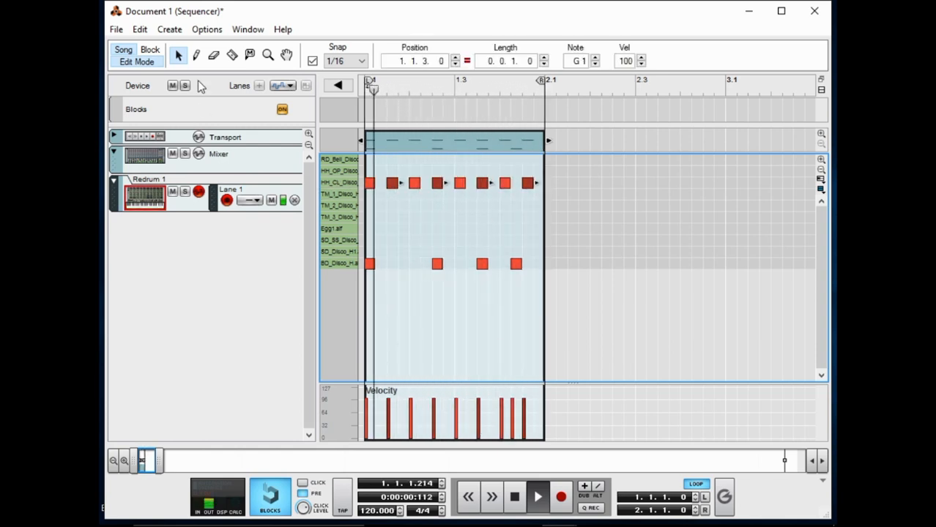
Lower the velocity of the four selected off-beat closed hi-hat notes to about 36
{"action": "left_click", "coordinate": [196, 55]}
{"action": "left_click", "coordinate": [523, 418]}
{"action": "left_click", "coordinate": [388, 418]}
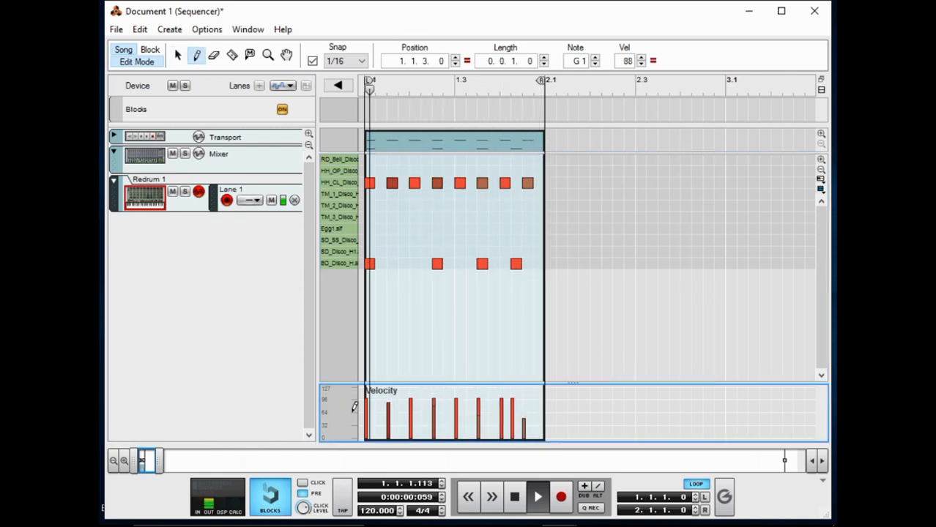
{"action": "left_click_drag", "start_coordinate": [526, 418], "coordinate": [384, 424]}
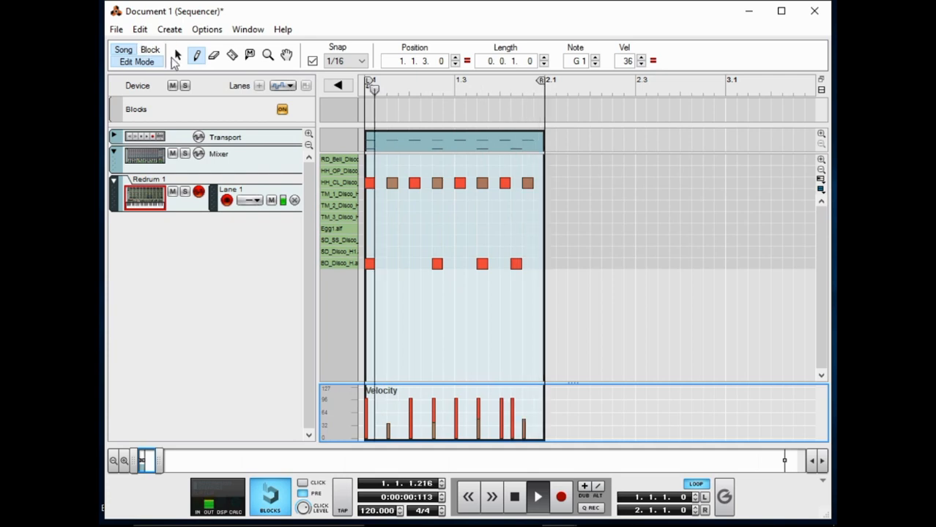
Copy the off-beat hi-hat notes one sixteenth later and raise the copies' velocity slightly, with the first at 52
{"action": "left_click", "coordinate": [178, 58]}
{"action": "left_click_drag", "start_coordinate": [390, 184], "coordinate": [403, 192]}
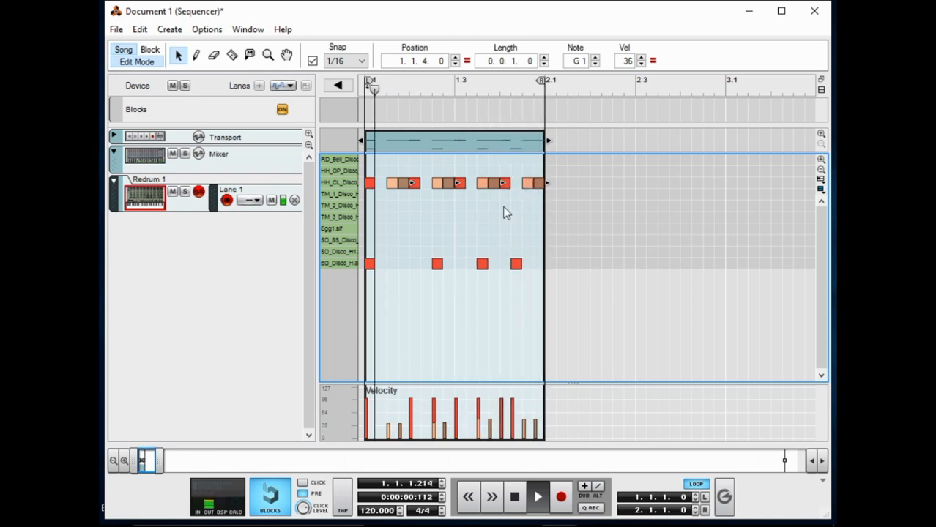
{"action": "left_click", "coordinate": [198, 56]}
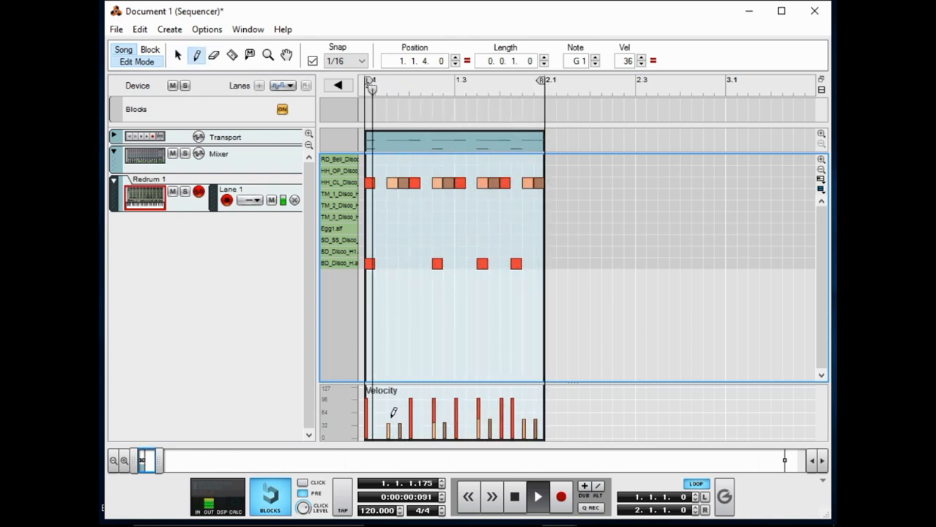
{"action": "left_click", "coordinate": [398, 415]}
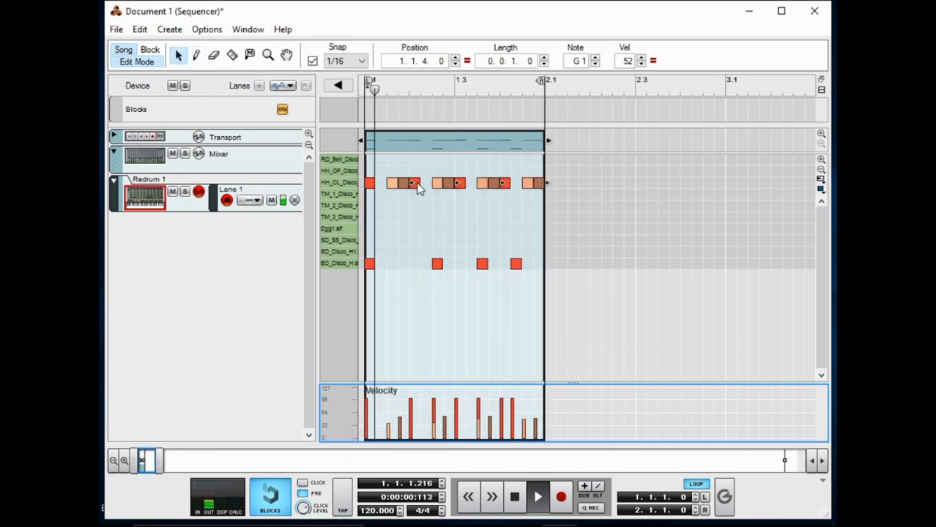
Save the song under the file name tUTS 1
{"action": "key", "text": "F6"}
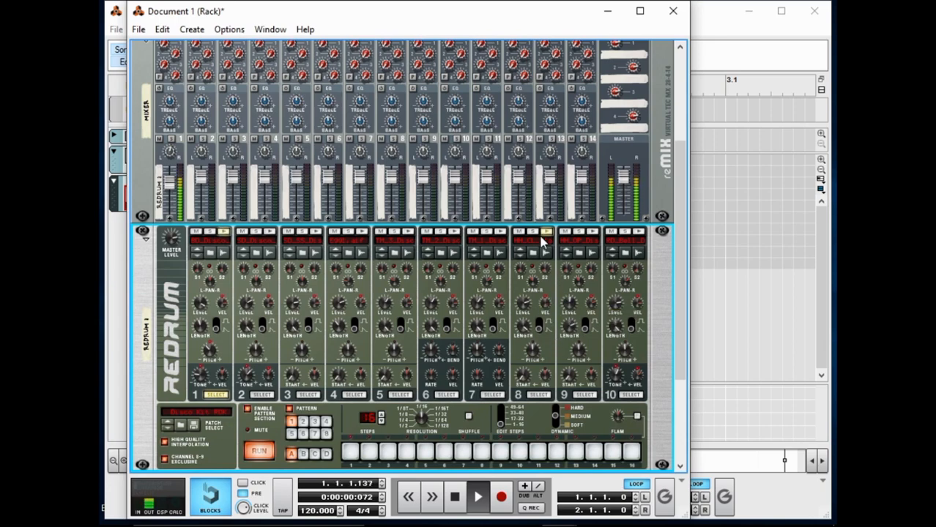
{"action": "mouse_move", "coordinate": [540, 312]}
{"action": "key", "text": "ctrl+s"}
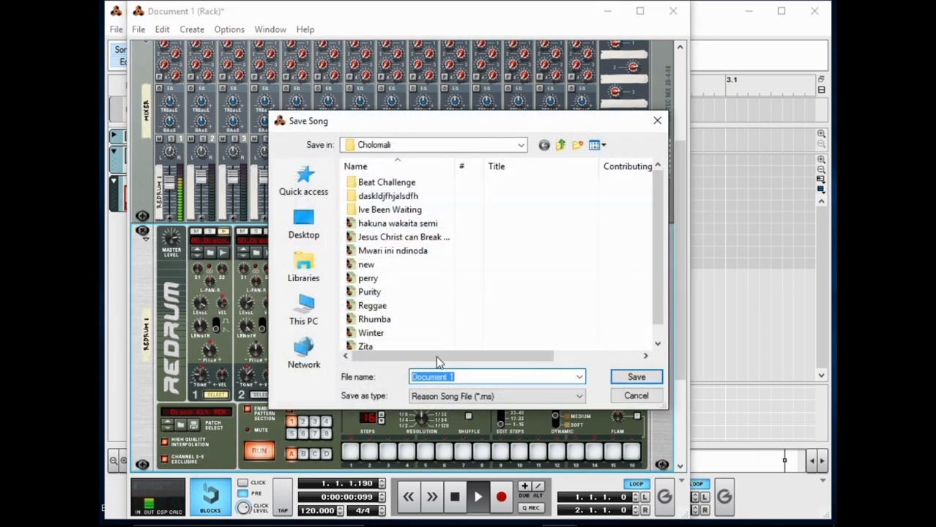
{"action": "left_click", "coordinate": [636, 395]}
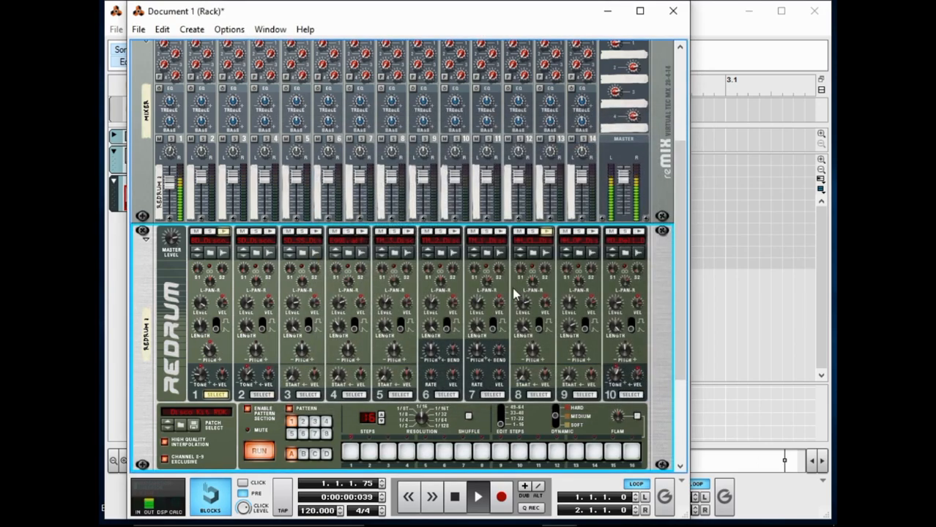
{"action": "key", "text": "ctrl+s"}
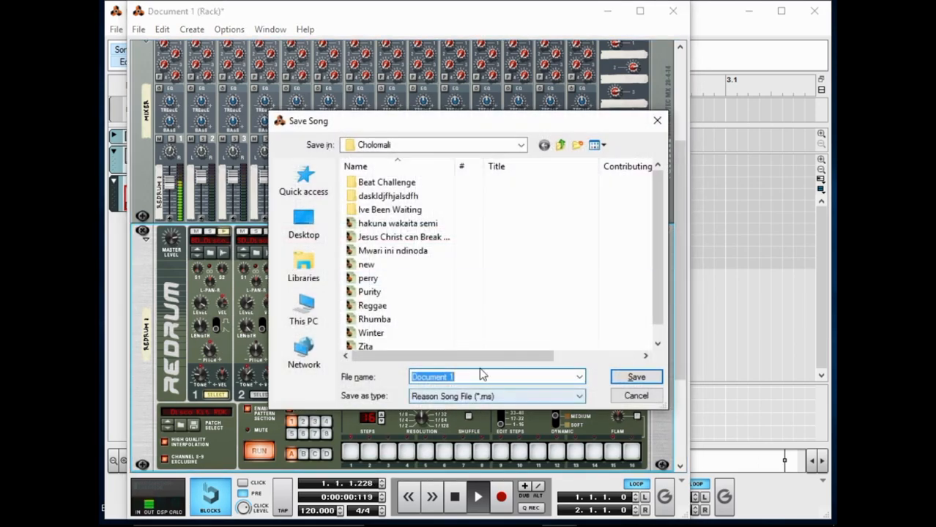
{"action": "type", "text": "t"}
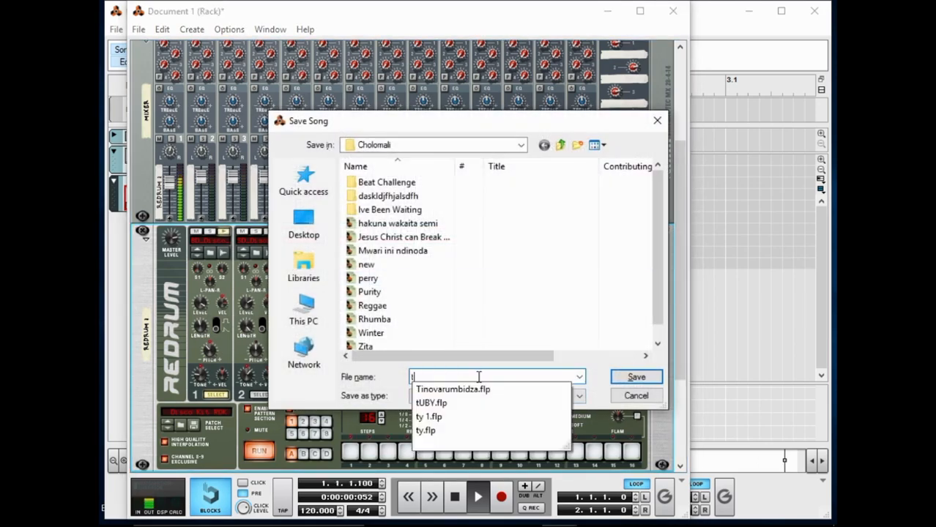
{"action": "type", "text": "UTS 1"}
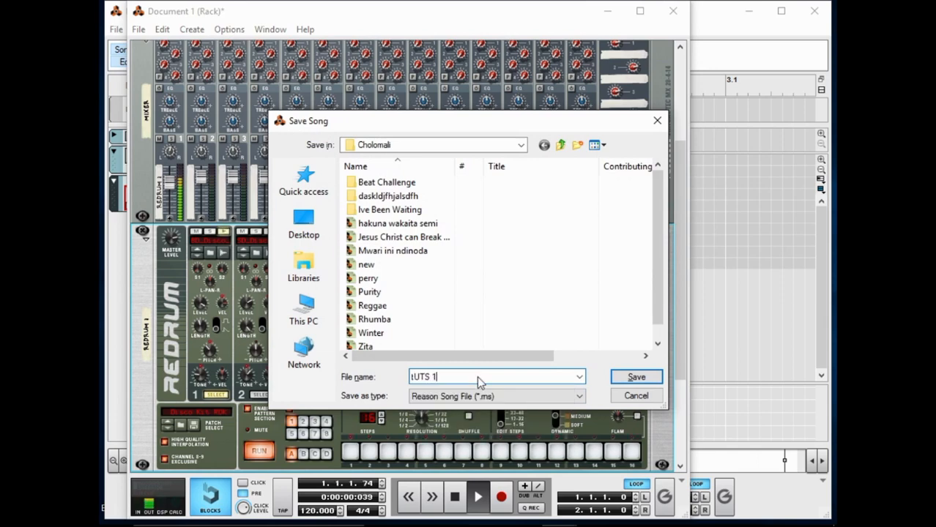
{"action": "key", "text": "Return"}
Return to the song arrangement, copy the one-bar Redrum clip to bar 2, and set the loop to span both clips
{"action": "left_click", "coordinate": [717, 60]}
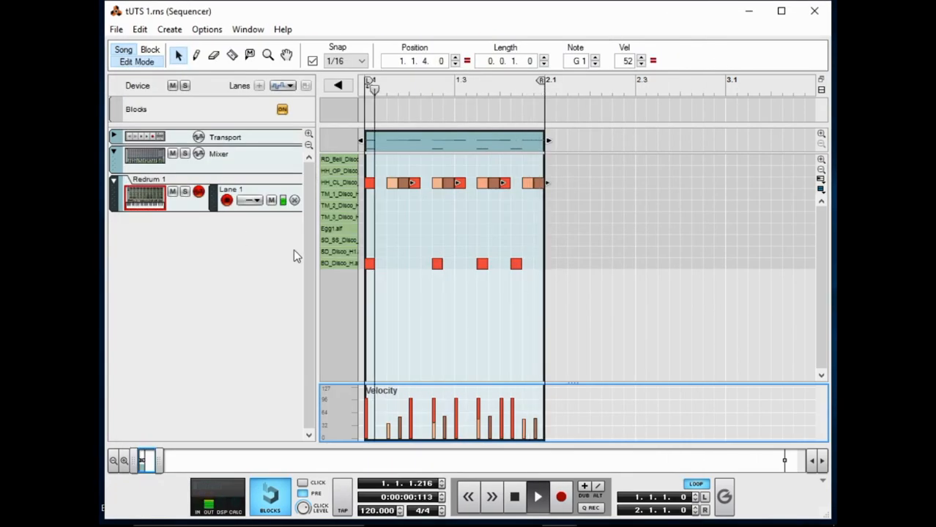
{"action": "left_click", "coordinate": [199, 278]}
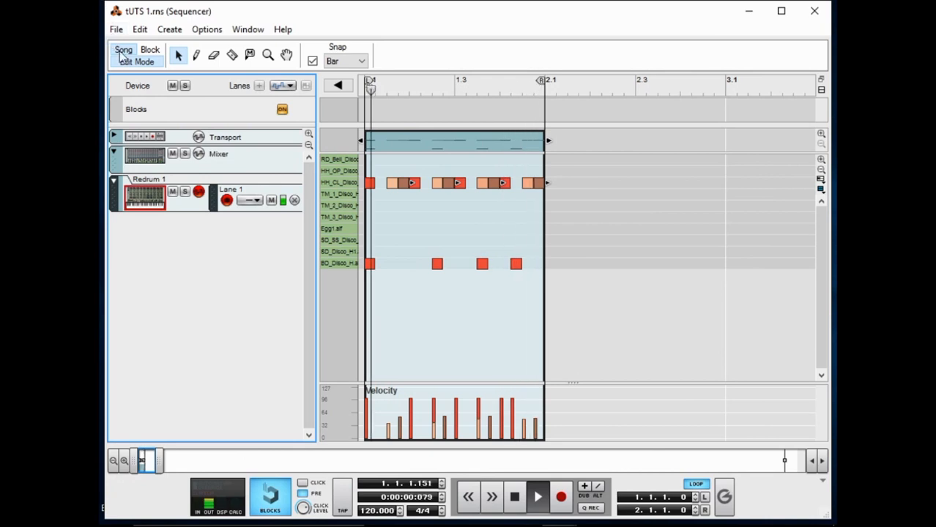
{"action": "left_click", "coordinate": [137, 61]}
{"action": "left_click_drag", "start_coordinate": [496, 210], "coordinate": [428, 207]}
{"action": "key", "text": "ctrl+a"}
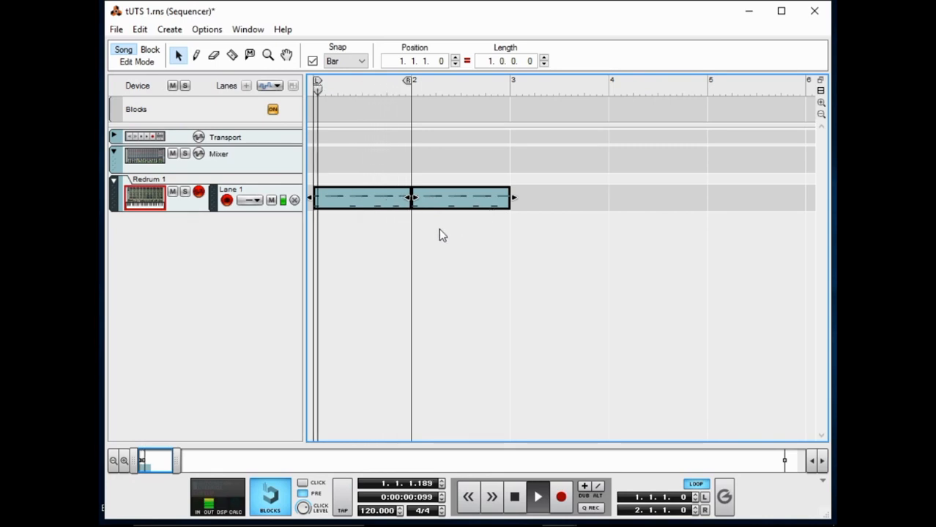
{"action": "key", "text": "ctrl+l"}
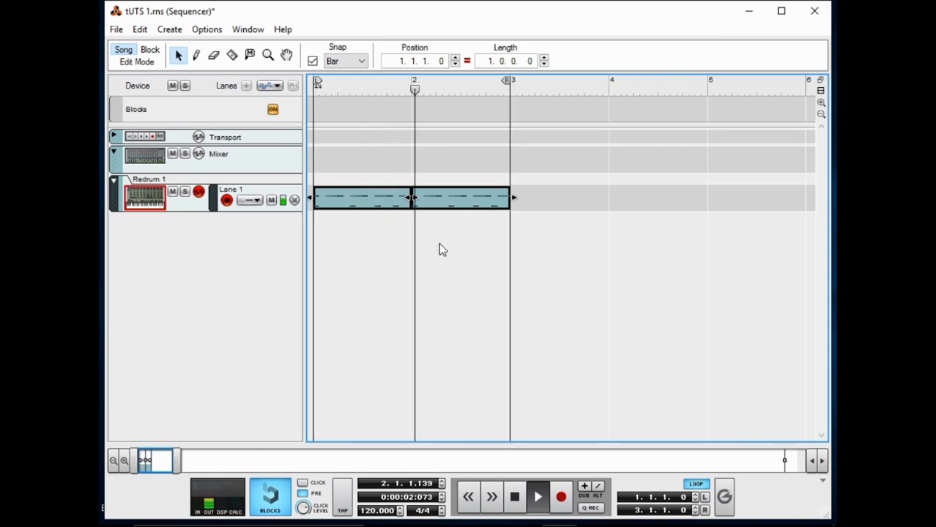
{"action": "scroll", "coordinate": [439, 240], "scroll_direction": "down", "scroll_amount": 5}
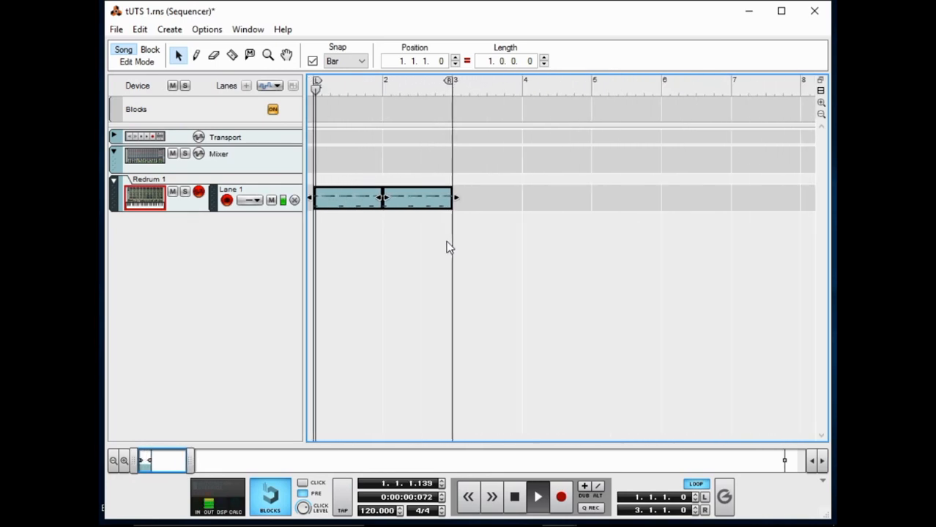
{"action": "scroll", "coordinate": [449, 246], "scroll_direction": "down", "scroll_amount": 3}
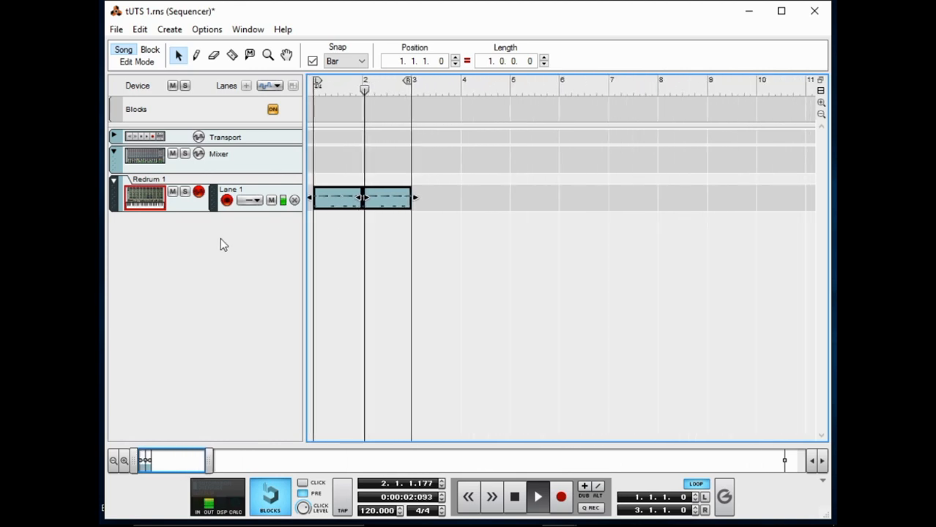
{"action": "right_click", "coordinate": [221, 244]}
{"action": "mouse_move", "coordinate": [330, 515]}
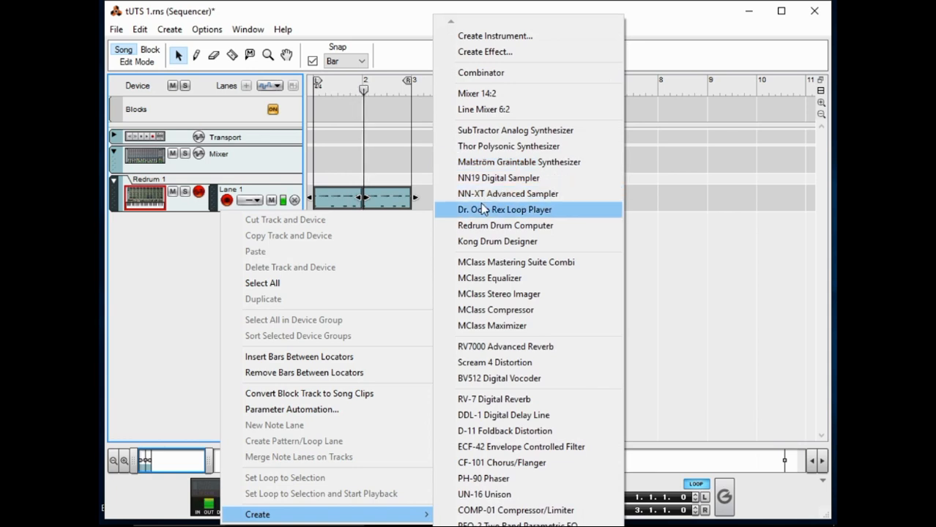
{"action": "left_click", "coordinate": [377, 180]}
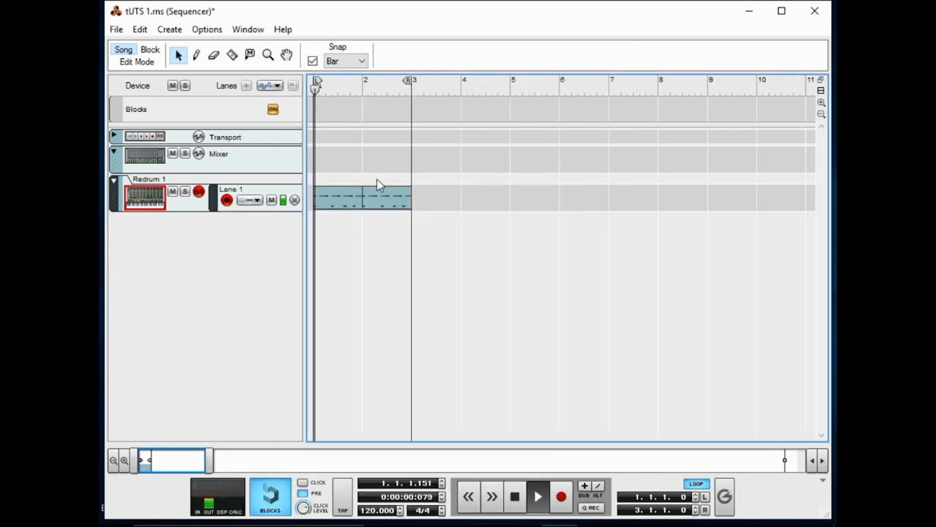
Copy both Redrum clips to bar 3 and extend the loop's end to bar 5
{"action": "left_click_drag", "start_coordinate": [489, 223], "coordinate": [279, 244]}
{"action": "mouse_move", "coordinate": [325, 204]}
{"action": "left_mouse_down"}
{"action": "mouse_move", "coordinate": [467, 197]}
{"action": "mouse_move", "coordinate": [423, 205]}
{"action": "left_mouse_up"}
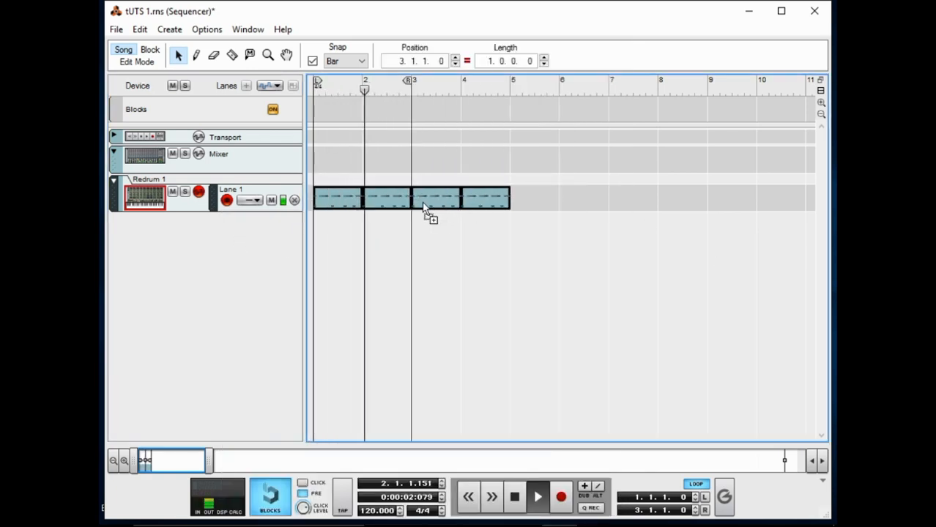
{"action": "left_click_drag", "start_coordinate": [408, 80], "coordinate": [489, 78]}
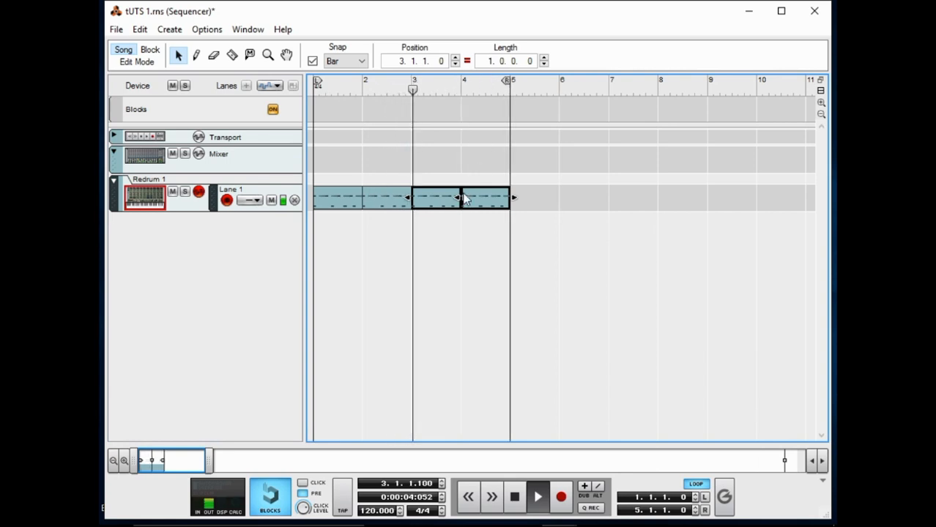
Create an NN-XT Advanced Sampler with its own track
{"action": "right_click", "coordinate": [219, 282]}
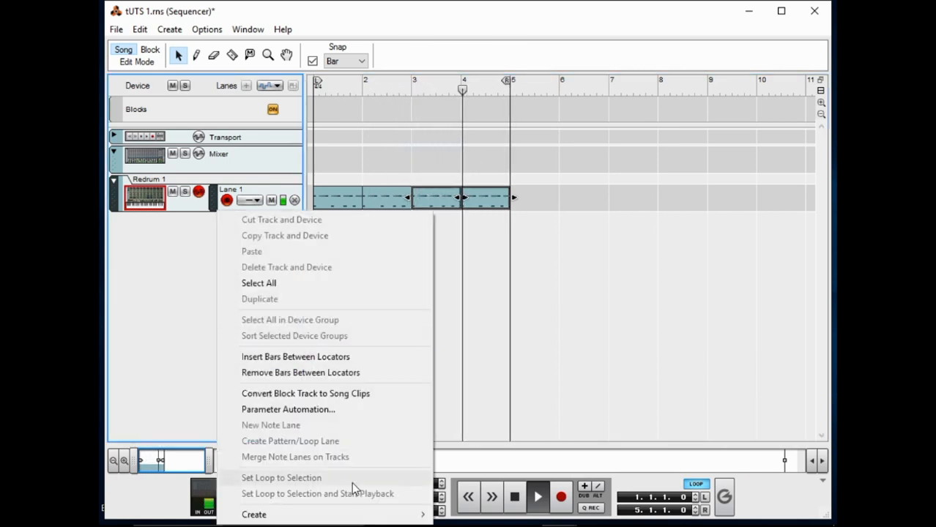
{"action": "mouse_move", "coordinate": [363, 517]}
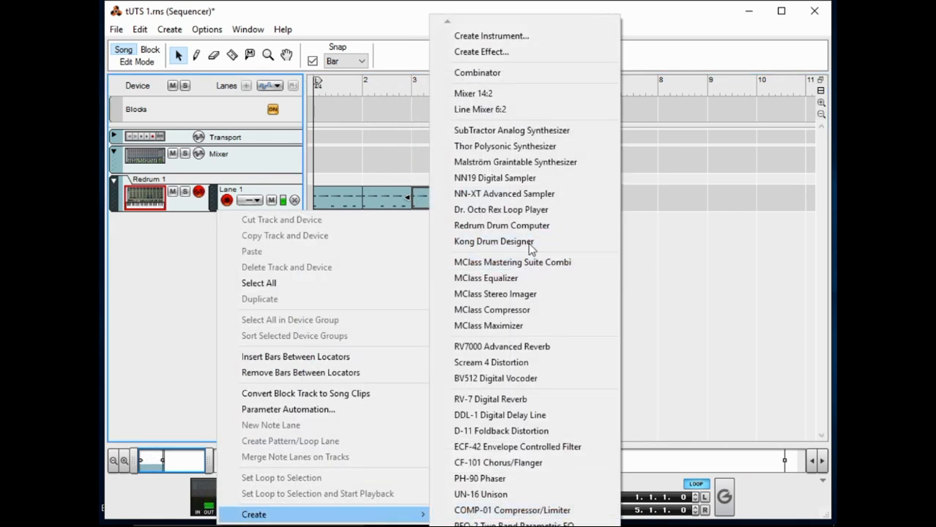
{"action": "left_click", "coordinate": [512, 194]}
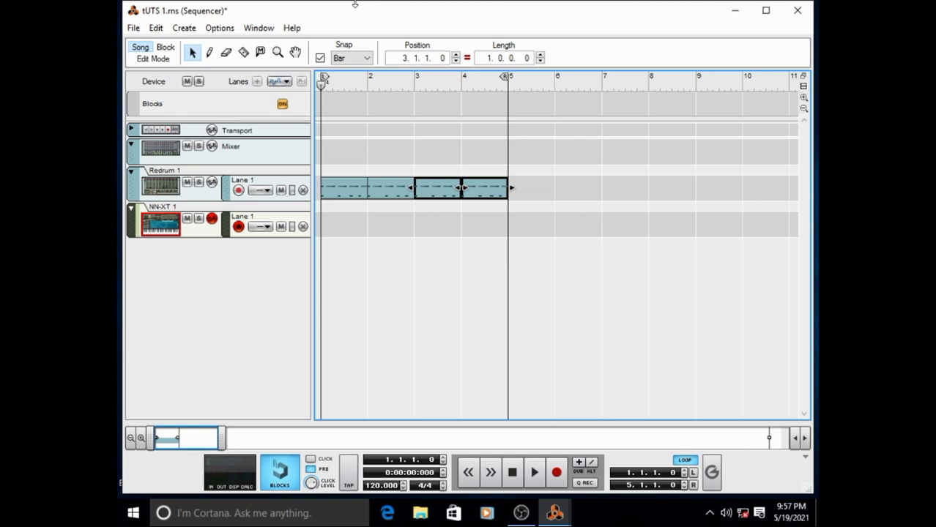
Record a four-bar part on the NN-XT track over the drums and play it back from the start
{"action": "key", "text": "ctrl+Return"}
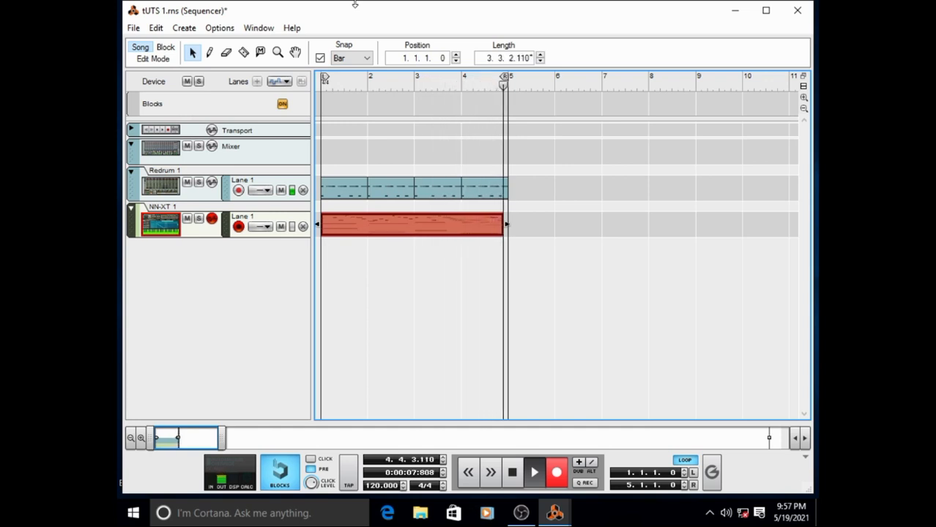
{"action": "key", "text": "space"}
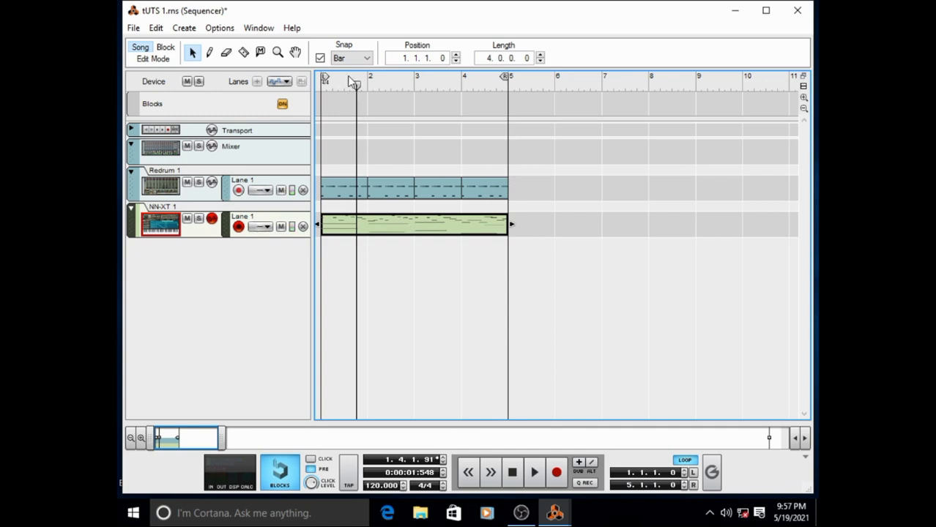
{"action": "left_click_drag", "start_coordinate": [356, 84], "coordinate": [255, 101]}
{"action": "key", "text": "space"}
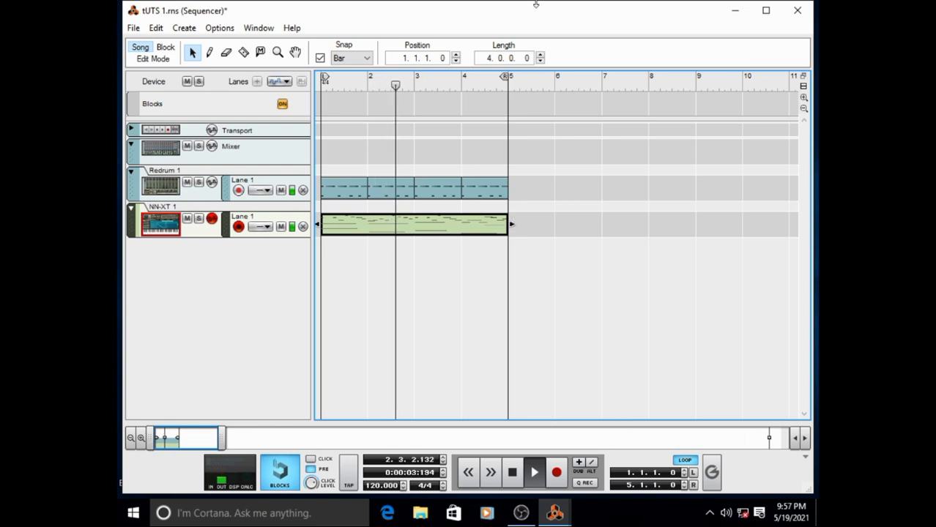
{"action": "key", "text": "space"}
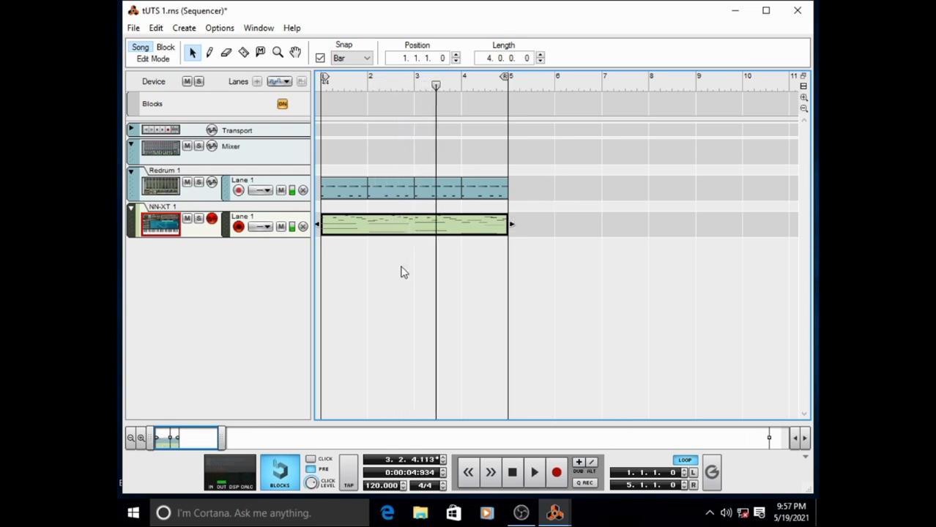
Open the recorded NN-XT clip for note editing and quantize all its notes
{"action": "double_click", "coordinate": [399, 225]}
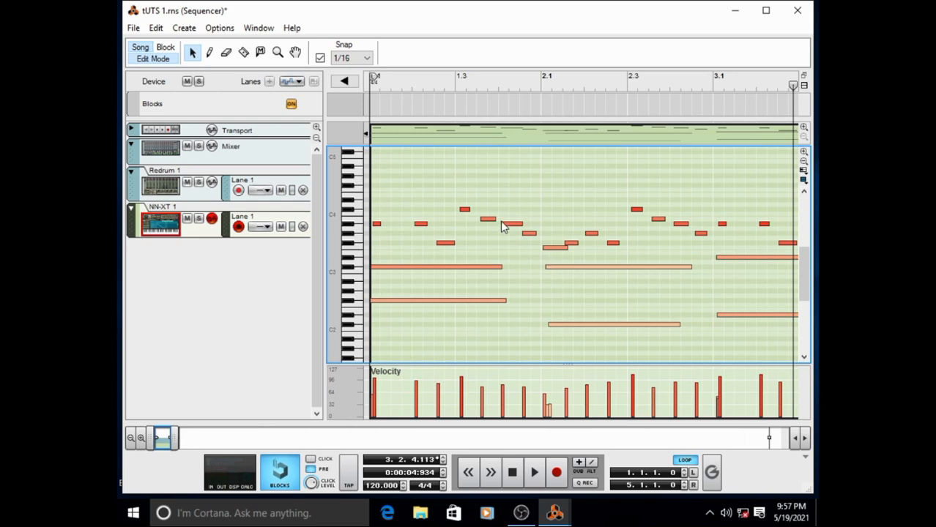
{"action": "key", "text": "super"}
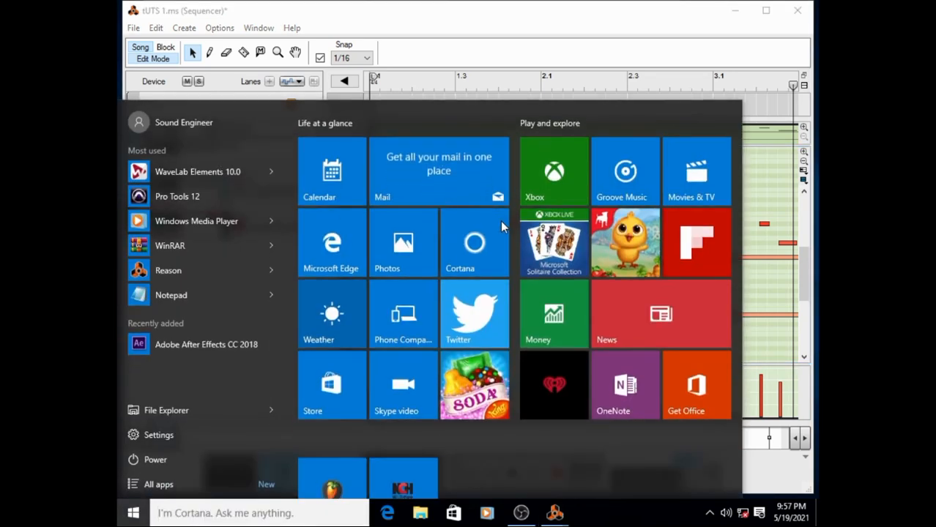
{"action": "key", "text": "super"}
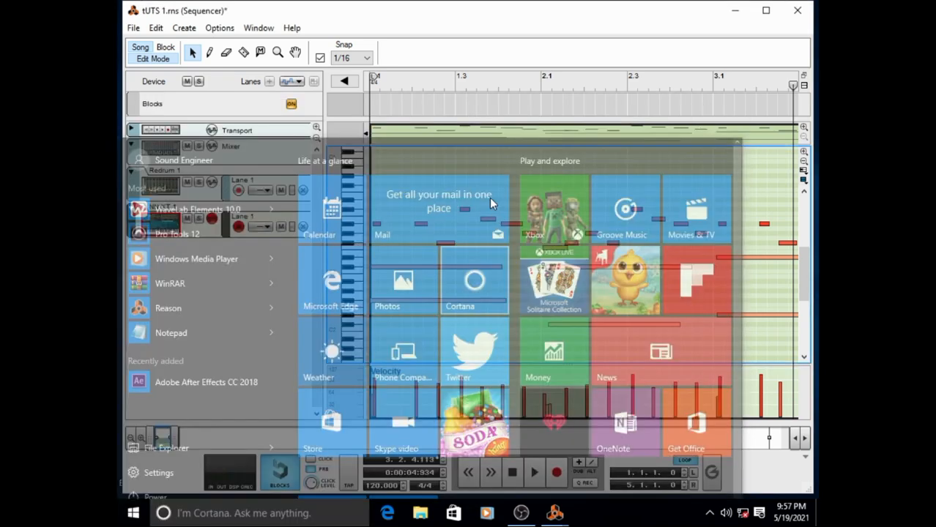
{"action": "key", "text": "ctrl+a"}
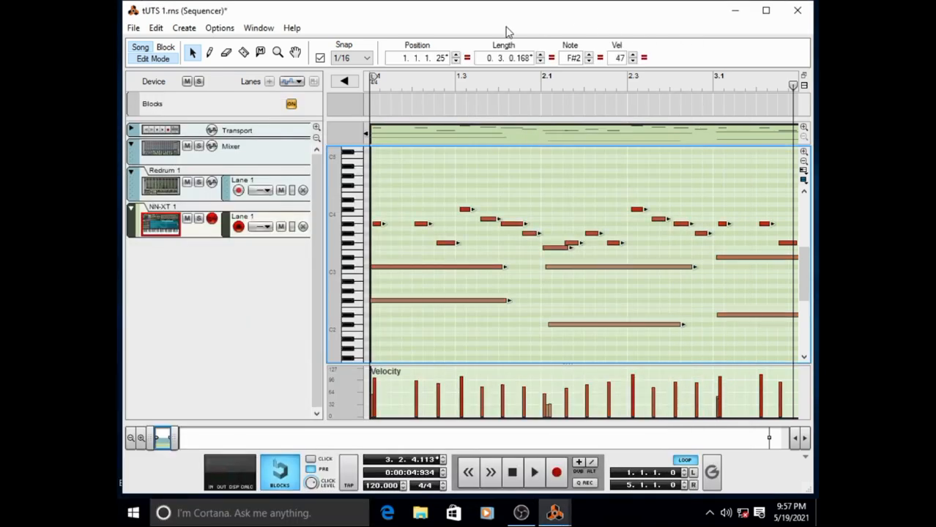
{"action": "key", "text": "ctrl+k"}
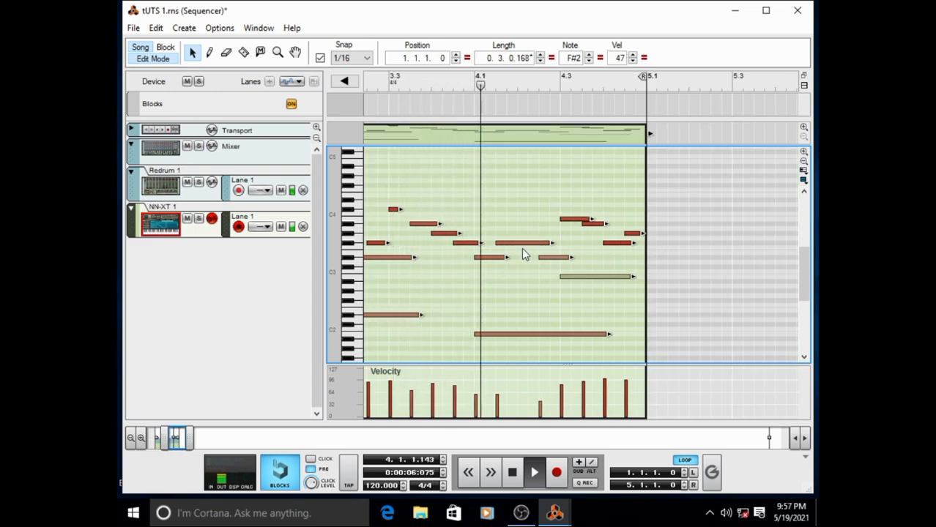
Check the Redrum, NN-XT and mixer channels in the rack with the song playing, and return to the sequencer
{"action": "key", "text": "F6"}
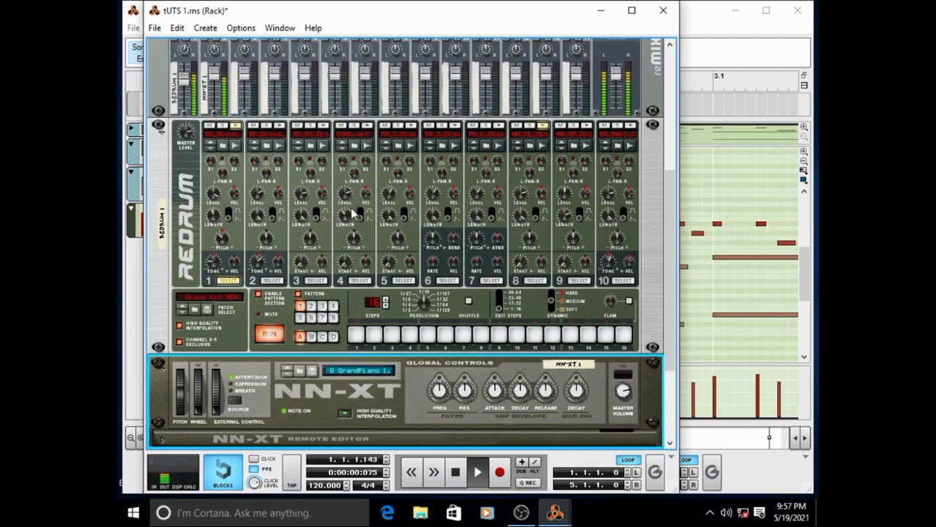
{"action": "key", "text": "space"}
{"action": "left_click", "coordinate": [432, 12]}
{"action": "key", "text": "space"}
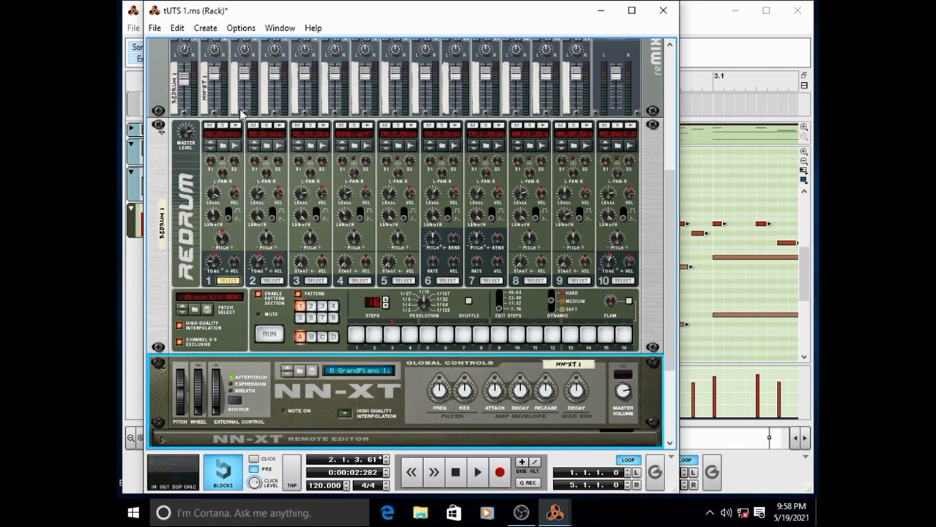
{"action": "left_click", "coordinate": [701, 55]}
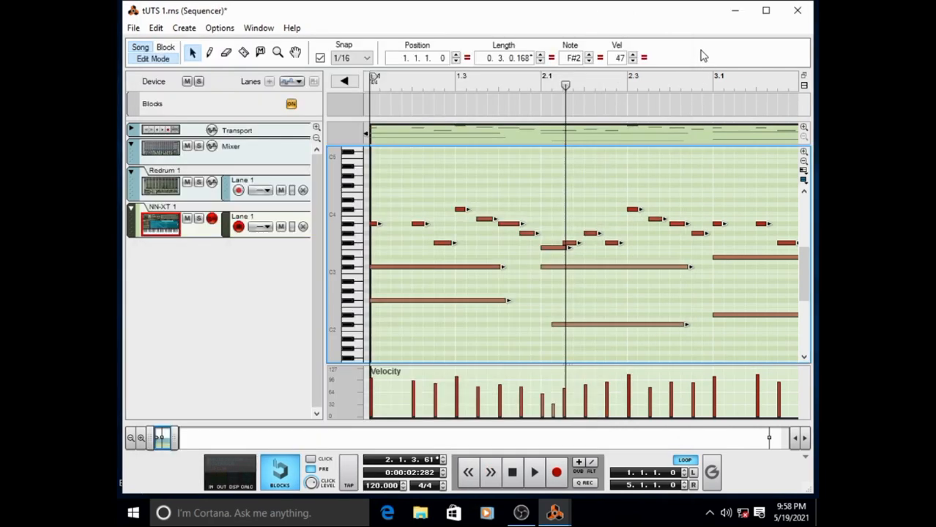
{"action": "key", "text": "alt+Tab"}
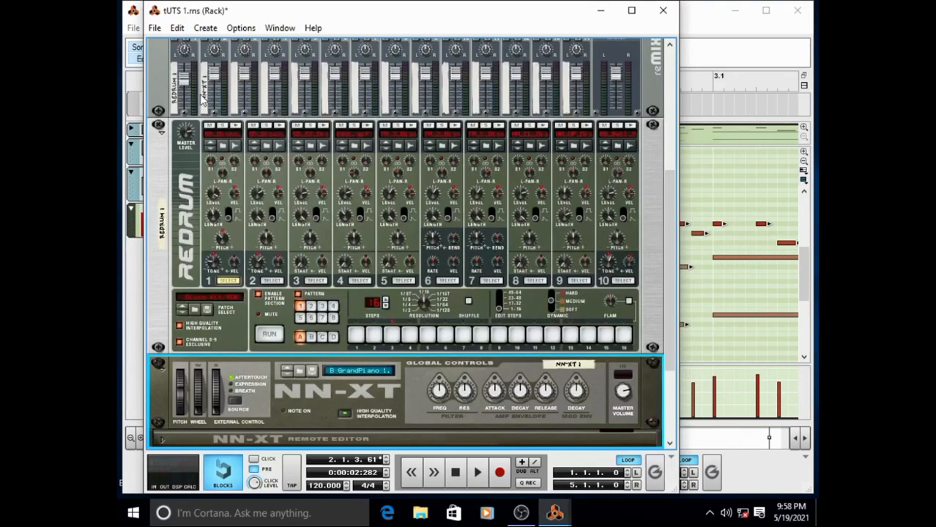
{"action": "key", "text": "alt+Tab"}
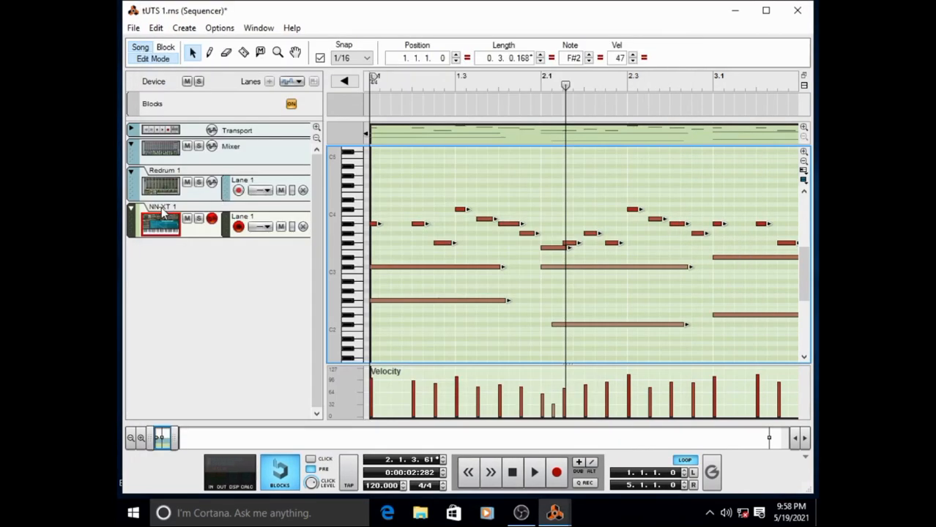
Rename the NN-XT 1 track as kEYBOARD
{"action": "double_click", "coordinate": [162, 208]}
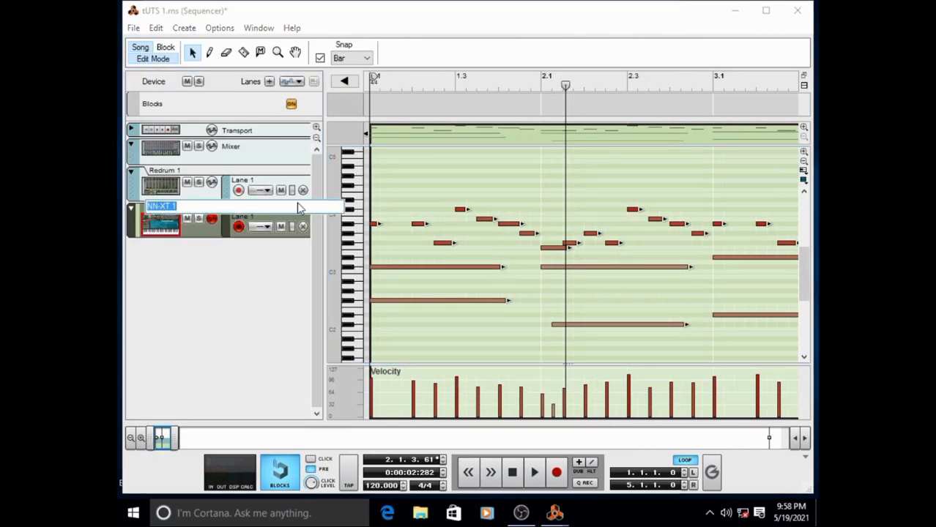
{"action": "type", "text": "kEYBOARD"}
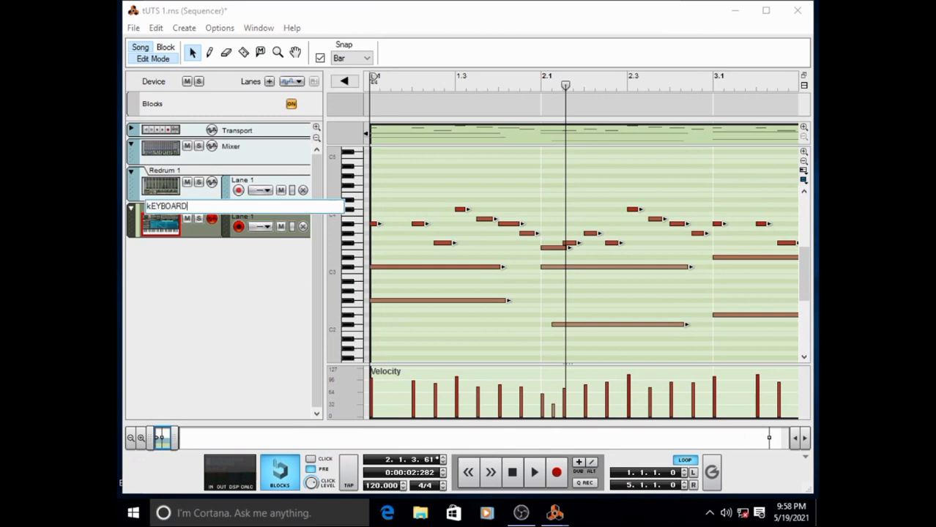
{"action": "key", "text": "Return"}
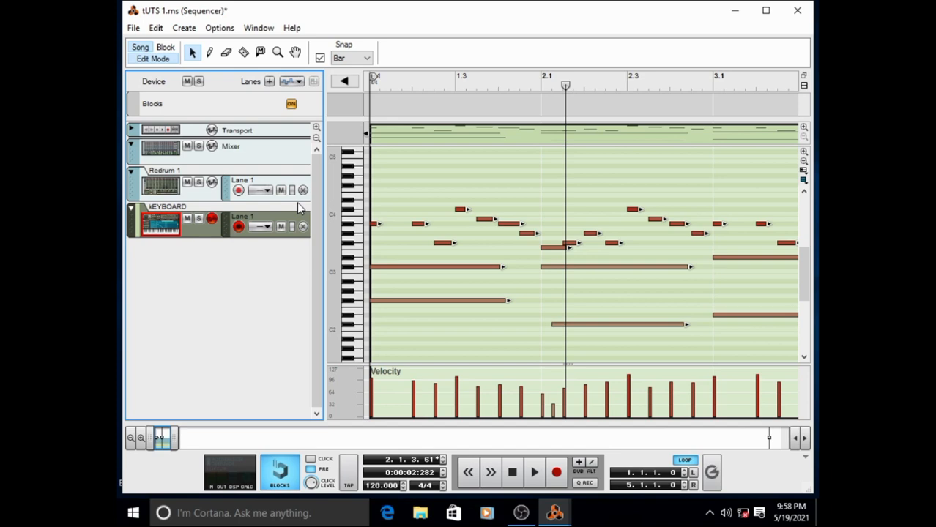
Lower the keyboard channel's fader on the rack mixer, play the song to hear the balance, and return to the sequencer
{"action": "key", "text": "alt+Tab"}
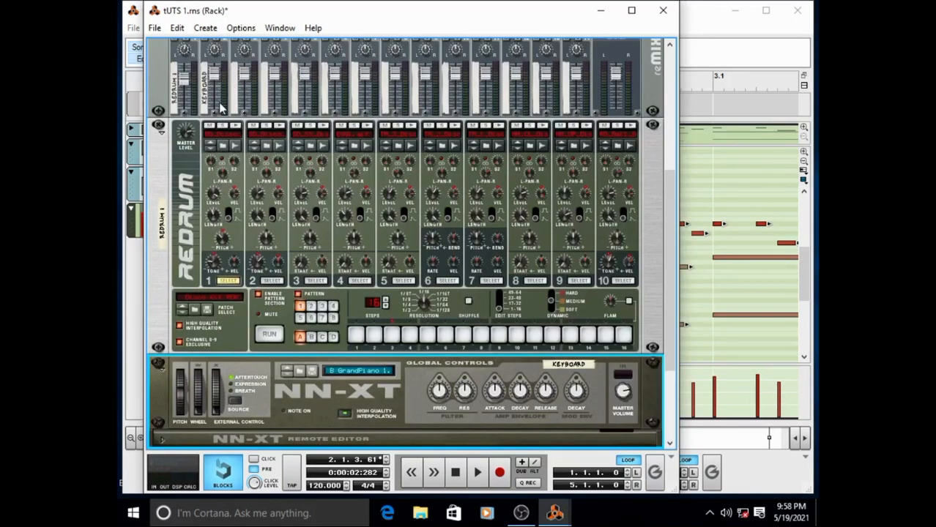
{"action": "scroll", "coordinate": [212, 113], "scroll_direction": "up", "scroll_amount": 3}
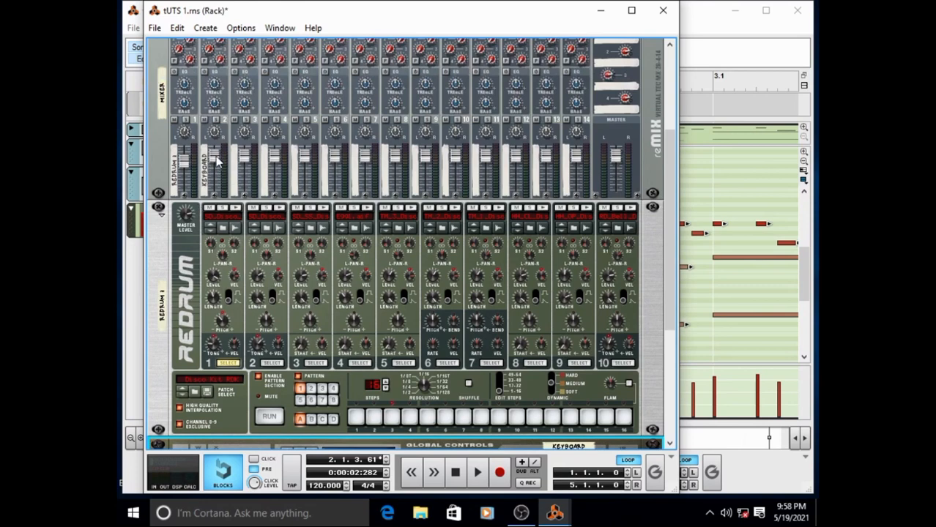
{"action": "left_click_drag", "start_coordinate": [216, 160], "coordinate": [216, 173]}
{"action": "key", "text": "space"}
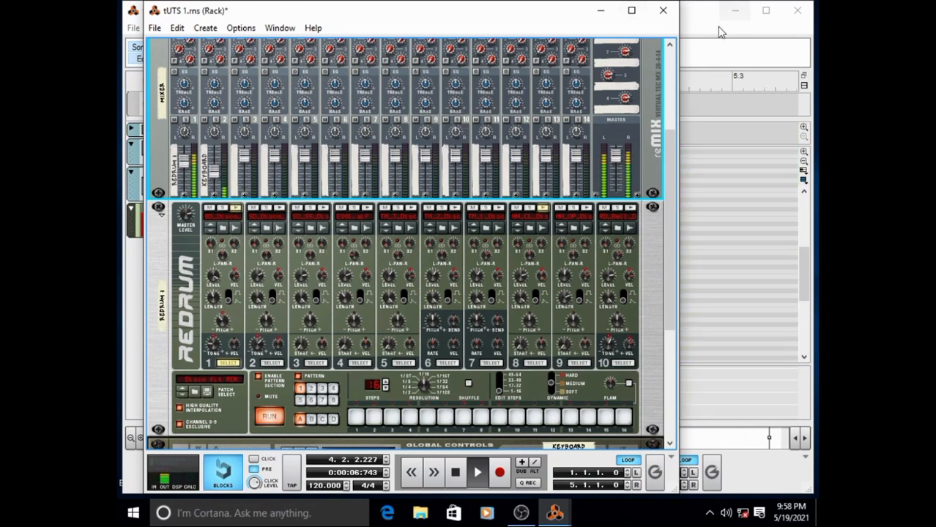
{"action": "left_click", "coordinate": [717, 52]}
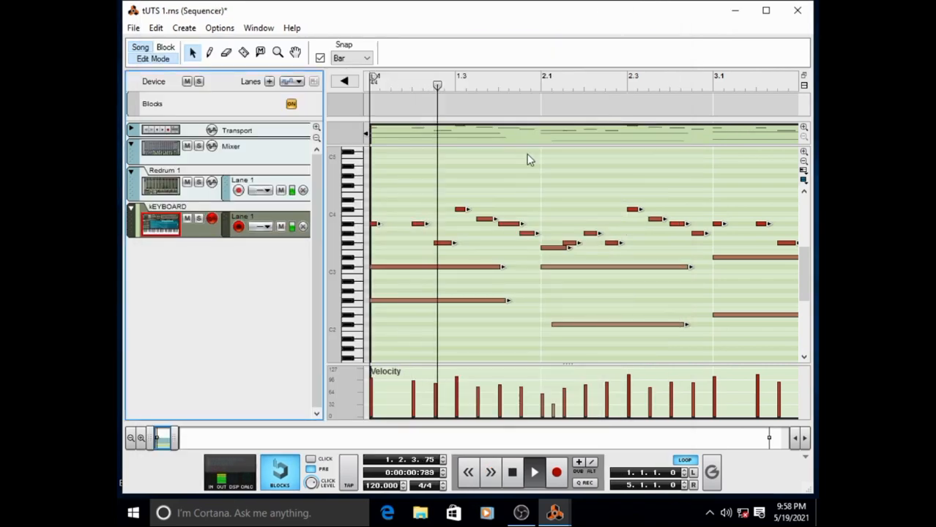
Create a second NN-XT Advanced Sampler with its own track below the keyboard track
{"action": "right_click", "coordinate": [205, 294]}
{"action": "left_click", "coordinate": [134, 304]}
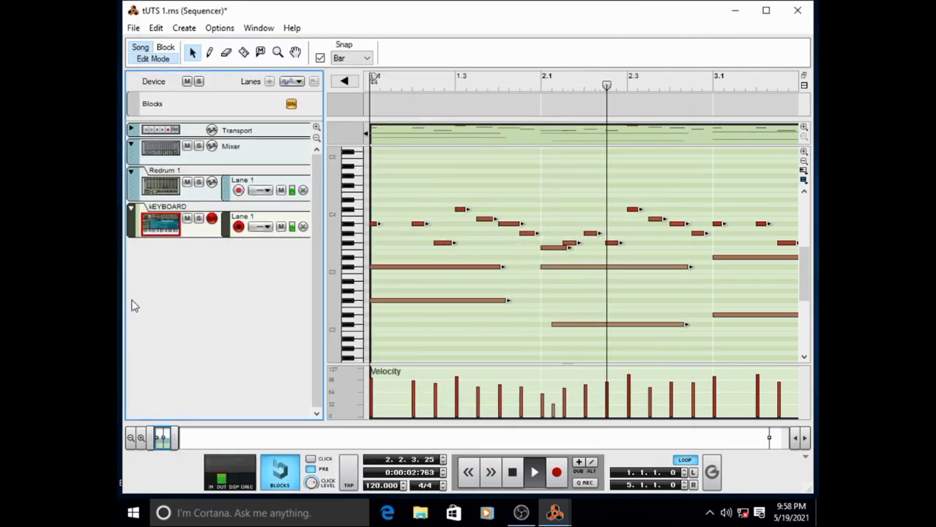
{"action": "right_click", "coordinate": [235, 312]}
{"action": "mouse_move", "coordinate": [334, 297]}
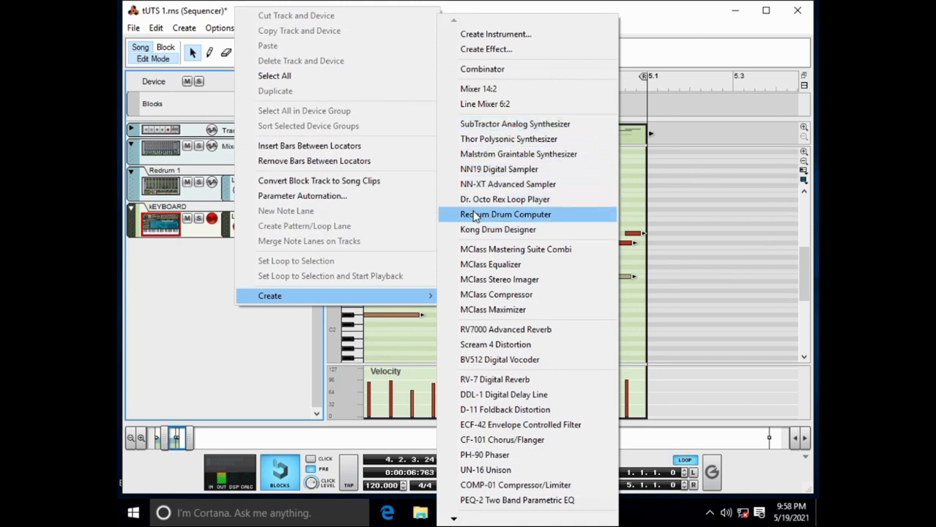
{"action": "left_click", "coordinate": [509, 186]}
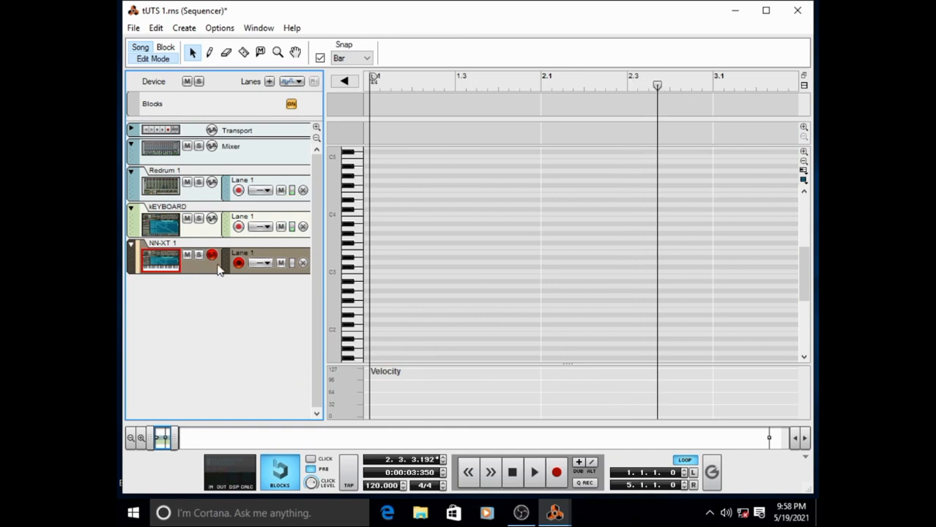
Browse patches for the new NN-XT in the Reason Factory Sound Bank's ALL Instrument Patches, Pads, Static folder, showing all instrument types
{"action": "key", "text": "alt+Tab"}
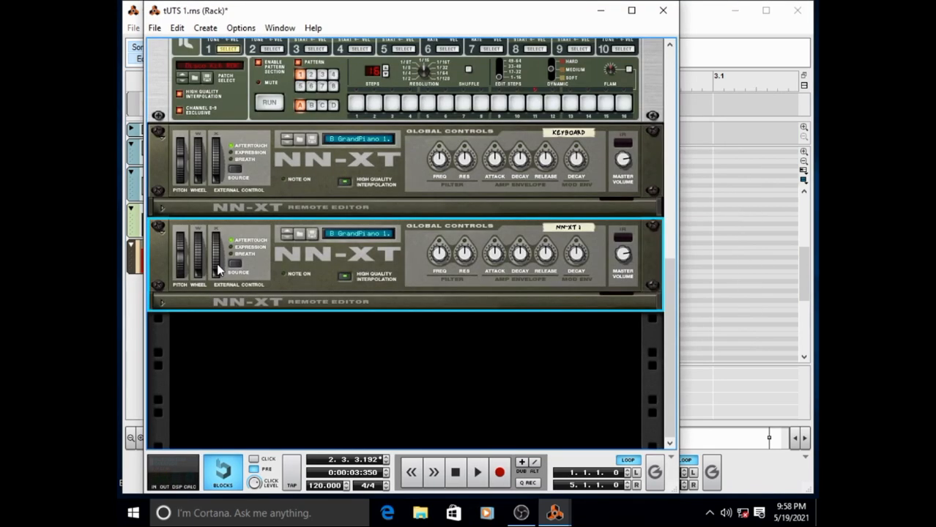
{"action": "left_click", "coordinate": [297, 236]}
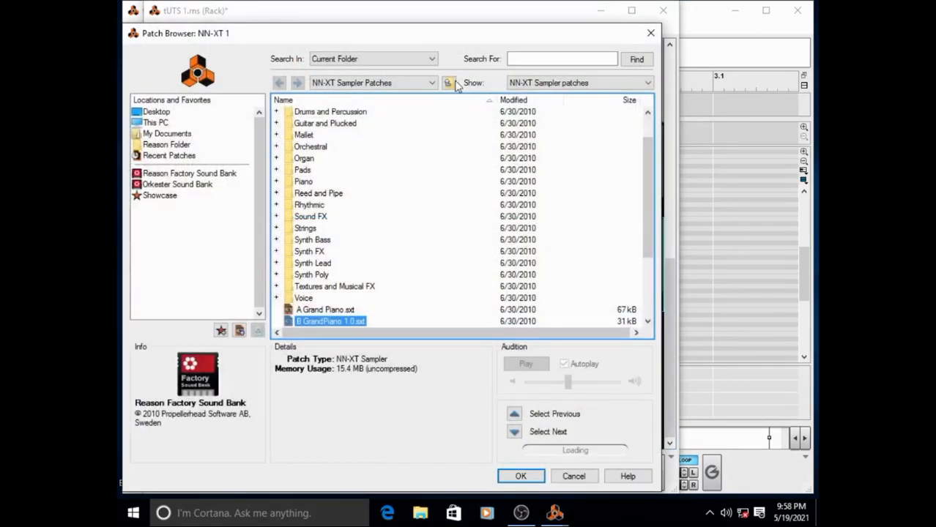
{"action": "scroll", "coordinate": [327, 194], "scroll_direction": "up", "scroll_amount": 1}
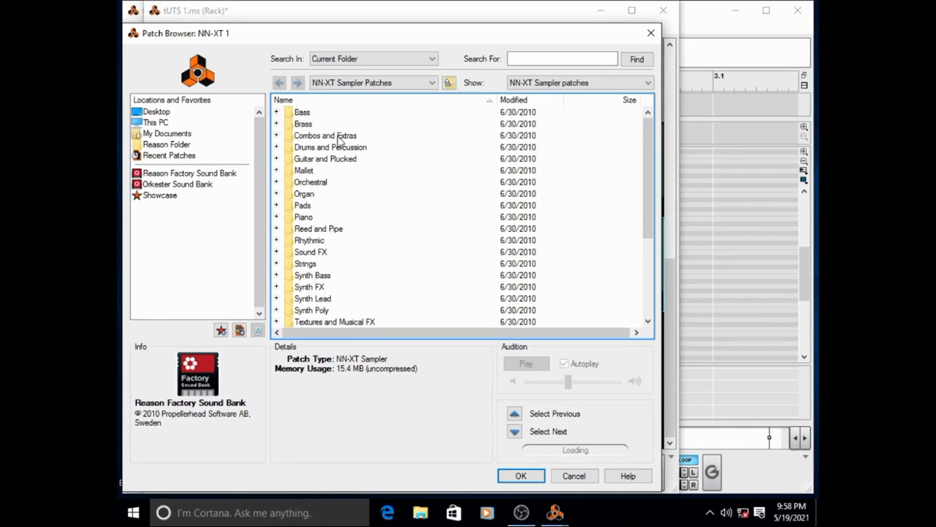
{"action": "left_click", "coordinate": [166, 173]}
{"action": "double_click", "coordinate": [316, 126]}
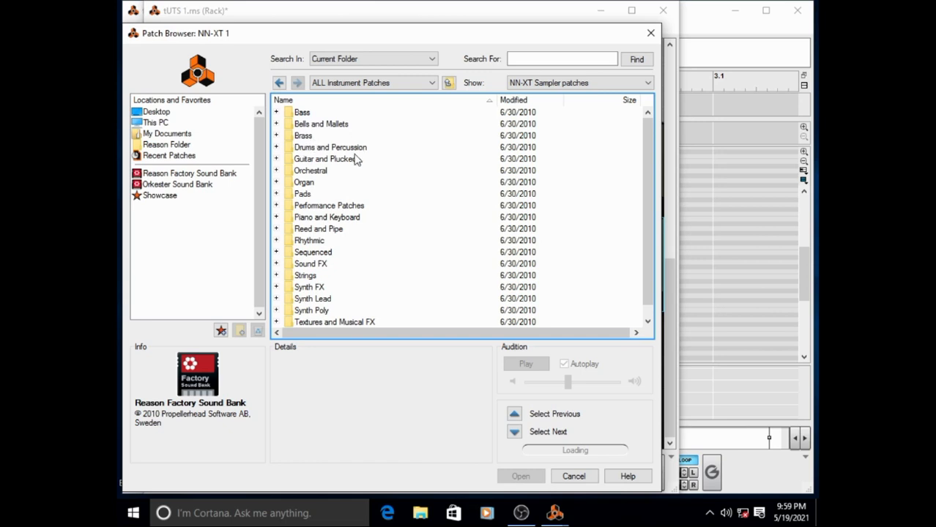
{"action": "double_click", "coordinate": [302, 194]}
{"action": "double_click", "coordinate": [306, 125]}
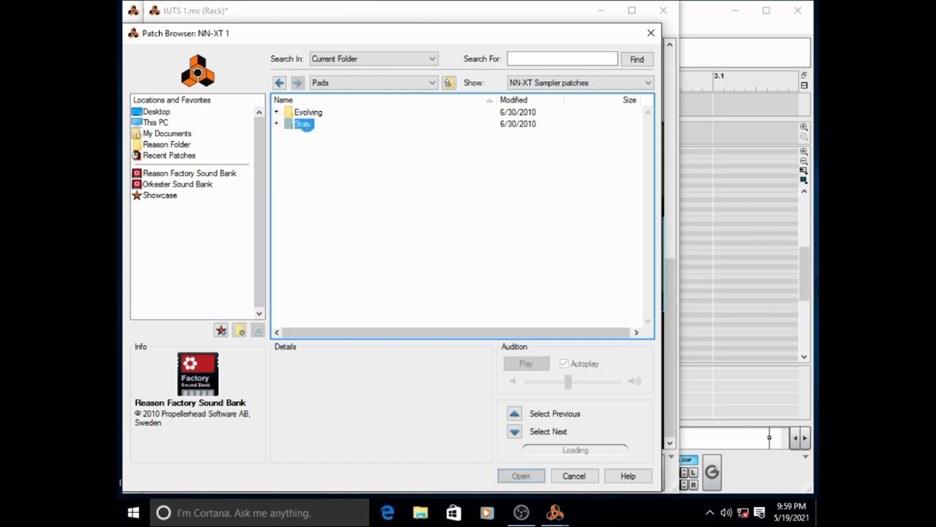
{"action": "left_click", "coordinate": [568, 306]}
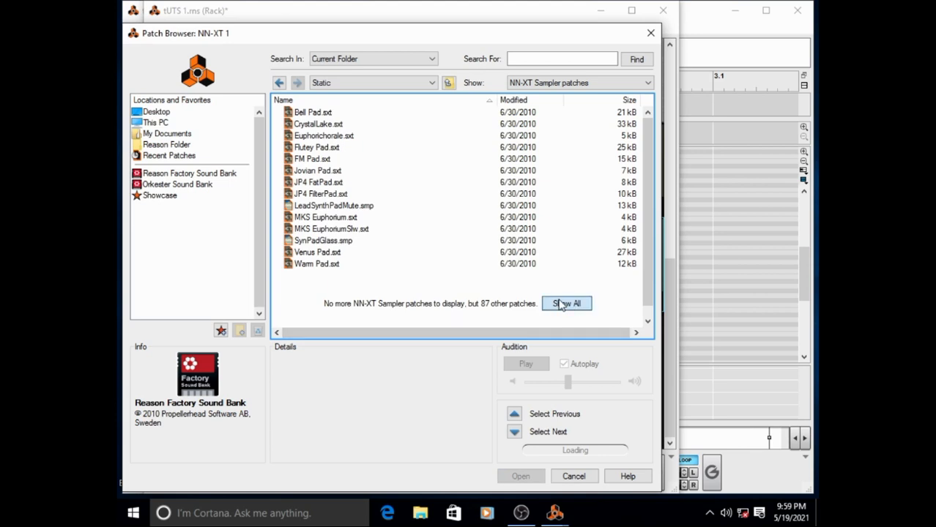
Audition the static pad patches from Air Choir through Ancient of Days and load Anemone.xwv into the new device
{"action": "left_click", "coordinate": [315, 136]}
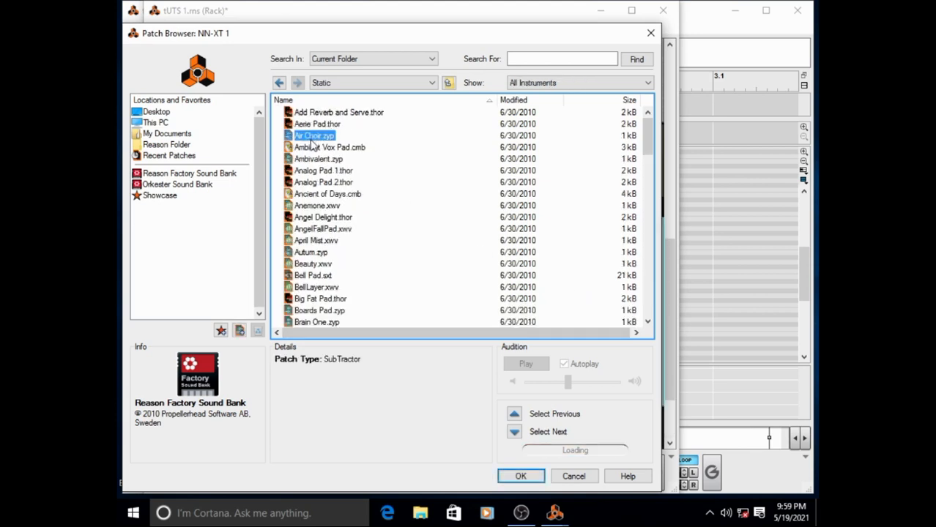
{"action": "left_click", "coordinate": [317, 148]}
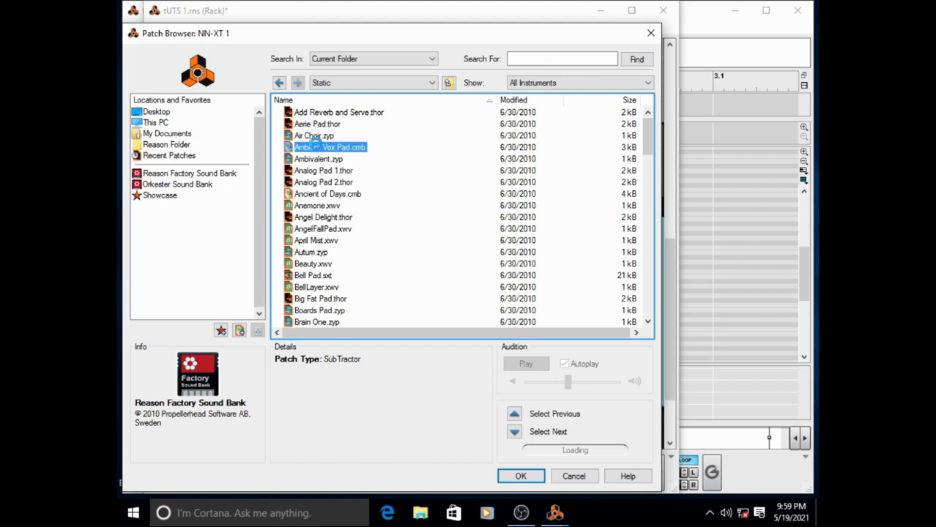
{"action": "left_click", "coordinate": [313, 157]}
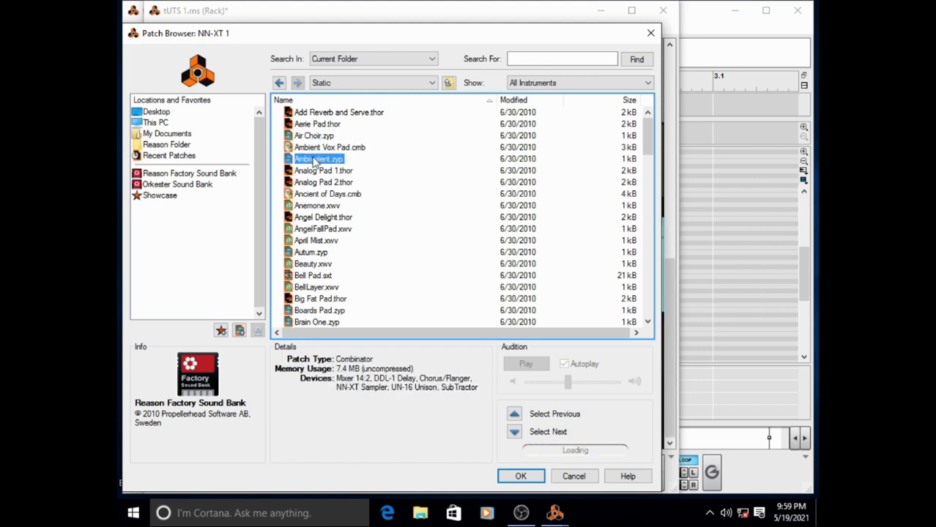
{"action": "left_click", "coordinate": [323, 170]}
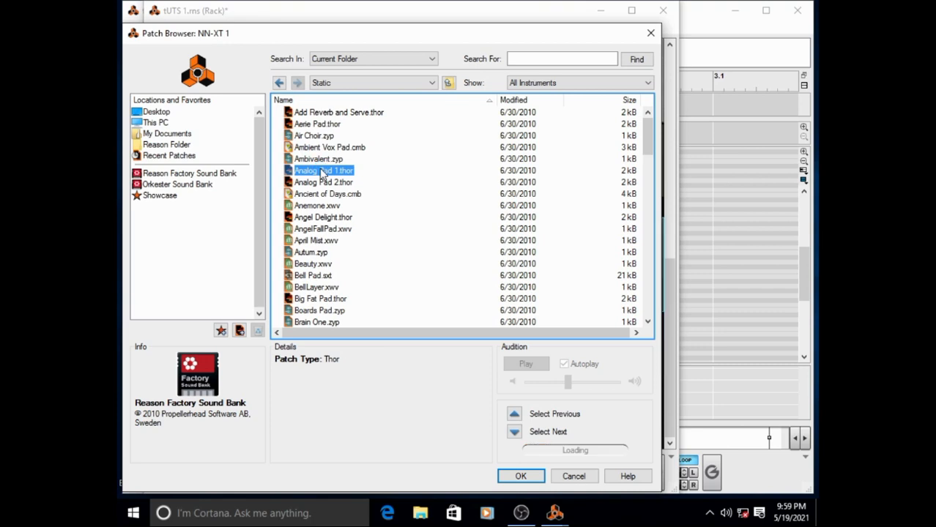
{"action": "left_click", "coordinate": [322, 183]}
{"action": "left_click", "coordinate": [323, 194]}
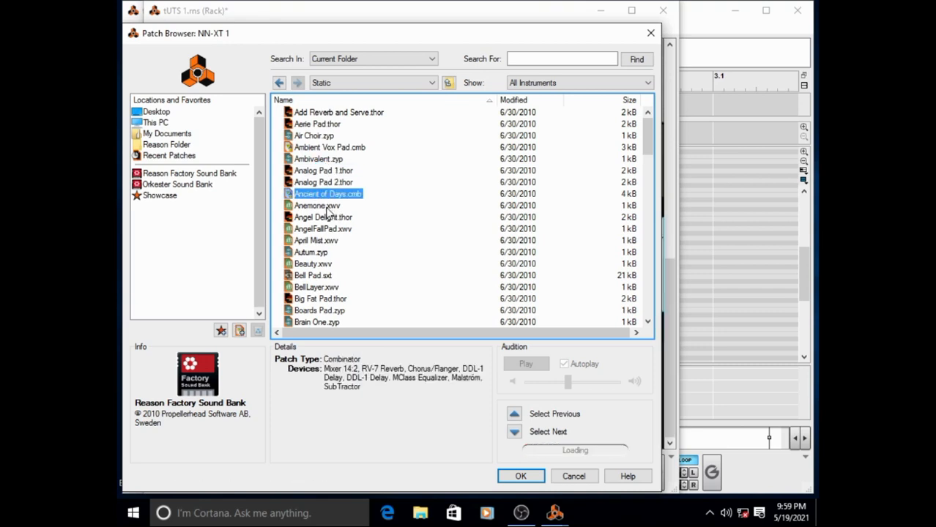
{"action": "left_click", "coordinate": [322, 207]}
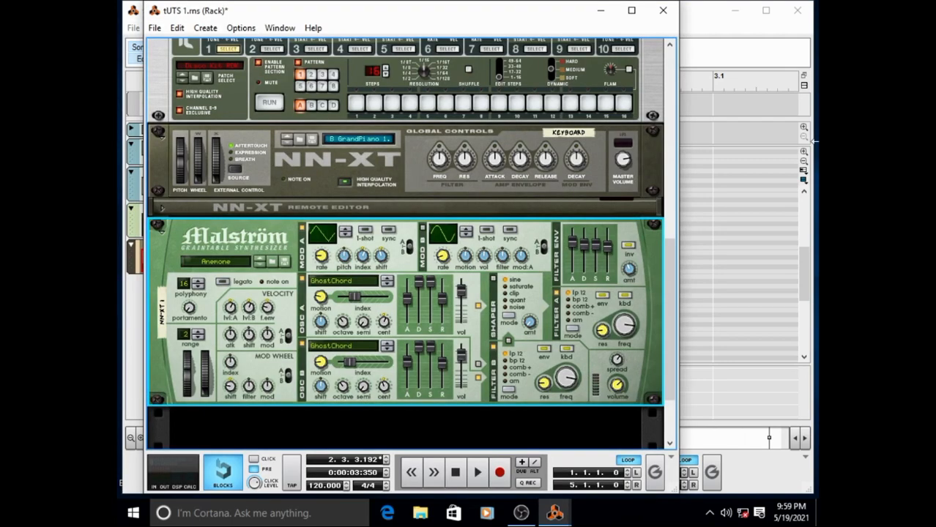
Record a four-bar pad part on the new NN-XT 1 track from the start of the song
{"action": "left_click", "coordinate": [706, 59]}
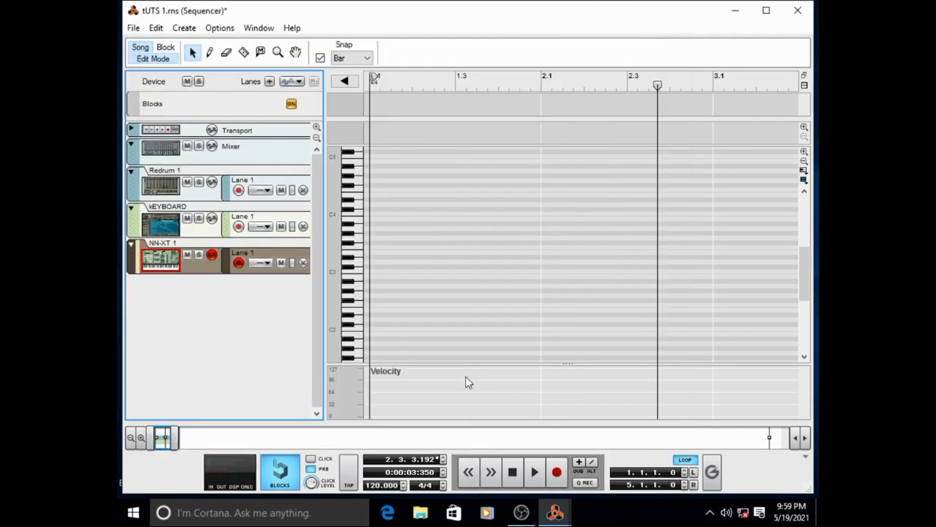
{"action": "key", "text": "shift+Return"}
{"action": "key", "text": "ctrl+Return"}
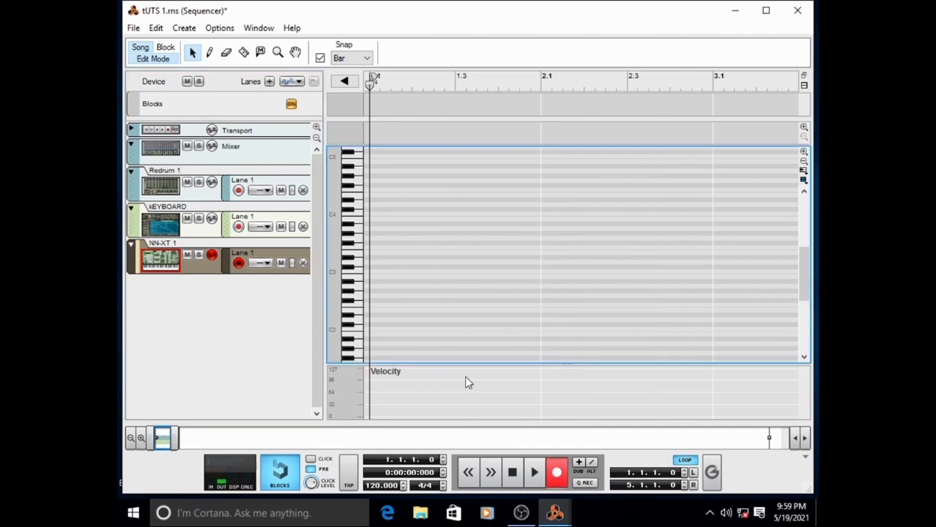
{"action": "key", "text": "space"}
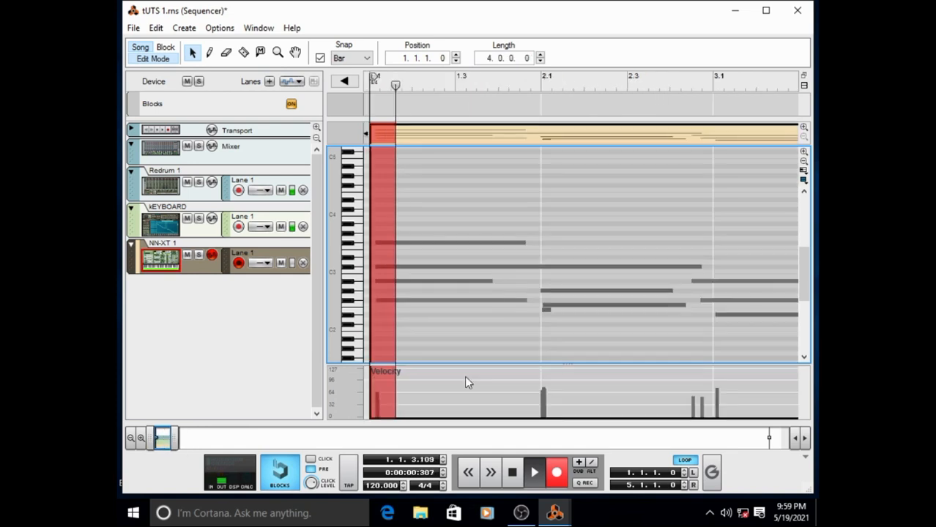
{"action": "key", "text": "space"}
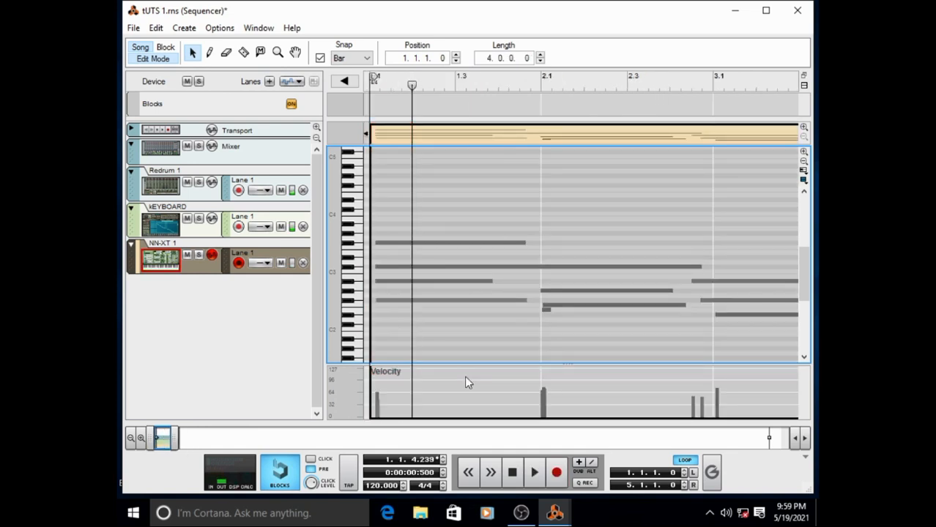
Quantize all notes in the recorded pad clip and move only the first chord's notes to position 1.1.1.0
{"action": "double_click", "coordinate": [456, 233]}
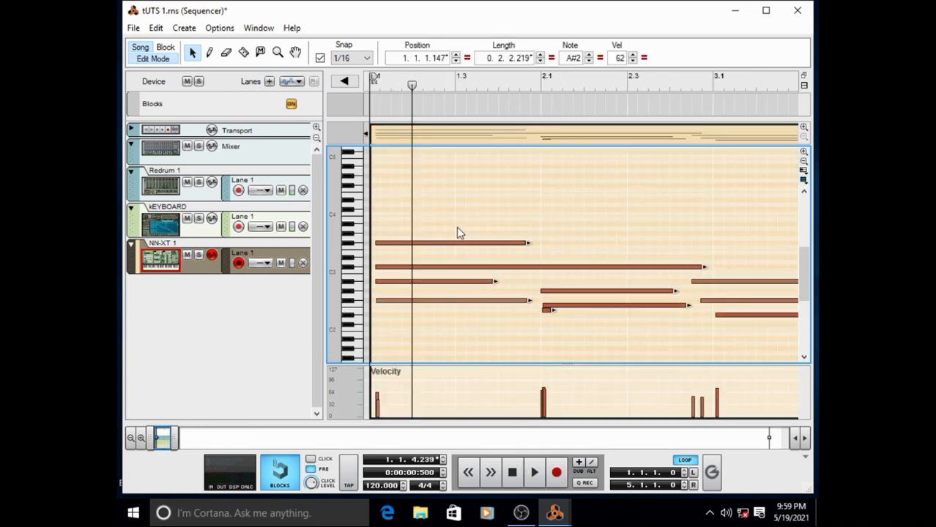
{"action": "key", "text": "ctrl+k"}
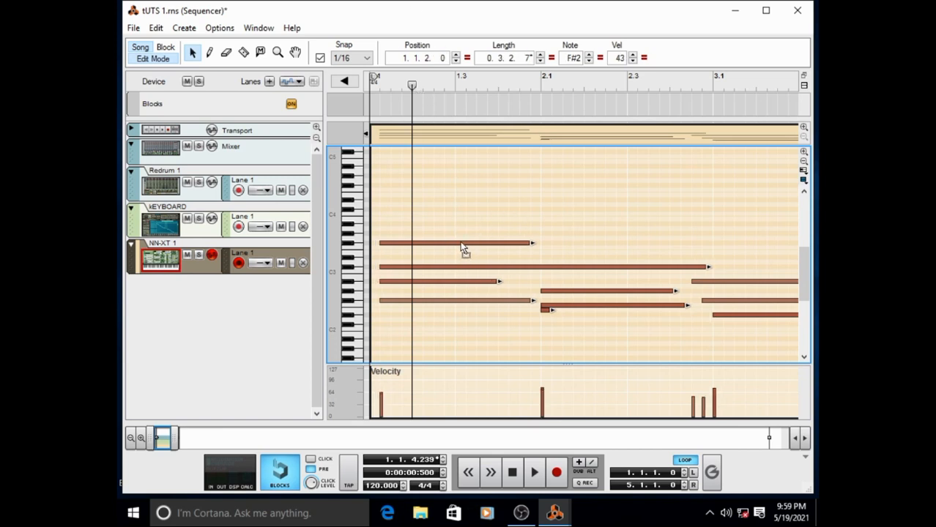
{"action": "key", "text": "Left"}
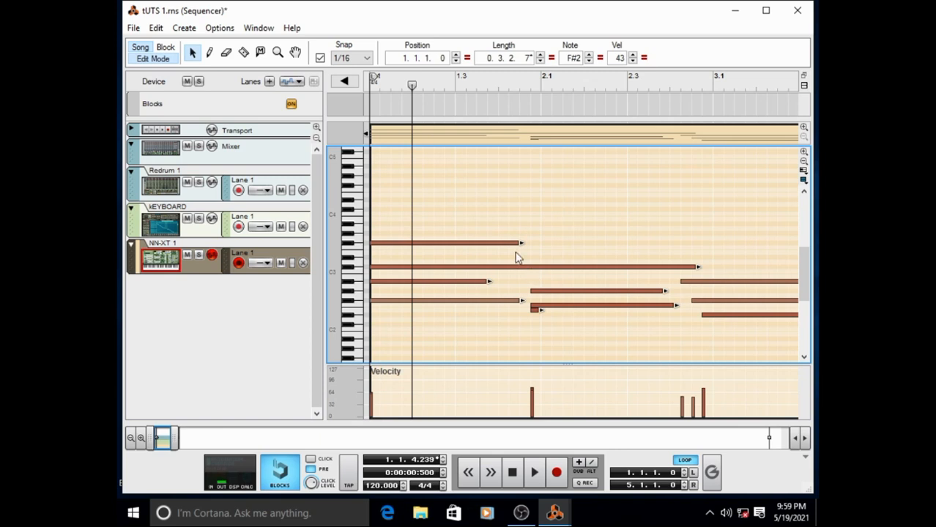
{"action": "key", "text": "Right"}
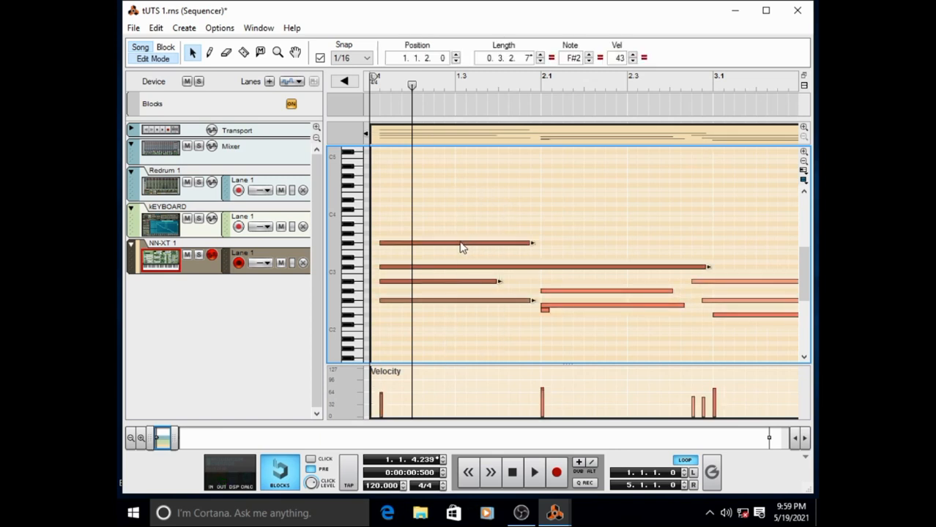
{"action": "key", "text": "Left"}
Return to the song arrangement and play all three tracks from the start
{"action": "left_click_drag", "start_coordinate": [410, 88], "coordinate": [314, 82]}
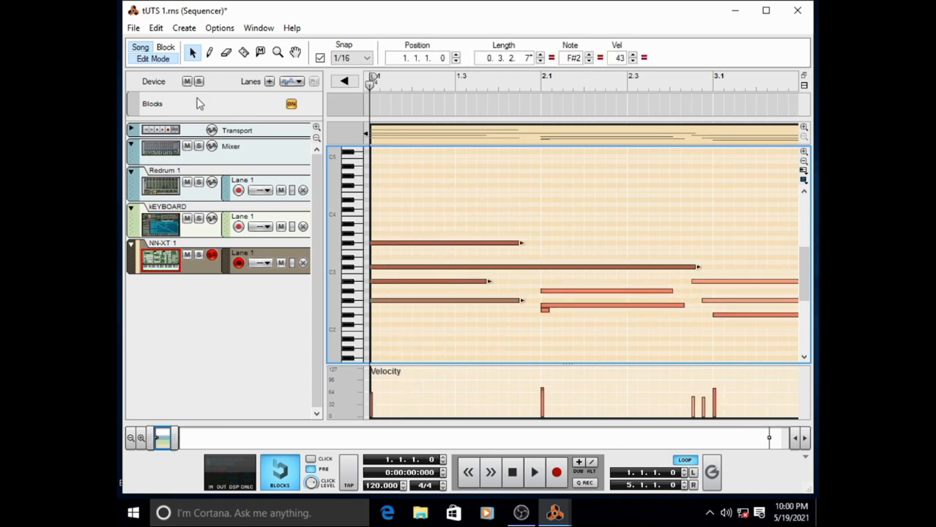
{"action": "left_click", "coordinate": [140, 48]}
{"action": "key", "text": "space"}
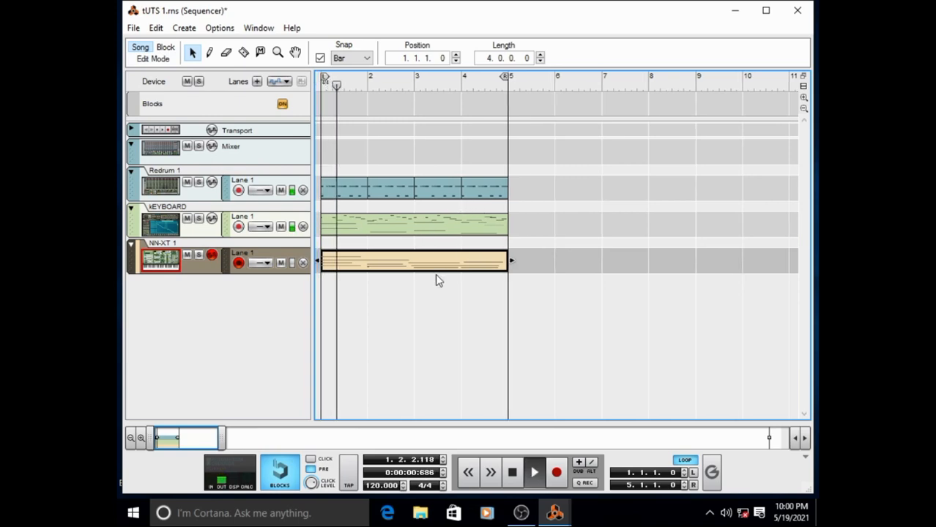
Lower the NN-XT 1 pad channel's fader on the rack mixer during playback and return to the sequencer
{"action": "key", "text": "F6"}
{"action": "scroll", "coordinate": [326, 190], "scroll_direction": "up", "scroll_amount": 5}
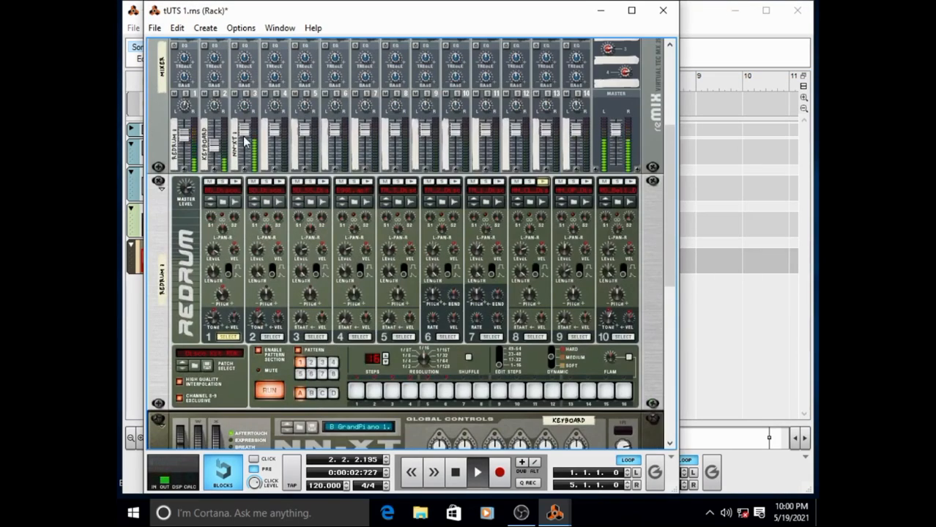
{"action": "left_click_drag", "start_coordinate": [245, 142], "coordinate": [245, 151]}
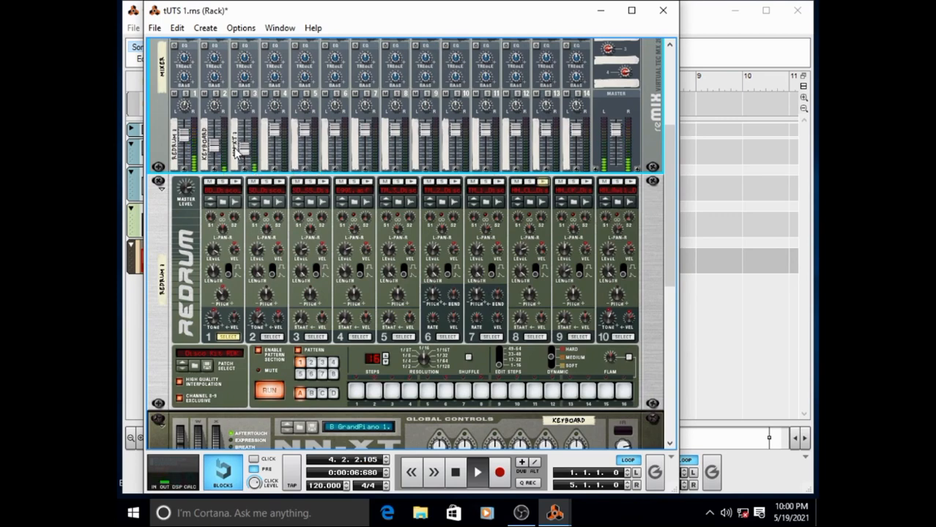
{"action": "left_click", "coordinate": [769, 284]}
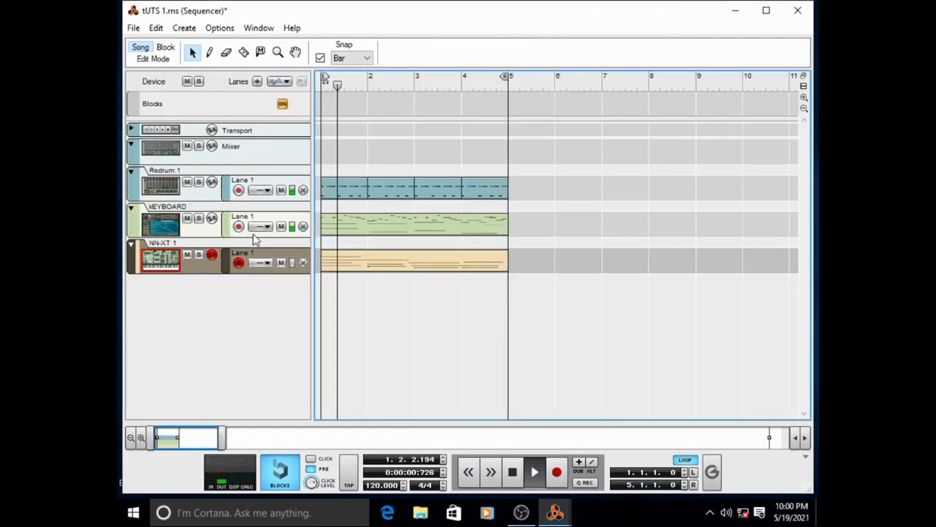
{"action": "key", "text": "alt+Tab"}
{"action": "scroll", "coordinate": [272, 232], "scroll_direction": "down", "scroll_amount": 5}
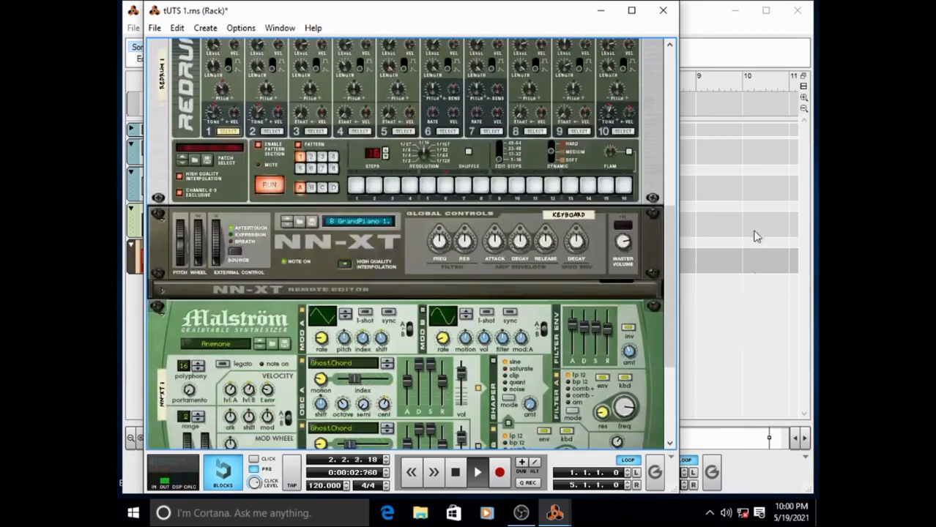
{"action": "left_click", "coordinate": [746, 317]}
Open the first-bar Redrum clip and copy kick notes onto the SD_Disco_H1 lane at 1.2.1.0 and 1.4.1.0 during playback
{"action": "double_click", "coordinate": [349, 191]}
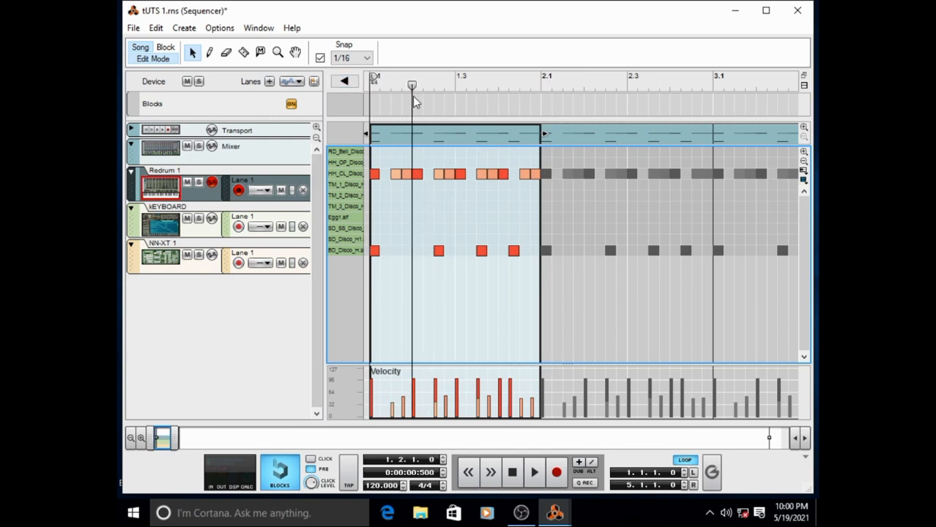
{"action": "key", "text": "space"}
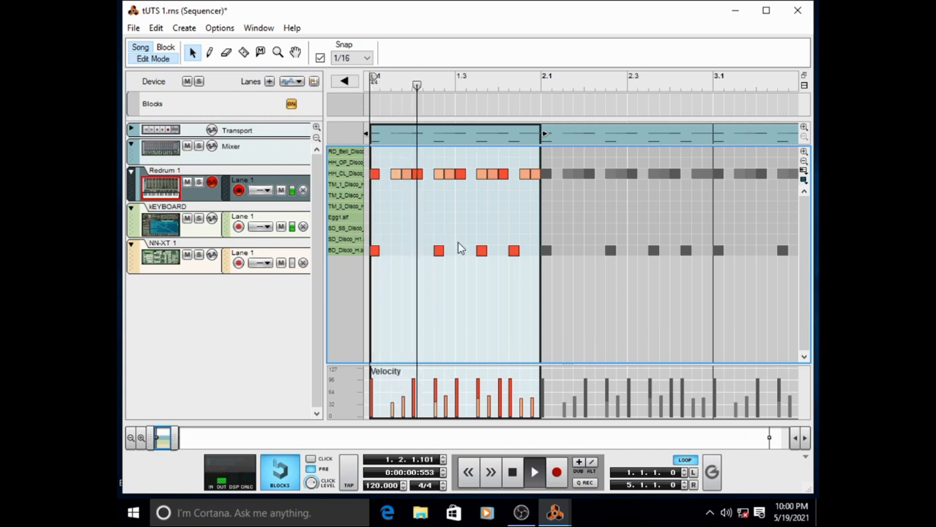
{"action": "left_click_drag", "start_coordinate": [438, 251], "coordinate": [408, 244]}
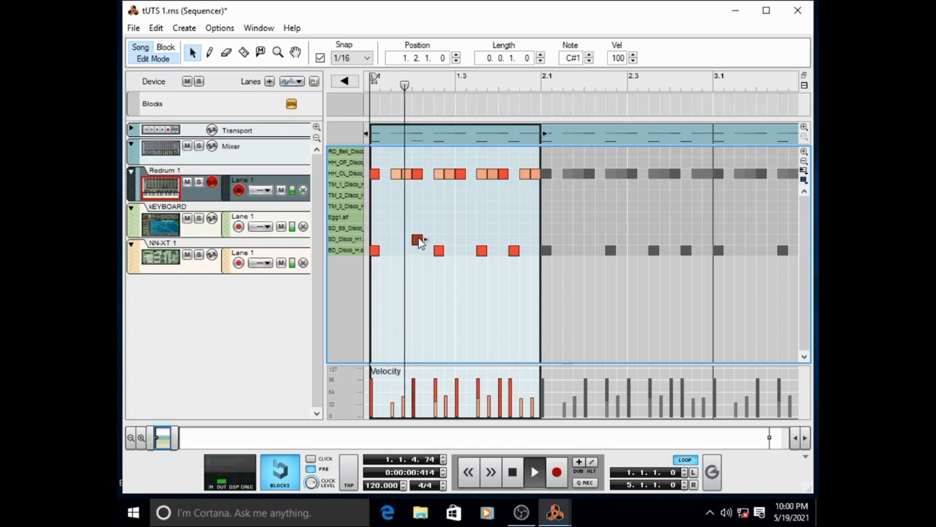
{"action": "left_click_drag", "start_coordinate": [420, 244], "coordinate": [505, 244]}
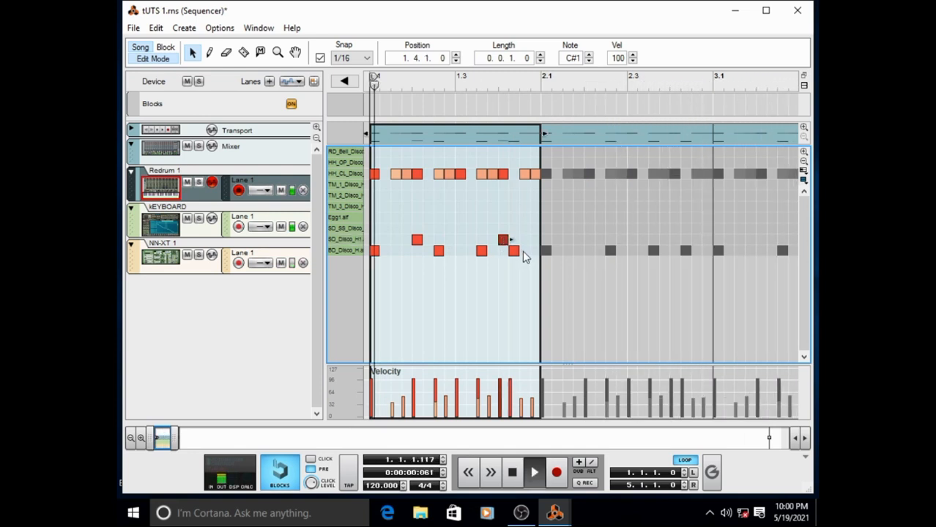
{"action": "key", "text": "ctrl+e"}
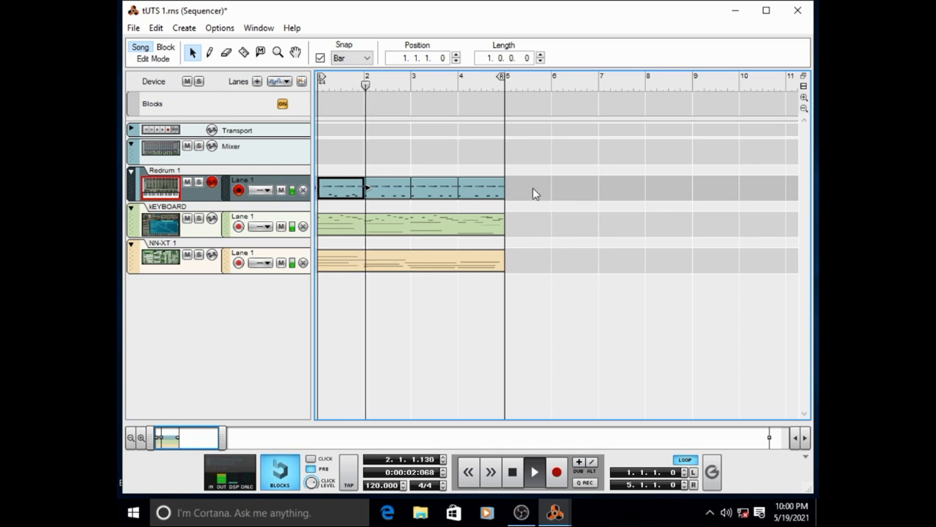
Delete the Redrum clips in bars 2 to 4 and fill those bars with copies of the first-bar clip
{"action": "left_click_drag", "start_coordinate": [532, 189], "coordinate": [384, 187]}
{"action": "key", "text": "Delete"}
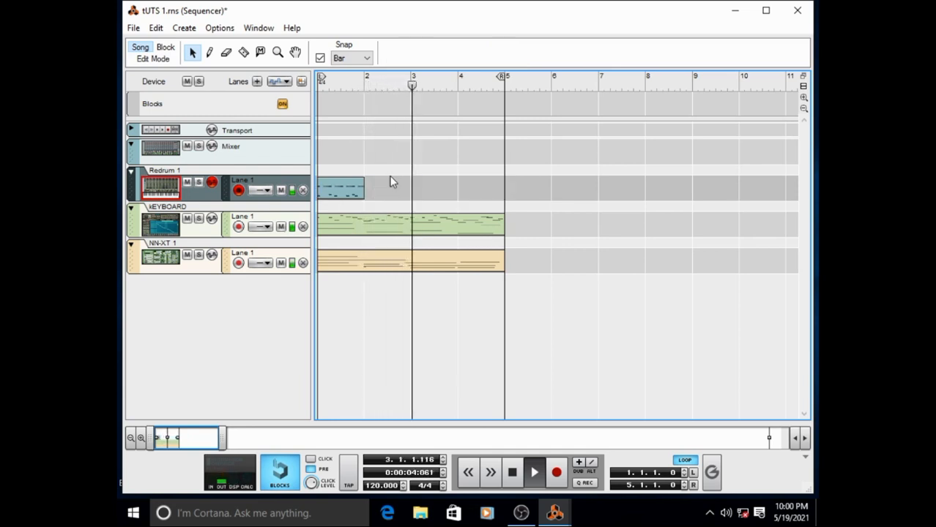
{"action": "left_click_drag", "start_coordinate": [327, 189], "coordinate": [391, 181]}
{"action": "mouse_move", "coordinate": [456, 189]}
{"action": "left_mouse_down"}
{"action": "mouse_move", "coordinate": [325, 192]}
{"action": "mouse_move", "coordinate": [445, 188]}
{"action": "left_mouse_up"}
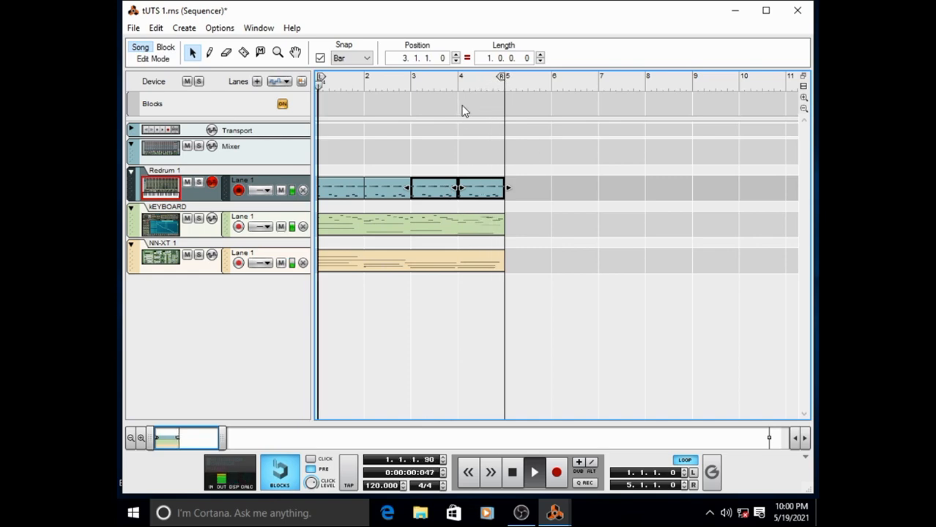
Create a SubTractor Analog Synthesizer track below the NN-XT 1 track
{"action": "left_click", "coordinate": [231, 315]}
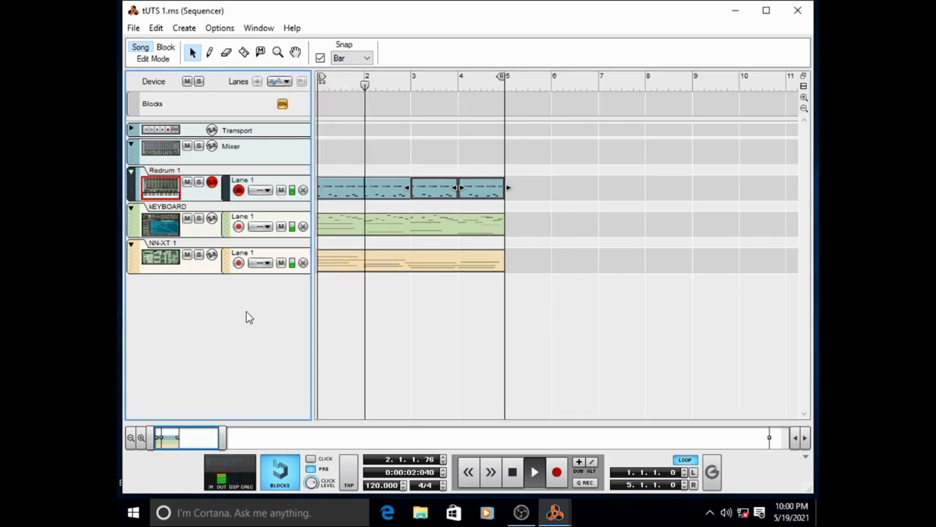
{"action": "right_click", "coordinate": [245, 310]}
{"action": "mouse_move", "coordinate": [324, 303]}
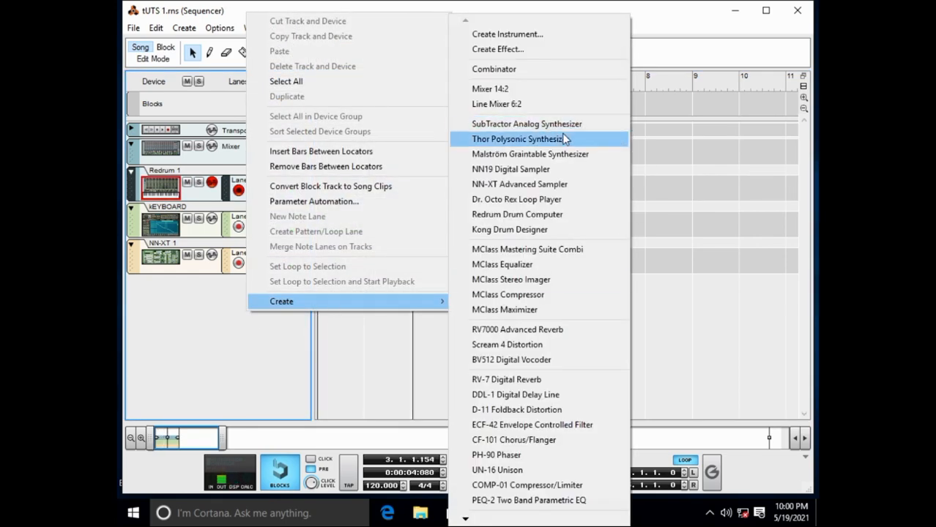
{"action": "left_click", "coordinate": [550, 125]}
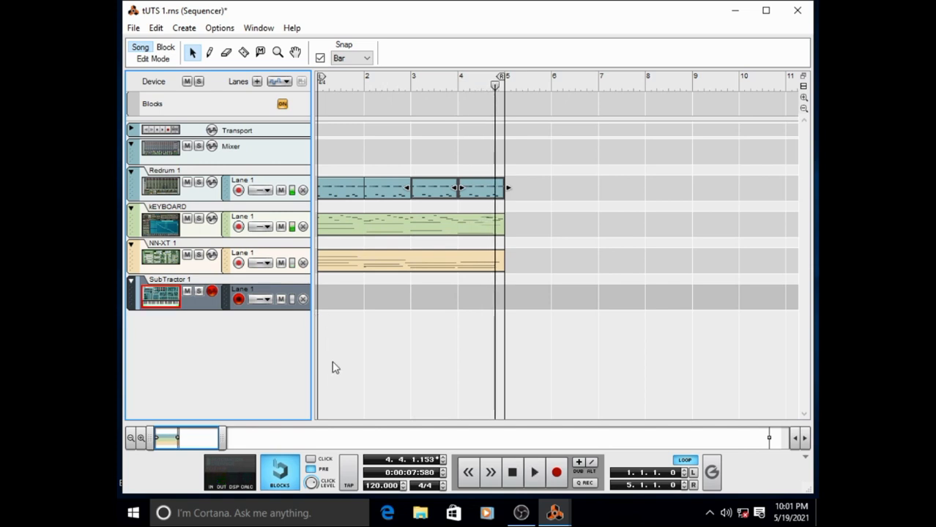
Record a four-bar part on the SubTractor 1 track from the start of the song
{"action": "key", "text": "shift+Return"}
{"action": "key", "text": "ctrl+Return"}
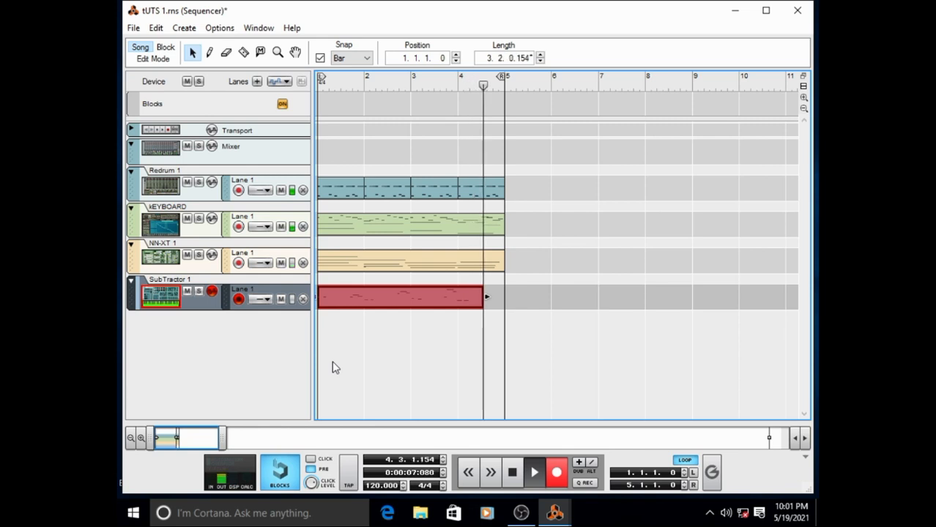
{"action": "key", "text": "space"}
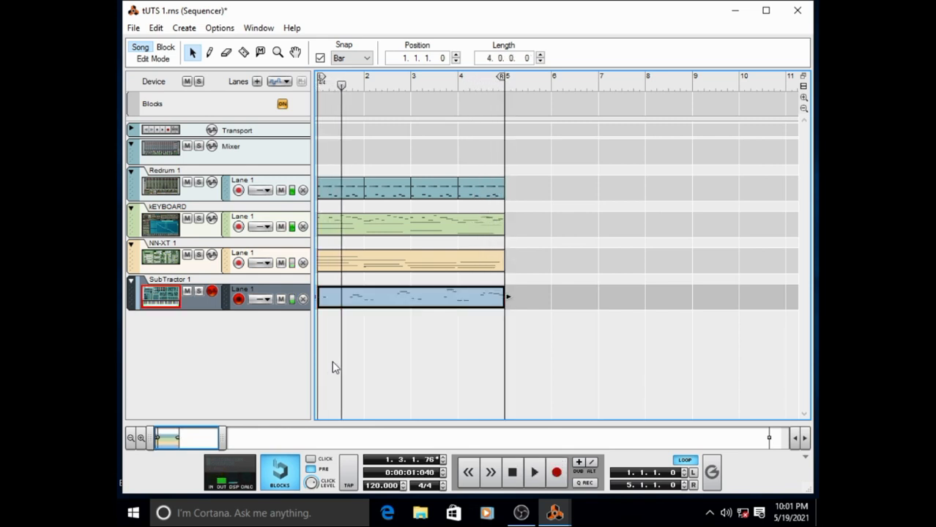
Open the recorded SubTractor clip and quantize all of its notes
{"action": "double_click", "coordinate": [361, 296]}
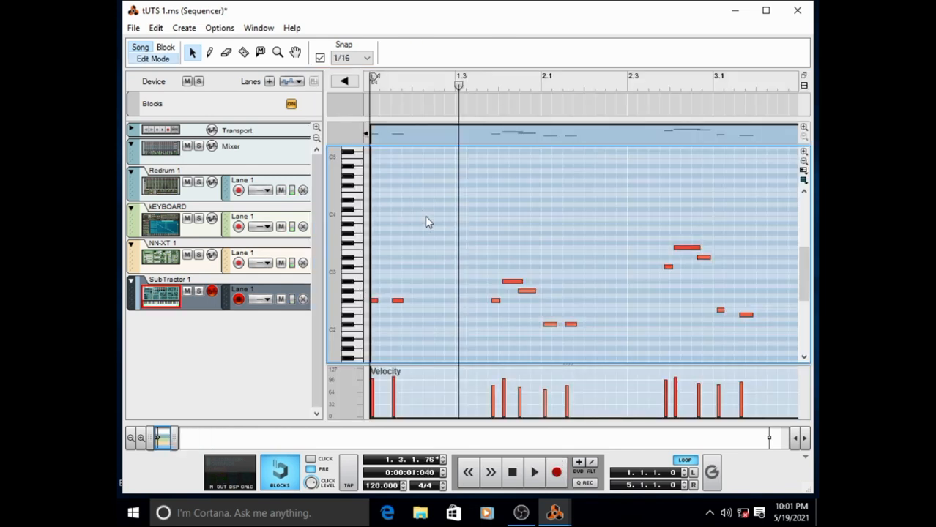
{"action": "key", "text": "ctrl+a"}
{"action": "key", "text": "ctrl+k"}
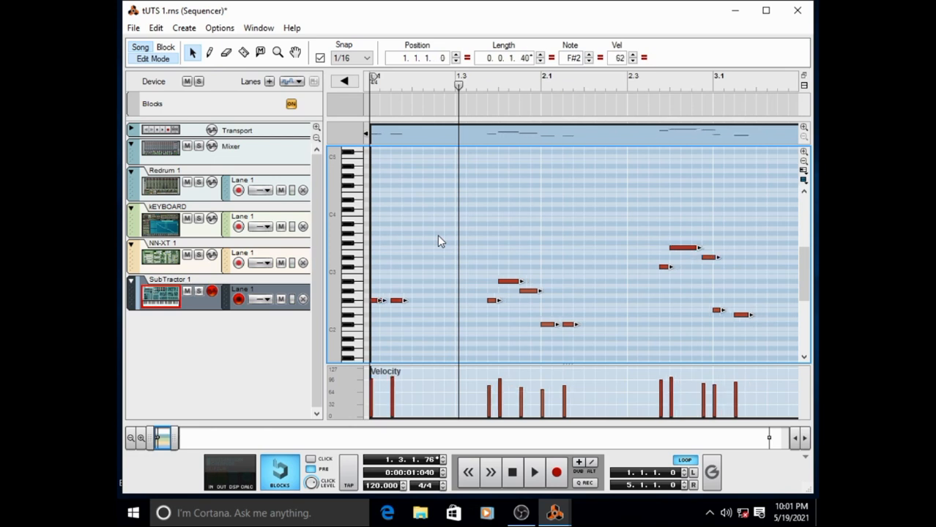
Play the loop and examine the SubTractor device and the notes of its clip through bar 4
{"action": "left_click", "coordinate": [455, 85]}
{"action": "key", "text": "space"}
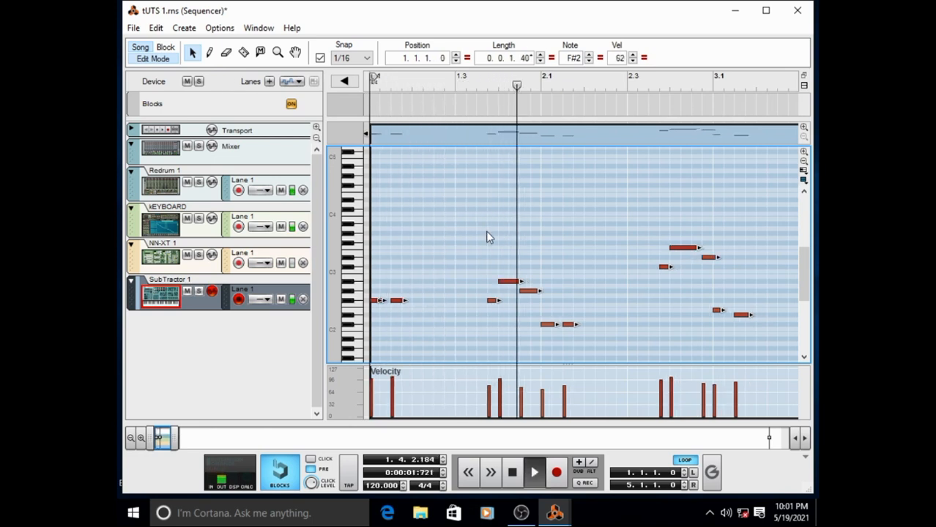
{"action": "scroll", "coordinate": [486, 230], "scroll_direction": "down", "scroll_amount": 4}
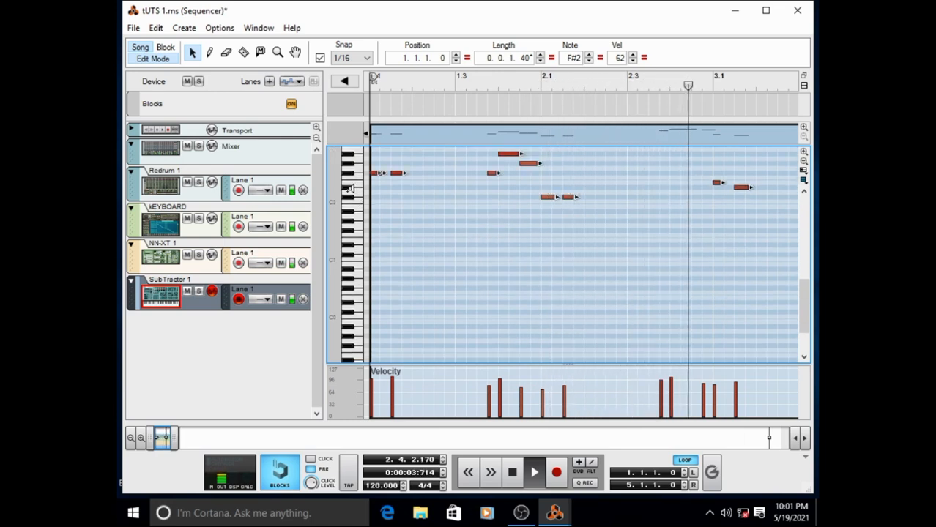
{"action": "key", "text": "F6"}
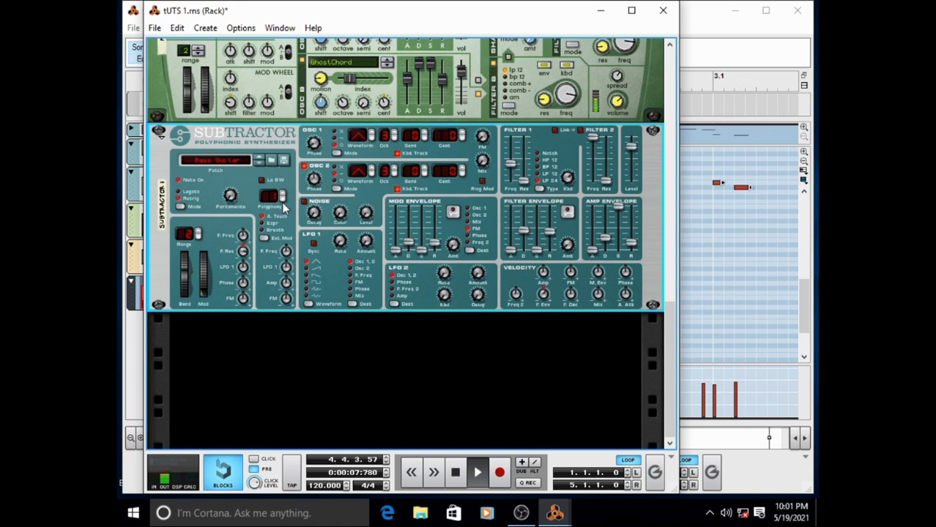
{"action": "left_click", "coordinate": [708, 230]}
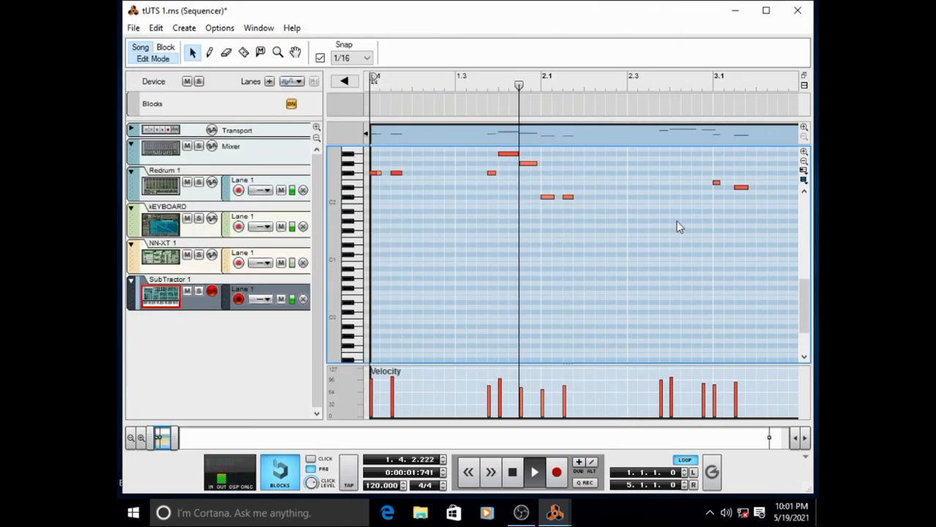
{"action": "scroll", "coordinate": [629, 221], "scroll_direction": "down", "scroll_amount": 4}
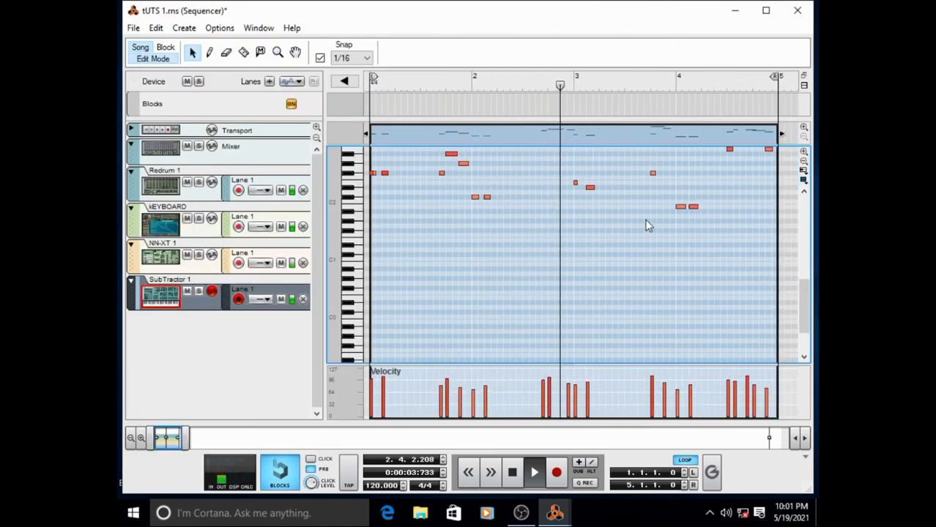
{"action": "scroll", "coordinate": [634, 226], "scroll_direction": "up", "scroll_amount": 4}
{"action": "scroll", "coordinate": [690, 275], "scroll_direction": "up", "scroll_amount": 4}
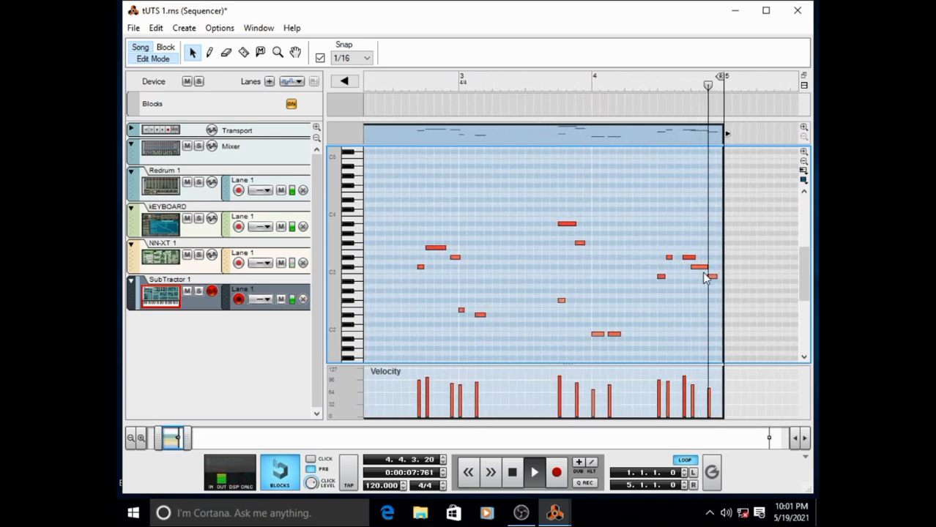
{"action": "scroll", "coordinate": [689, 292], "scroll_direction": "down", "scroll_amount": 5}
{"action": "scroll", "coordinate": [690, 286], "scroll_direction": "up", "scroll_amount": 6}
{"action": "scroll", "coordinate": [686, 282], "scroll_direction": "down", "scroll_amount": 6}
{"action": "scroll", "coordinate": [681, 271], "scroll_direction": "up", "scroll_amount": 6}
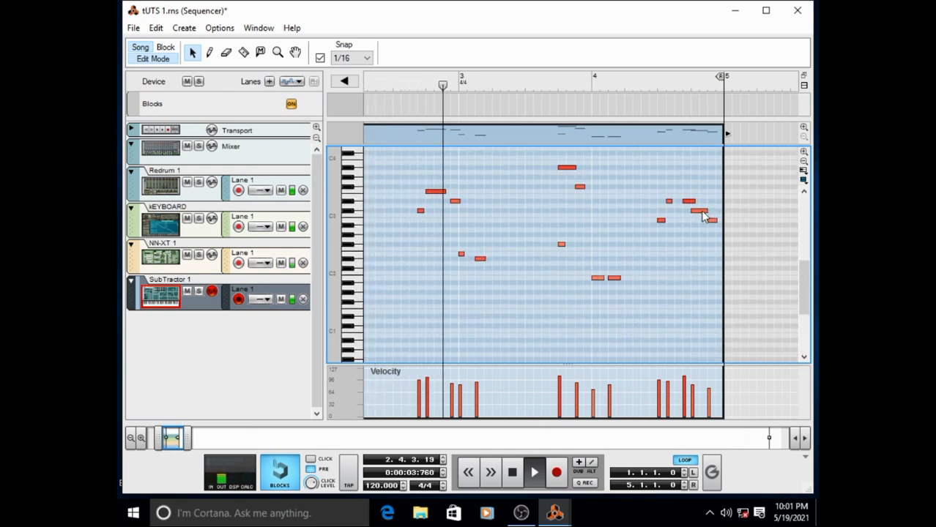
Delete the last two notes of the SubTractor clip's bar 4, saving the song after the first deletion
{"action": "left_click", "coordinate": [697, 211]}
{"action": "key", "text": "Delete"}
{"action": "key", "text": "ctrl+s"}
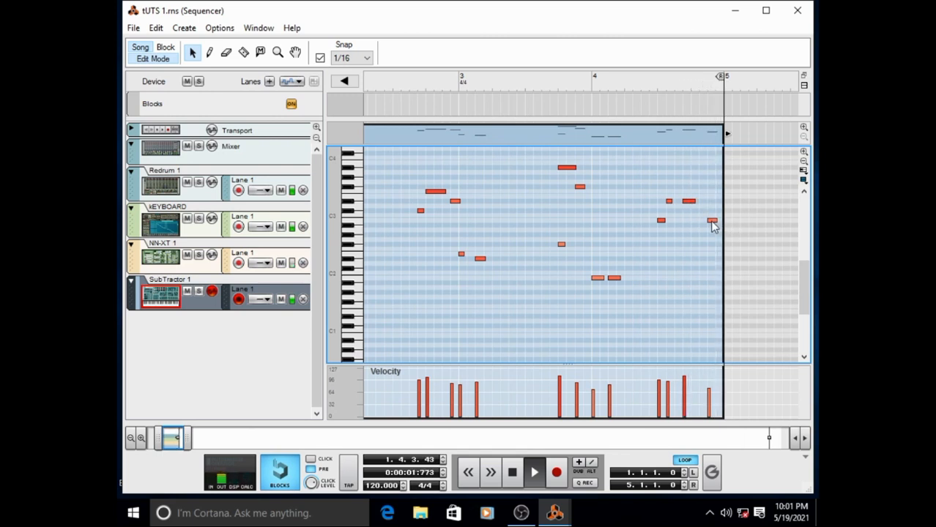
{"action": "left_click", "coordinate": [711, 220]}
{"action": "key", "text": "Delete"}
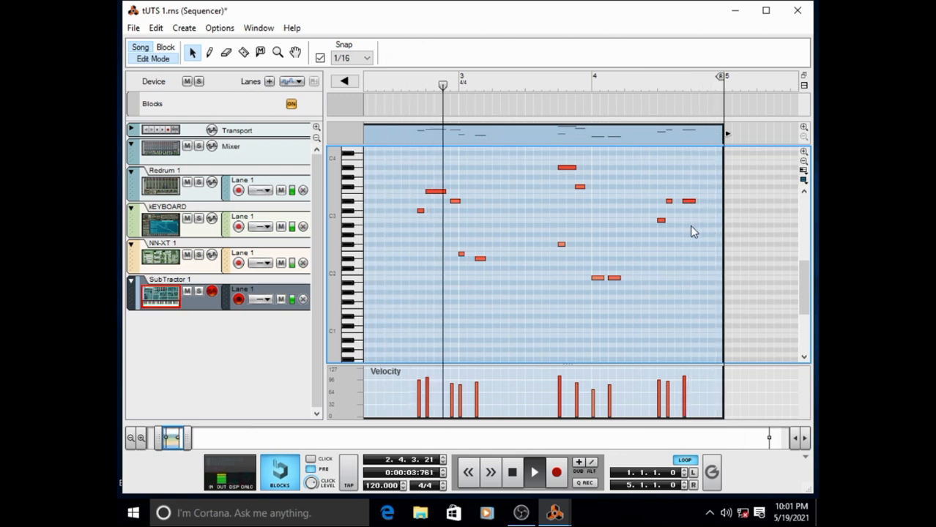
{"action": "key", "text": "alt+Tab"}
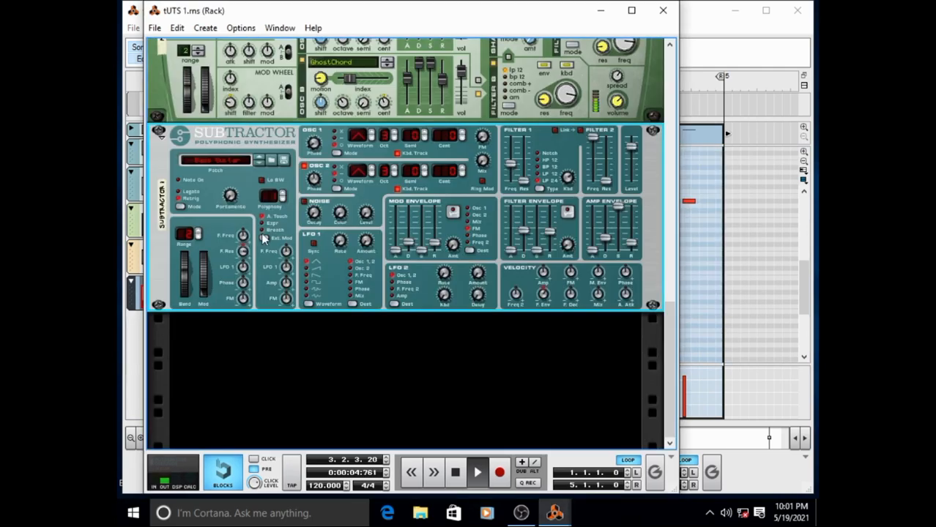
{"action": "left_click", "coordinate": [281, 160]}
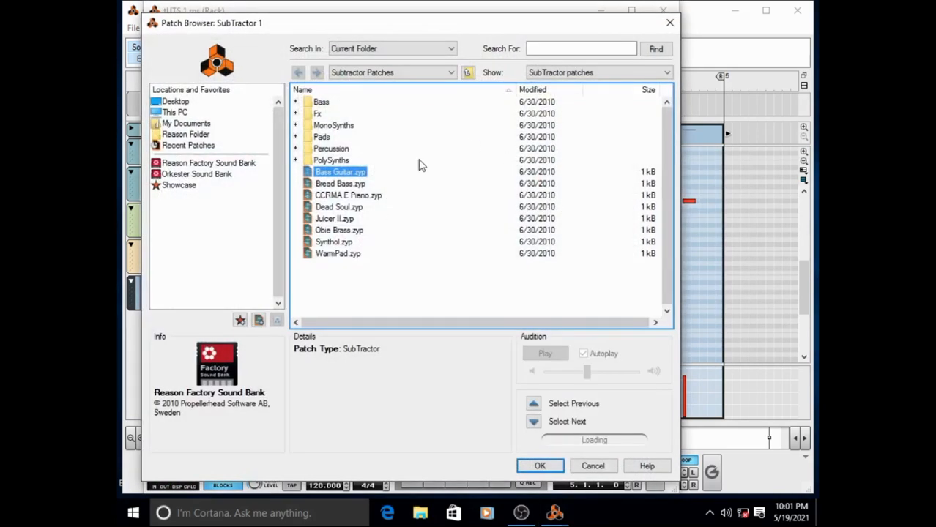
{"action": "left_click", "coordinate": [669, 26]}
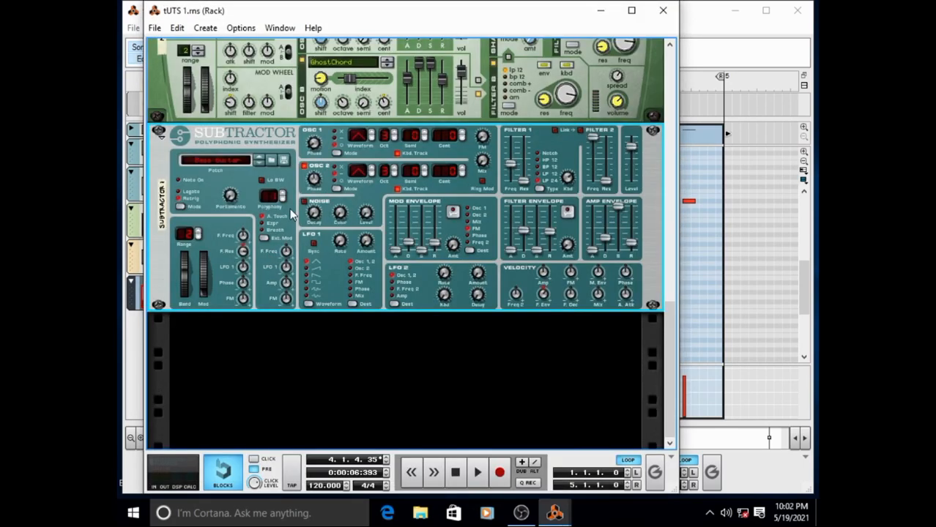
{"action": "left_click", "coordinate": [272, 162]}
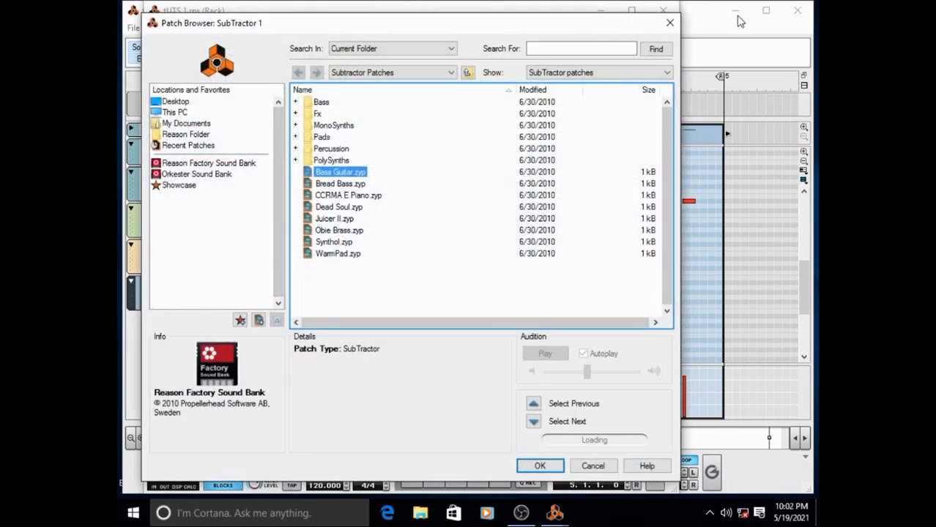
{"action": "left_click", "coordinate": [669, 25]}
{"action": "key", "text": "alt+Tab"}
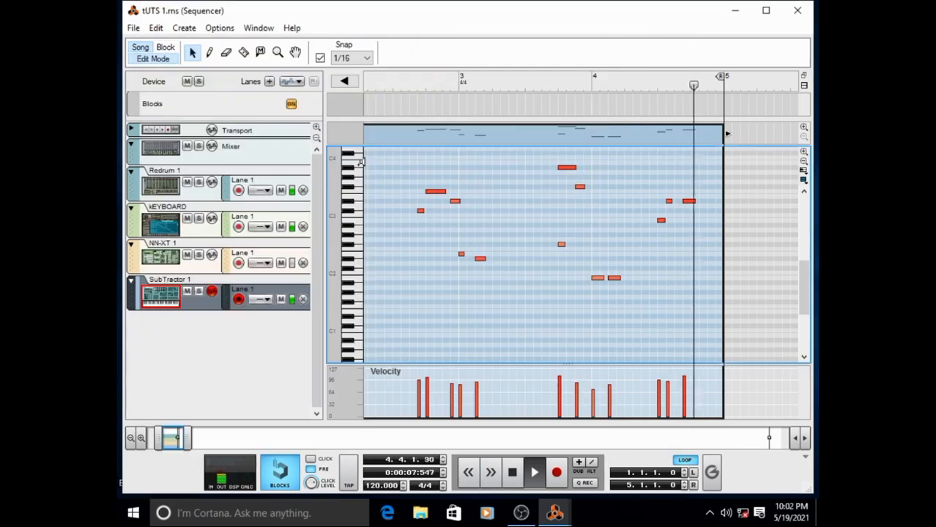
Browse SubTractor patches during playback and audition Bread Bass, CCRMA E Piano, Juicer II, Obie Brass and Synthol
{"action": "key", "text": "alt+Tab"}
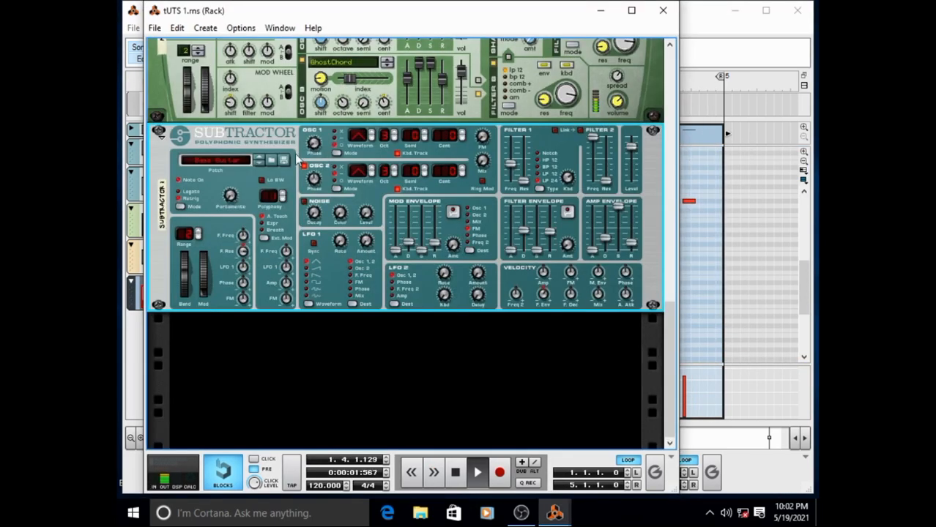
{"action": "left_click", "coordinate": [269, 161]}
{"action": "left_click", "coordinate": [343, 184]}
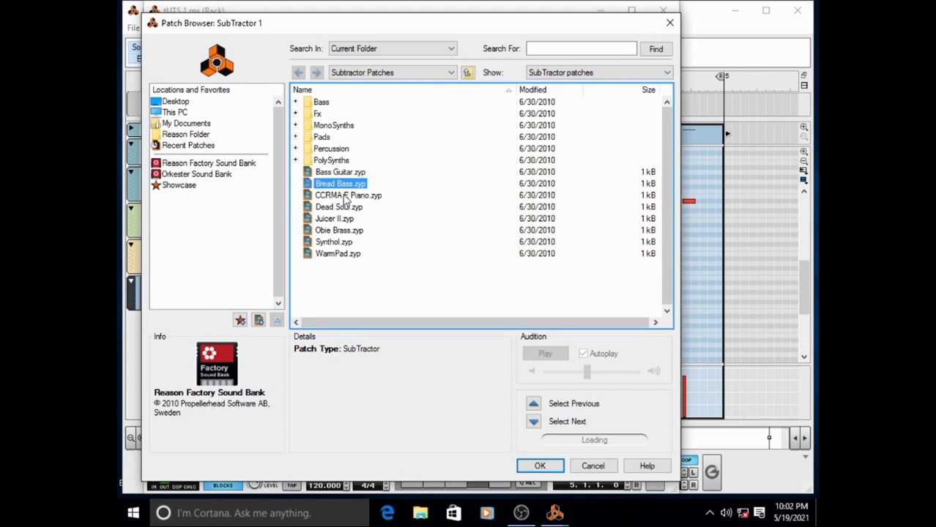
{"action": "left_click", "coordinate": [345, 196]}
{"action": "left_click", "coordinate": [335, 219]}
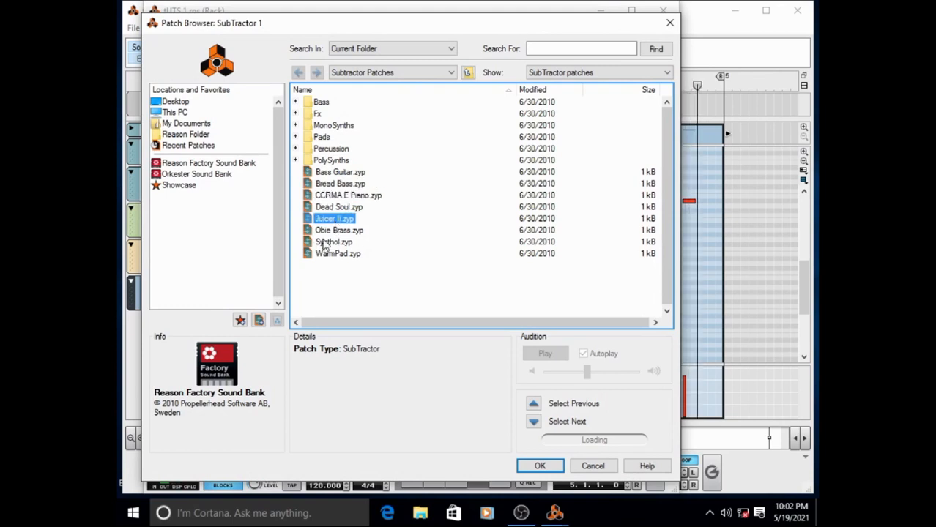
{"action": "left_click", "coordinate": [338, 231]}
{"action": "left_click", "coordinate": [342, 242]}
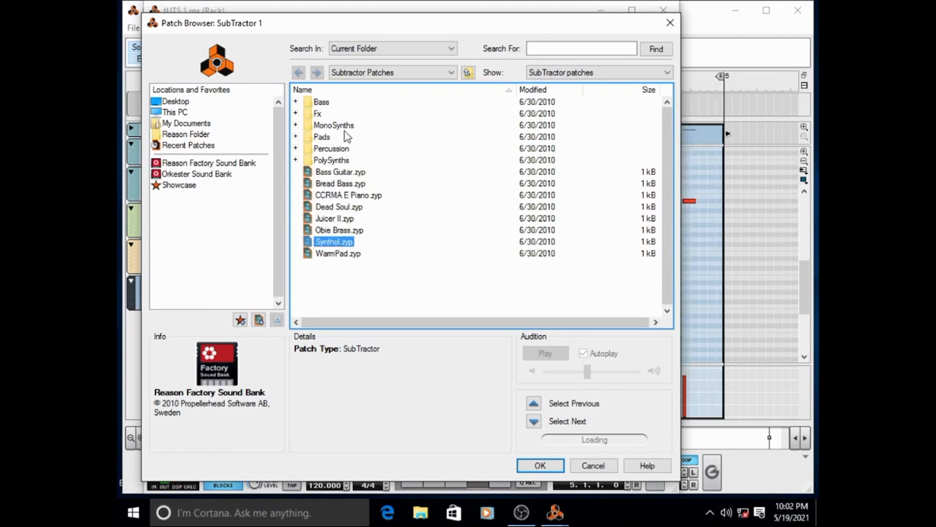
Audition patches in the SubTractor Bass folder, including 4am Bass, AcBss MW Mute and Fretless, and load Garage Bass 1
{"action": "double_click", "coordinate": [321, 103]}
{"action": "left_click", "coordinate": [331, 107]}
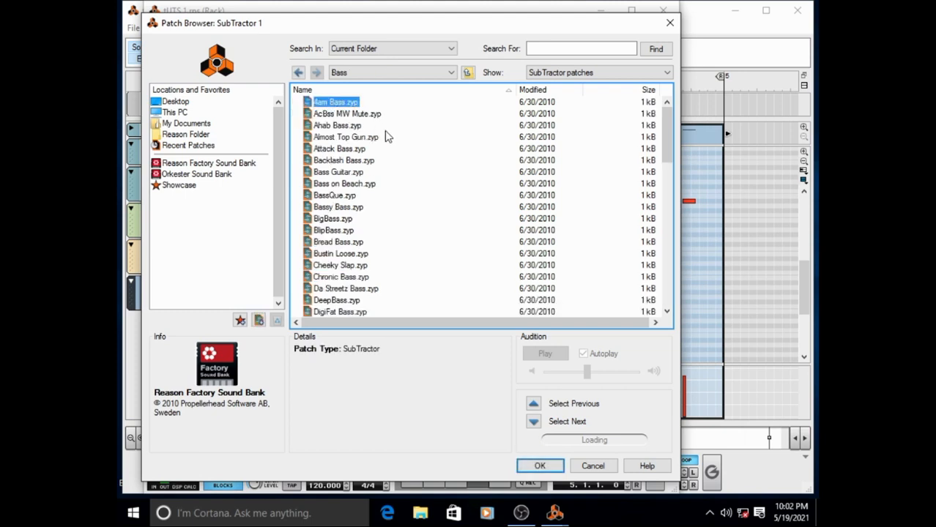
{"action": "left_click", "coordinate": [339, 117]}
{"action": "scroll", "coordinate": [355, 241], "scroll_direction": "down", "scroll_amount": 5}
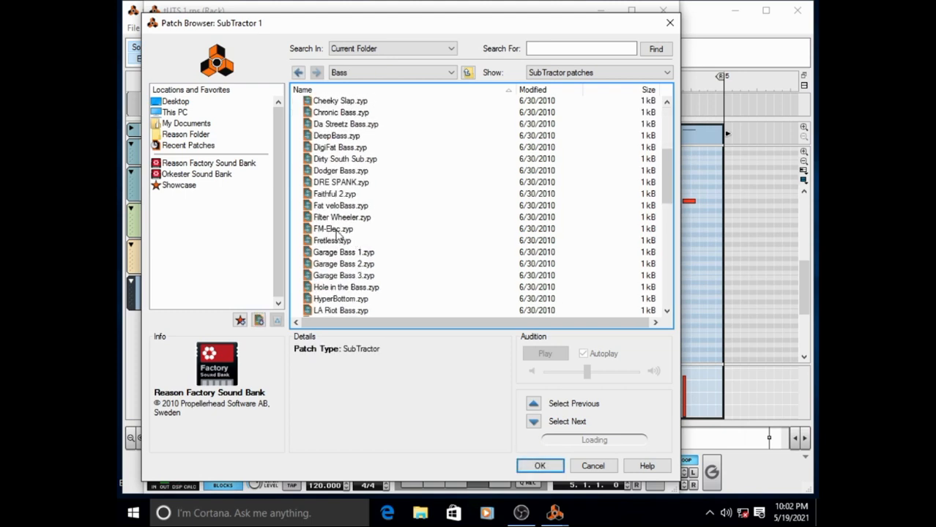
{"action": "left_click", "coordinate": [333, 243]}
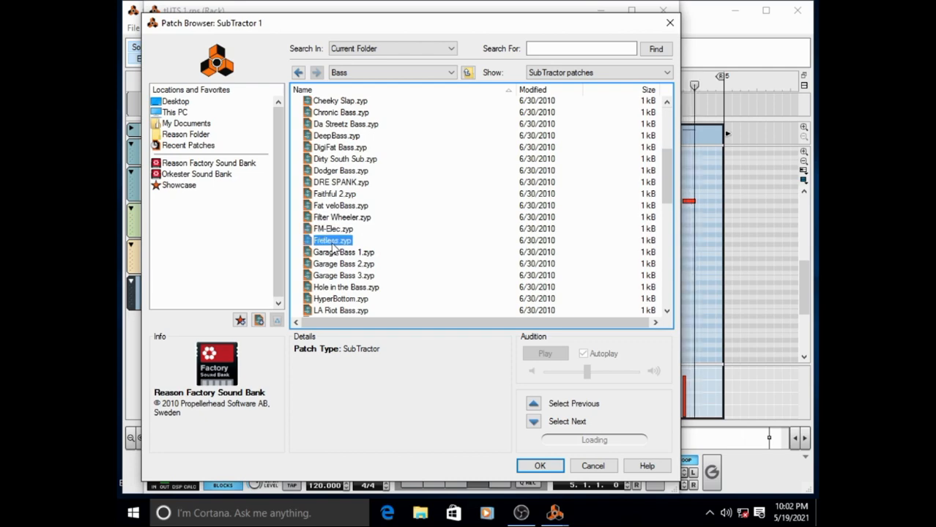
{"action": "left_click", "coordinate": [346, 253]}
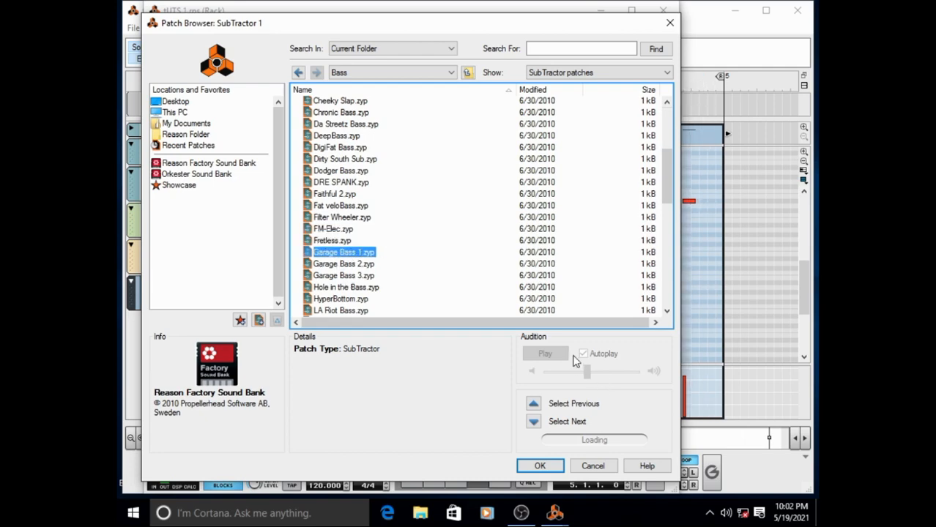
{"action": "key", "text": "Return"}
{"action": "left_click", "coordinate": [810, 221]}
{"action": "key", "text": "alt+Tab"}
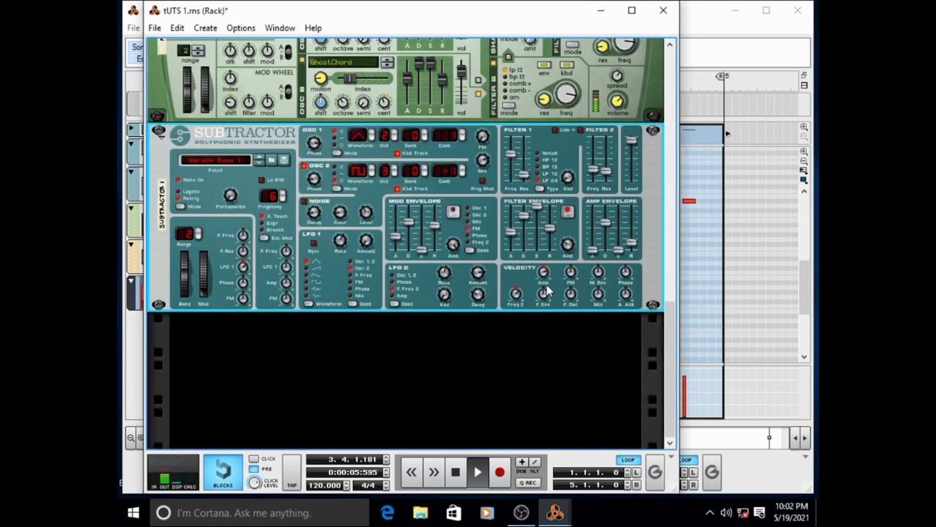
Select all notes of the SubTractor clip and transpose them by -12 semitones
{"action": "key", "text": "alt+Tab"}
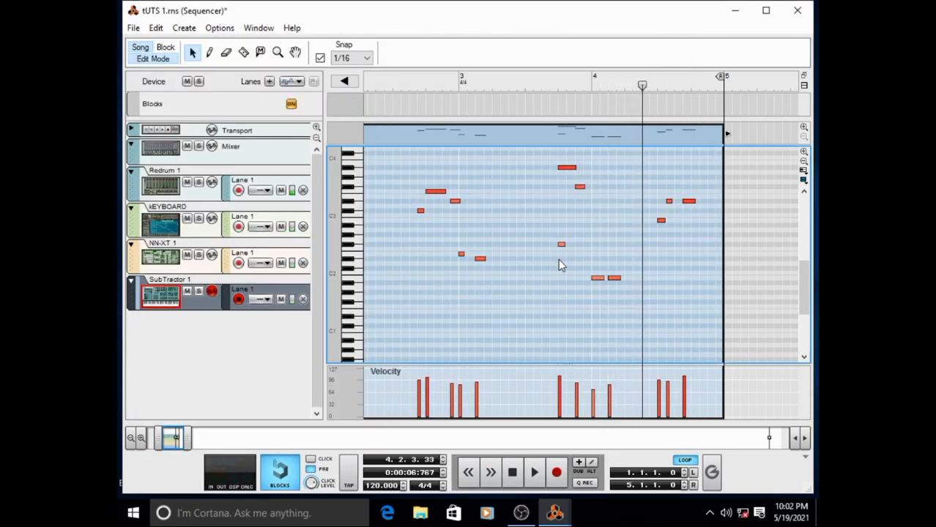
{"action": "key", "text": "ctrl+a"}
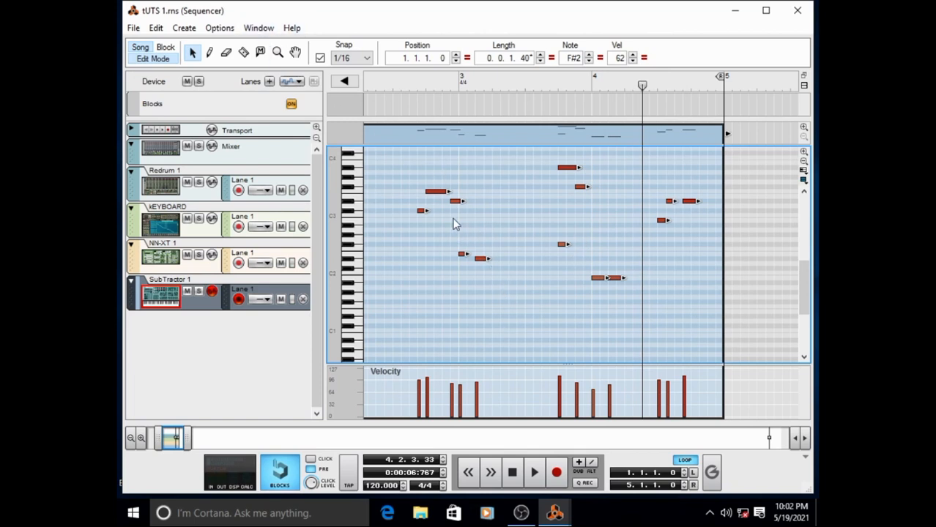
{"action": "scroll", "coordinate": [448, 216], "scroll_direction": "down", "scroll_amount": 7}
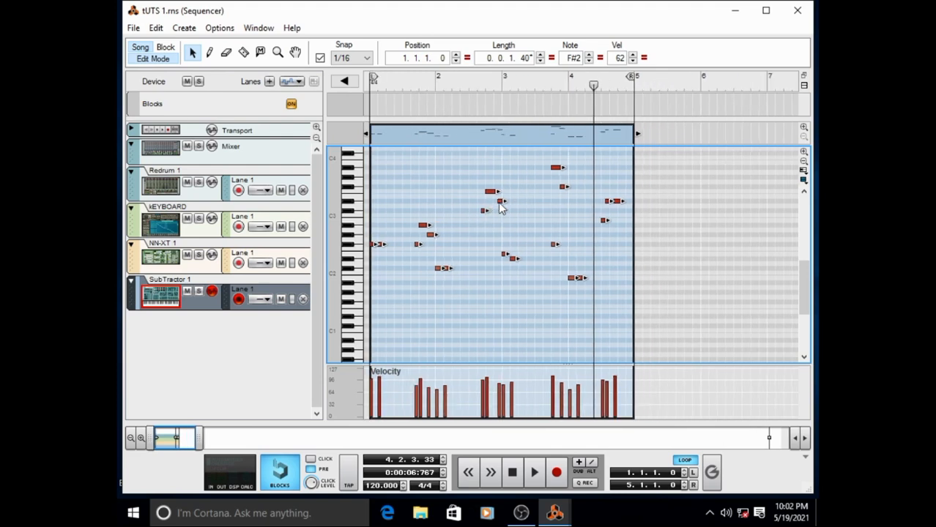
{"action": "left_click", "coordinate": [256, 29]}
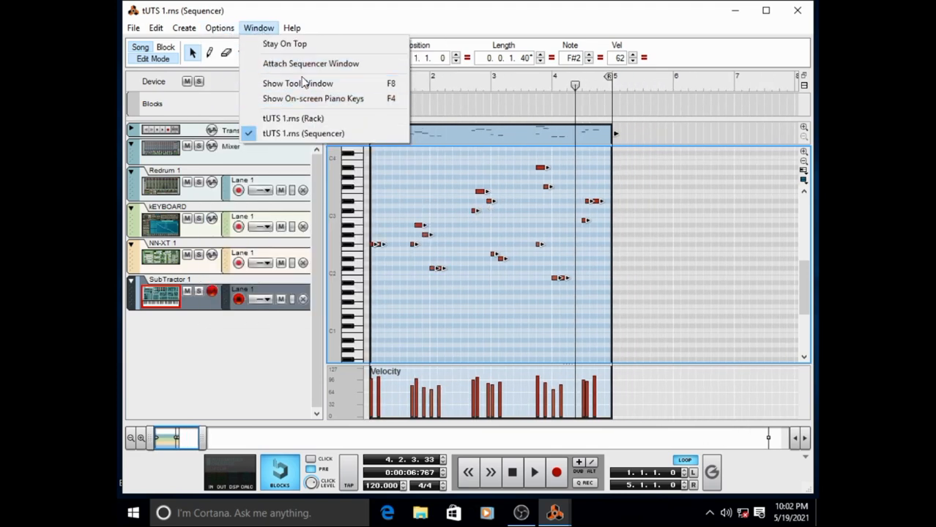
{"action": "left_click", "coordinate": [267, 82]}
{"action": "scroll", "coordinate": [741, 251], "scroll_direction": "down", "scroll_amount": 5}
{"action": "scroll", "coordinate": [741, 251], "scroll_direction": "down", "scroll_amount": 3}
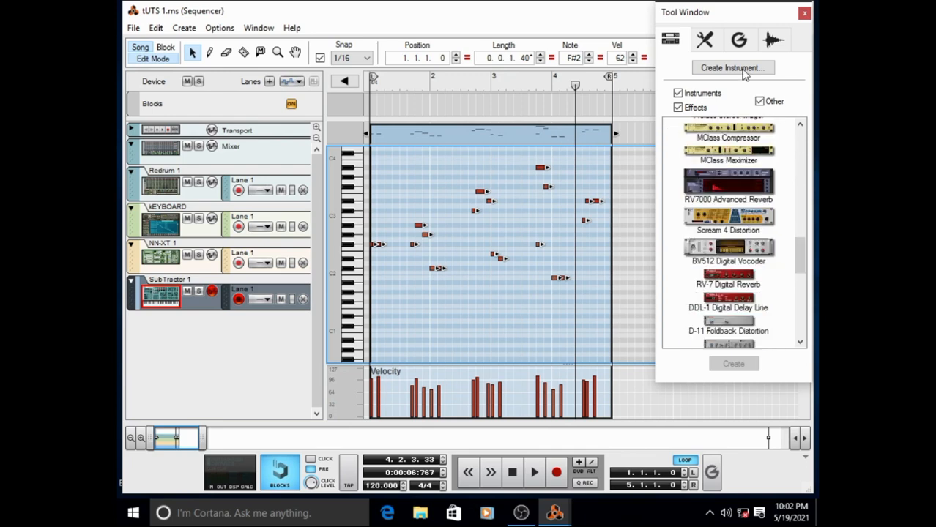
{"action": "left_click", "coordinate": [705, 41]}
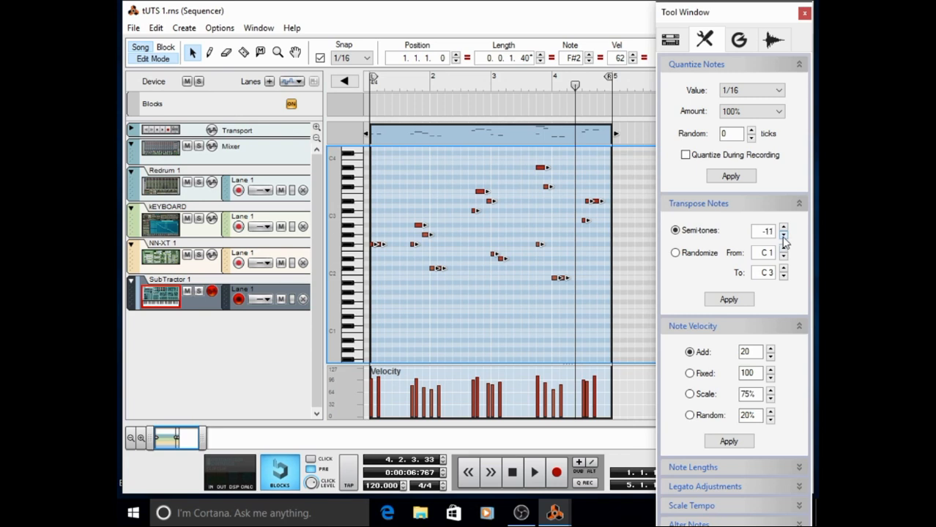
{"action": "left_click", "coordinate": [783, 236]}
{"action": "left_click", "coordinate": [729, 299]}
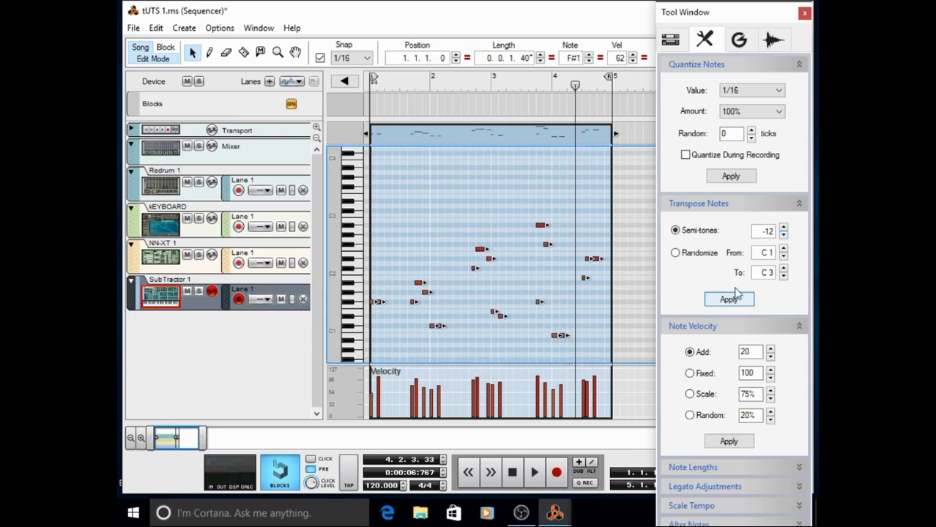
Play the loop from bar 1 to listen to the transposed bass, closing the Tool Window and checking the clip's lower notes
{"action": "left_click", "coordinate": [372, 86]}
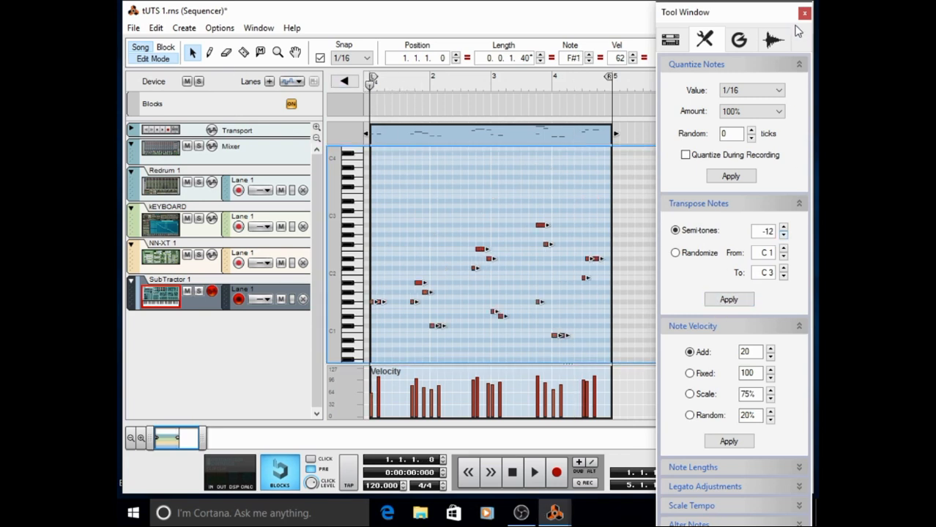
{"action": "key", "text": "space"}
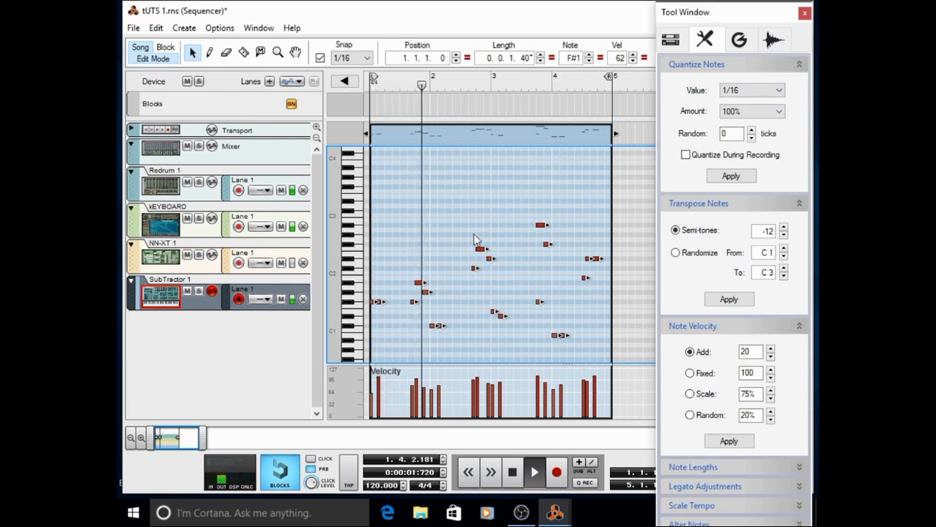
{"action": "left_click", "coordinate": [804, 12]}
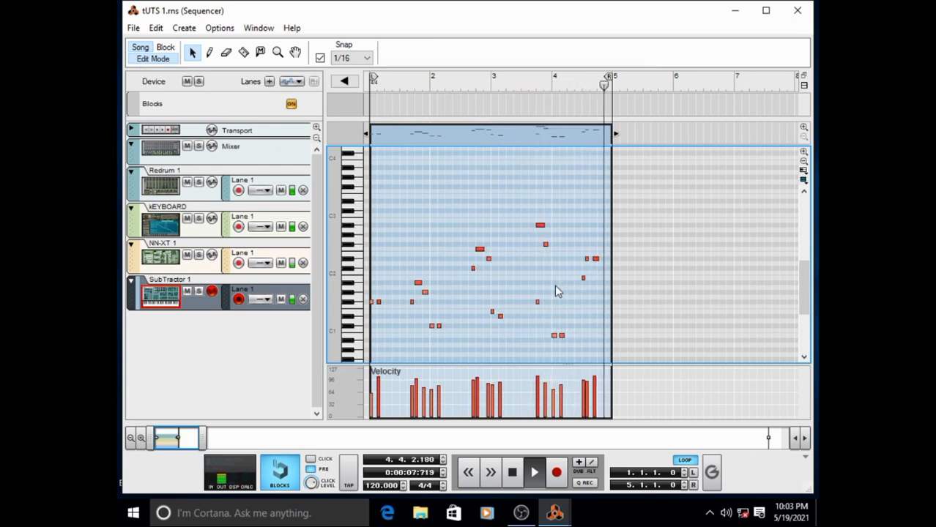
{"action": "scroll", "coordinate": [542, 286], "scroll_direction": "down", "scroll_amount": 3}
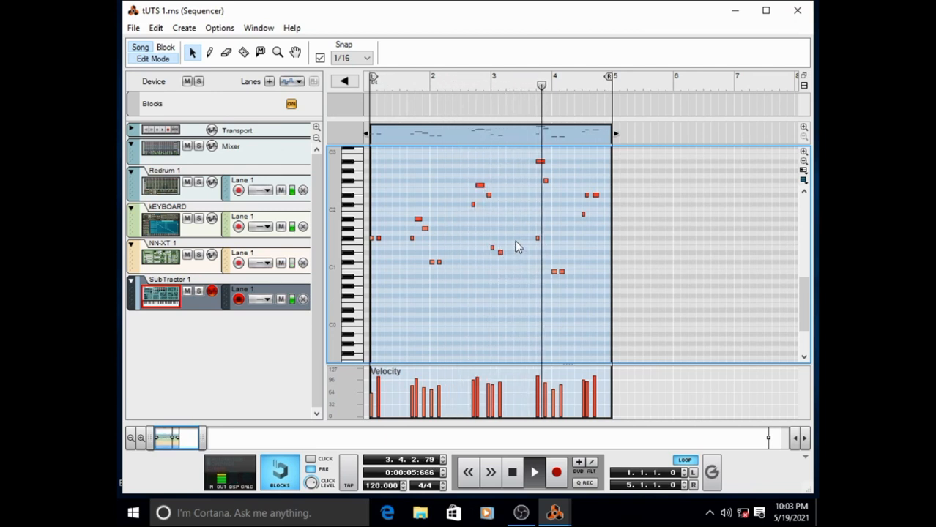
{"action": "left_click", "coordinate": [228, 341]}
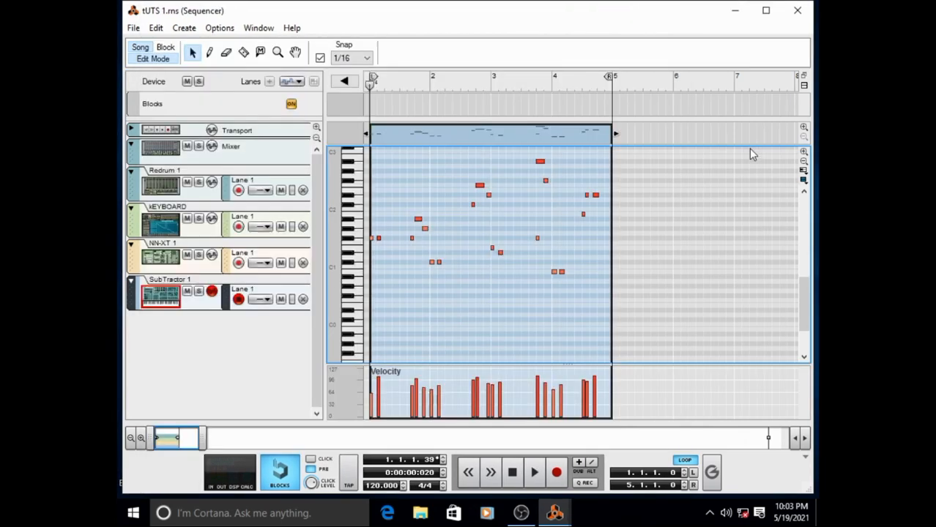
Return to the song arrangement and copy all clips of the four instrument tracks from bars 1–4 to bar 5
{"action": "left_click", "coordinate": [134, 48]}
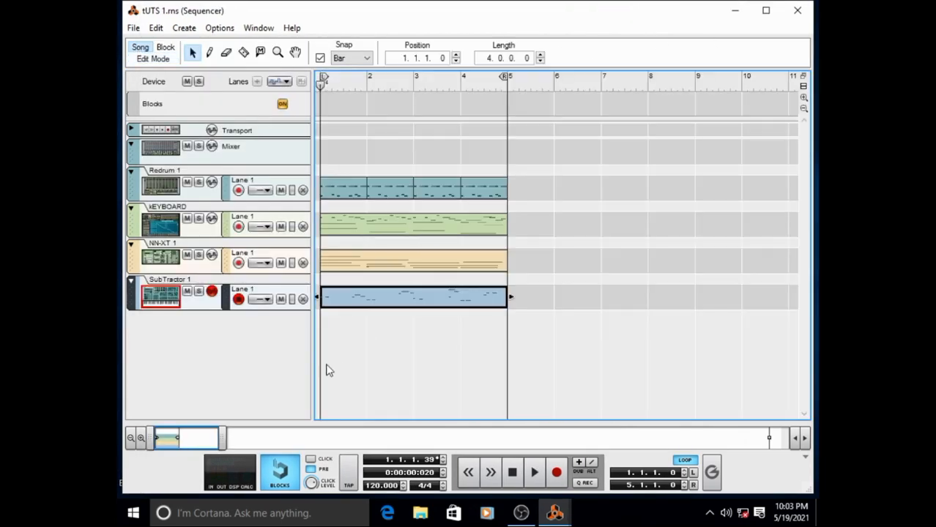
{"action": "left_click", "coordinate": [265, 349]}
{"action": "left_click_drag", "start_coordinate": [564, 167], "coordinate": [269, 324]}
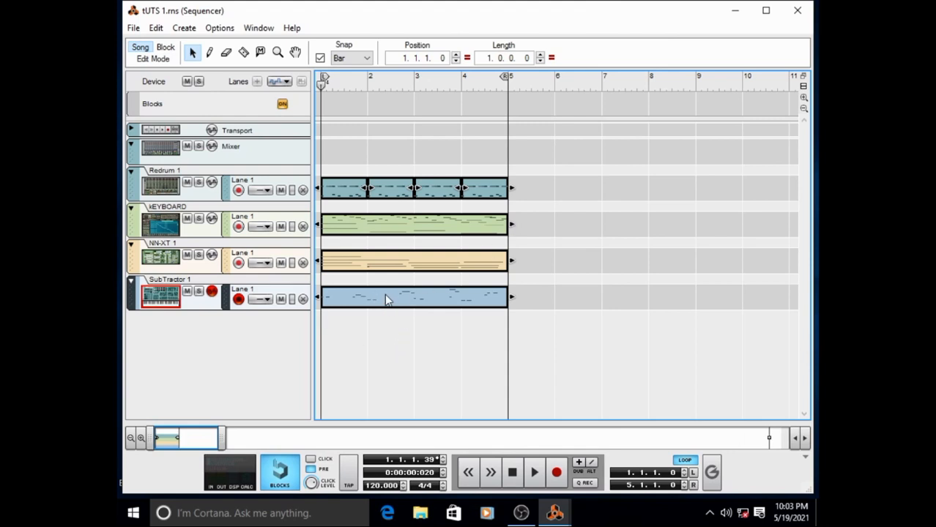
{"action": "left_click_drag", "start_coordinate": [382, 257], "coordinate": [568, 257]}
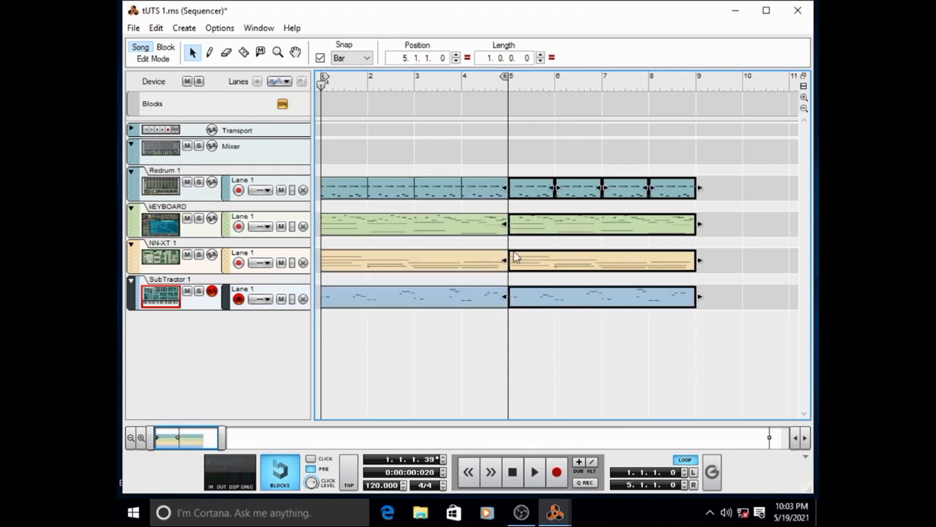
Examine the mixer channels and the instrument devices throughout the rack, from Redrum to SubTractor
{"action": "key", "text": "alt+Tab"}
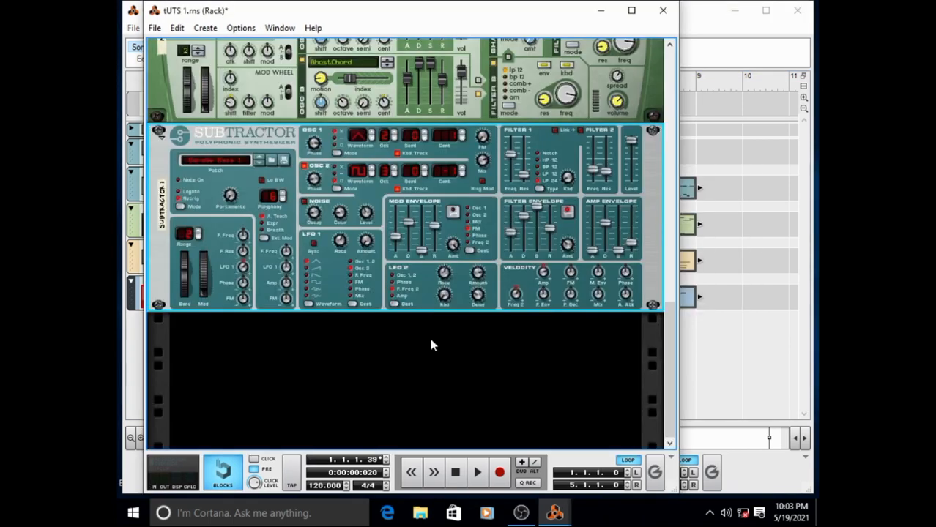
{"action": "scroll", "coordinate": [420, 320], "scroll_direction": "up", "scroll_amount": 10}
{"action": "scroll", "coordinate": [337, 275], "scroll_direction": "up", "scroll_amount": 3}
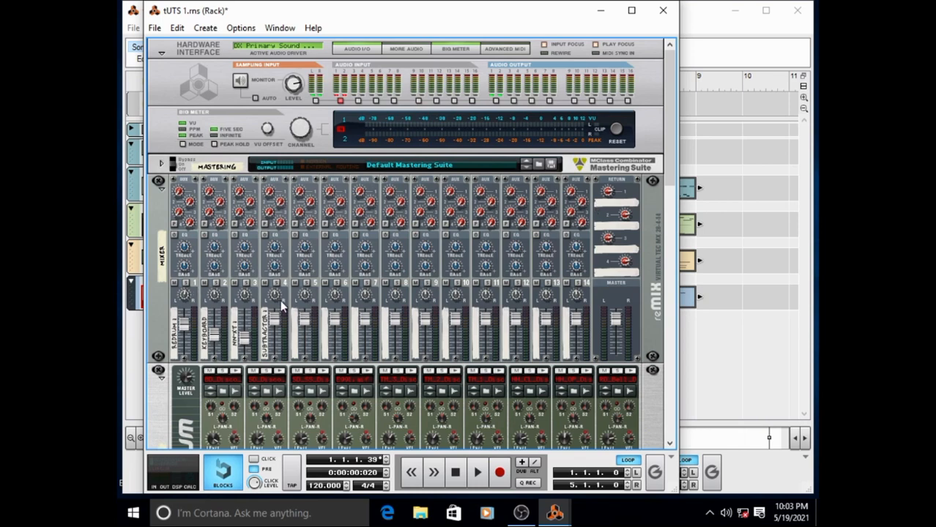
{"action": "mouse_move", "coordinate": [282, 306]}
{"action": "scroll", "coordinate": [235, 302], "scroll_direction": "down", "scroll_amount": 1}
{"action": "scroll", "coordinate": [254, 235], "scroll_direction": "up", "scroll_amount": 1}
{"action": "mouse_move", "coordinate": [252, 234]}
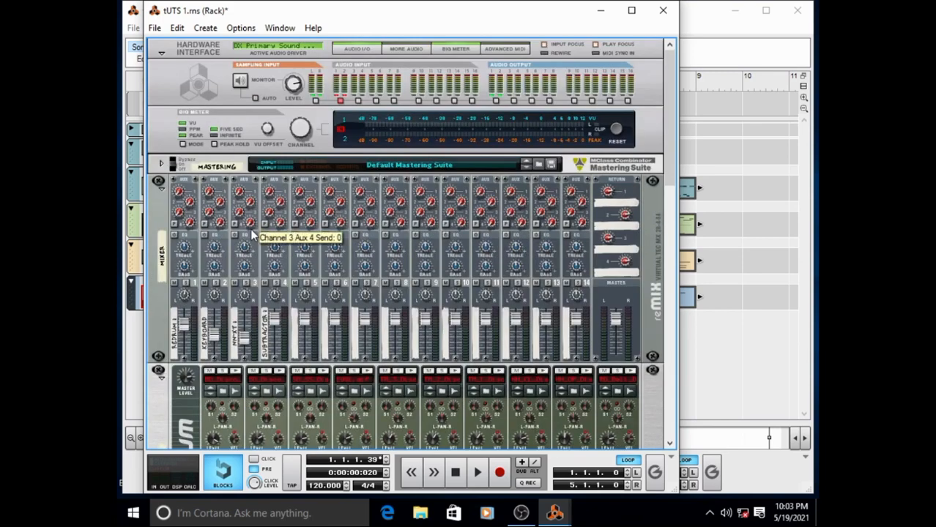
{"action": "scroll", "coordinate": [247, 253], "scroll_direction": "down", "scroll_amount": 8}
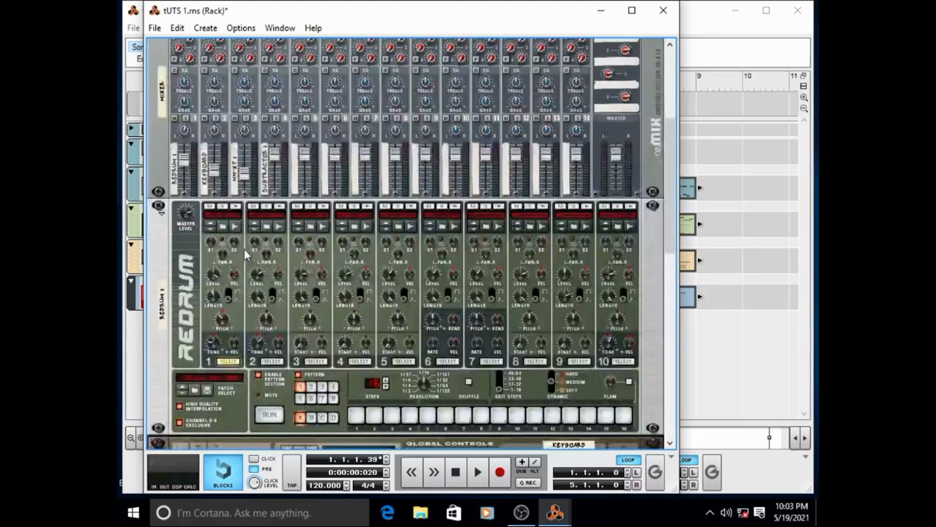
{"action": "scroll", "coordinate": [324, 247], "scroll_direction": "down", "scroll_amount": 3}
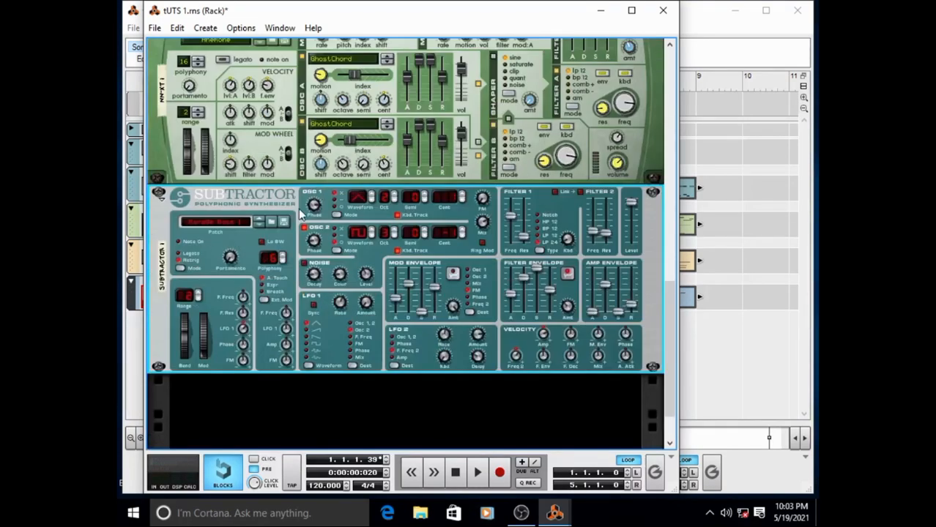
{"action": "scroll", "coordinate": [237, 137], "scroll_direction": "up", "scroll_amount": 5}
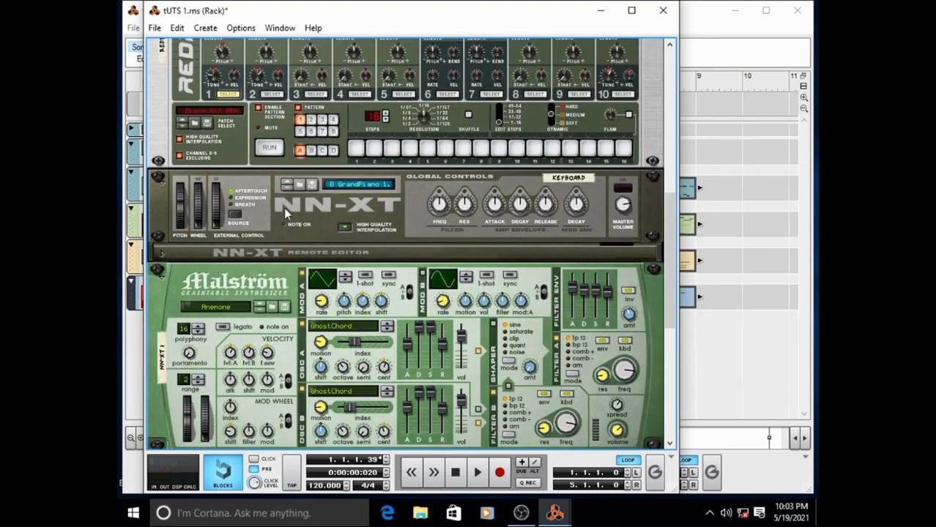
{"action": "scroll", "coordinate": [256, 183], "scroll_direction": "up", "scroll_amount": 5}
{"action": "scroll", "coordinate": [225, 149], "scroll_direction": "down", "scroll_amount": 1}
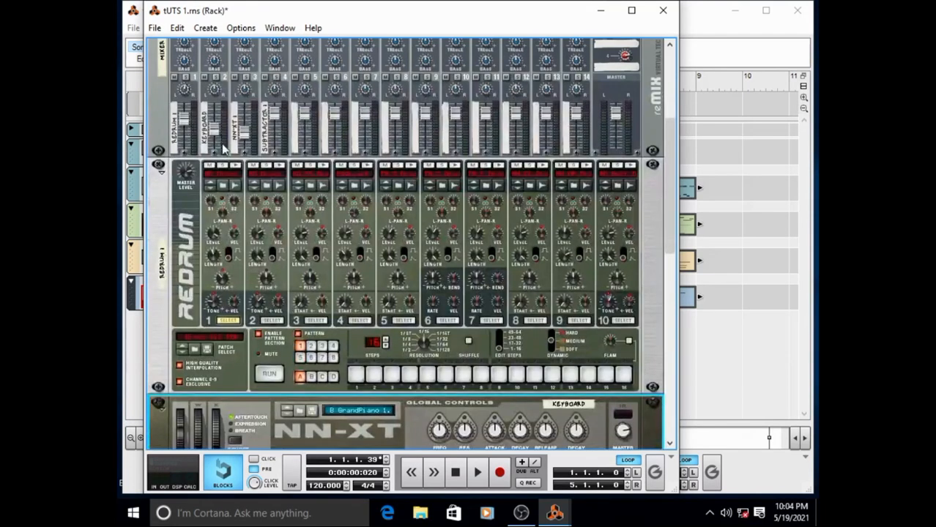
Solo the keyboard channel on the mixer, play the loop briefly, and select the keyboard's NN-XT device
{"action": "scroll", "coordinate": [217, 129], "scroll_direction": "up", "scroll_amount": 1}
{"action": "key", "text": "space"}
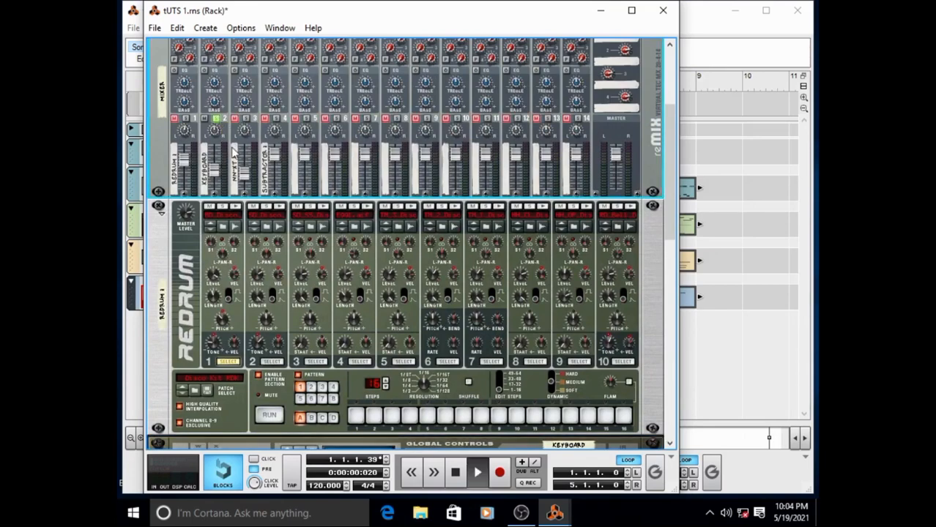
{"action": "scroll", "coordinate": [311, 248], "scroll_direction": "down", "scroll_amount": 5}
{"action": "scroll", "coordinate": [311, 248], "scroll_direction": "down", "scroll_amount": 4}
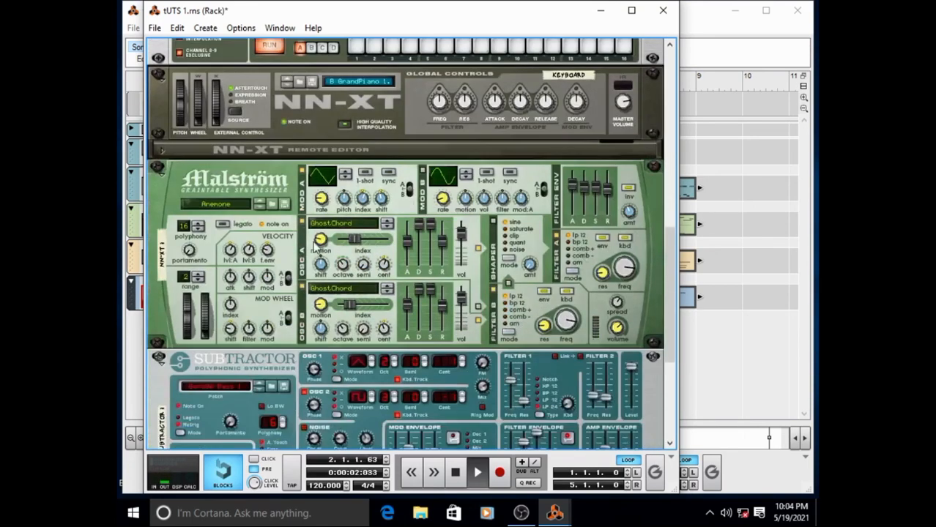
{"action": "scroll", "coordinate": [309, 122], "scroll_direction": "up", "scroll_amount": 1}
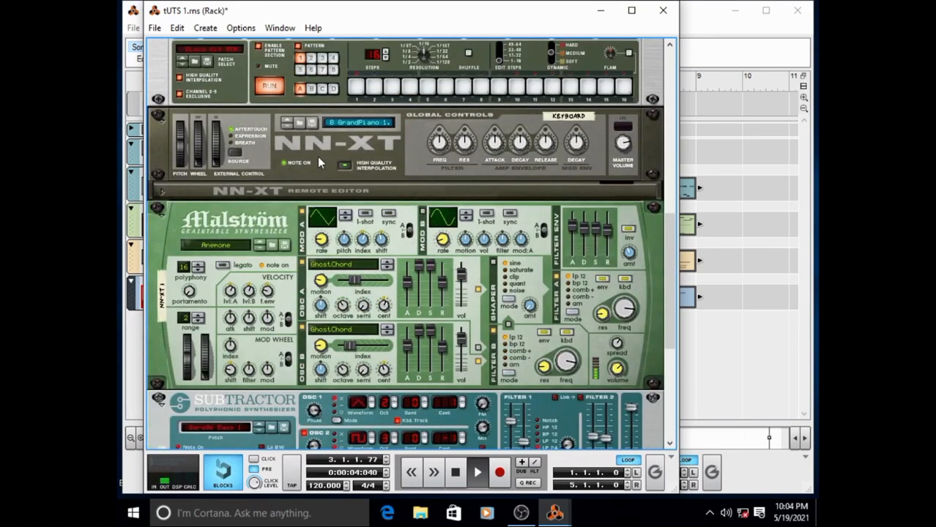
{"action": "left_click", "coordinate": [316, 156]}
{"action": "key", "text": "space"}
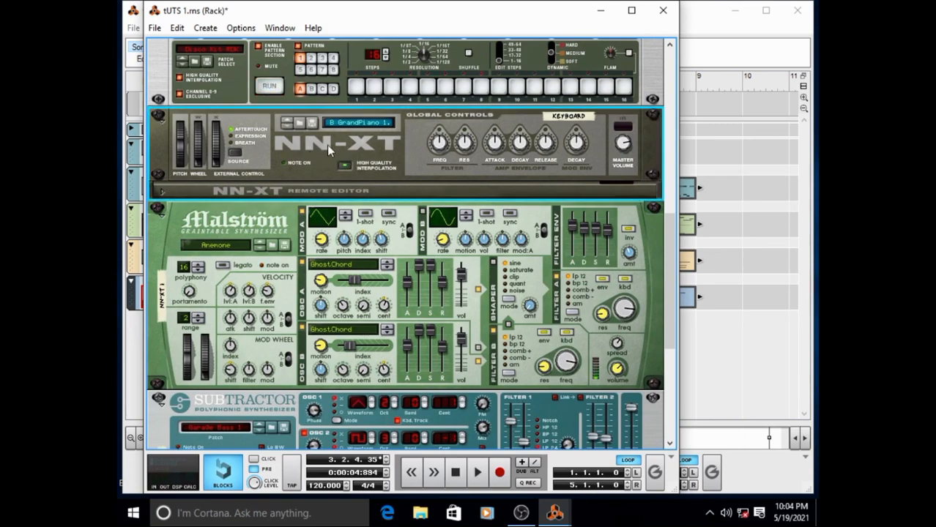
Add an RV-7 Digital Reverb to the keyboard's NN-XT and reselect the NN-XT
{"action": "right_click", "coordinate": [269, 154]}
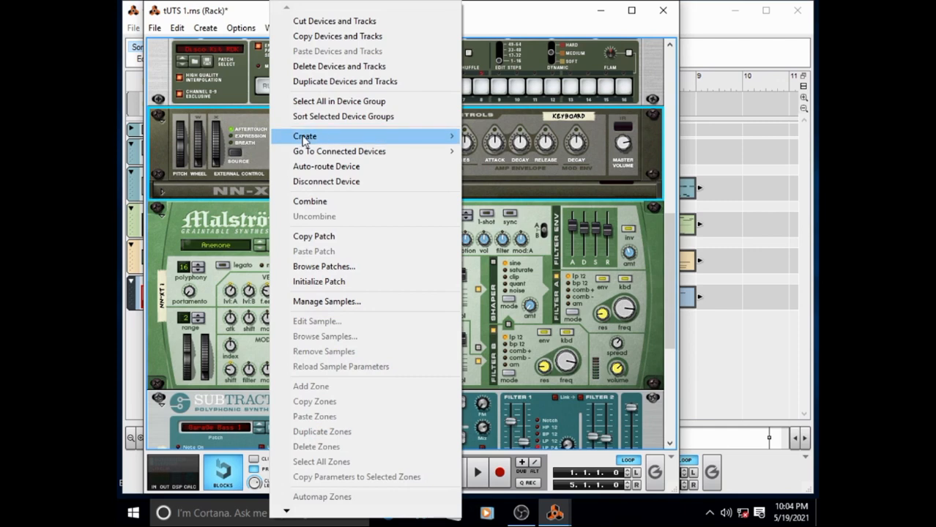
{"action": "mouse_move", "coordinate": [303, 138]}
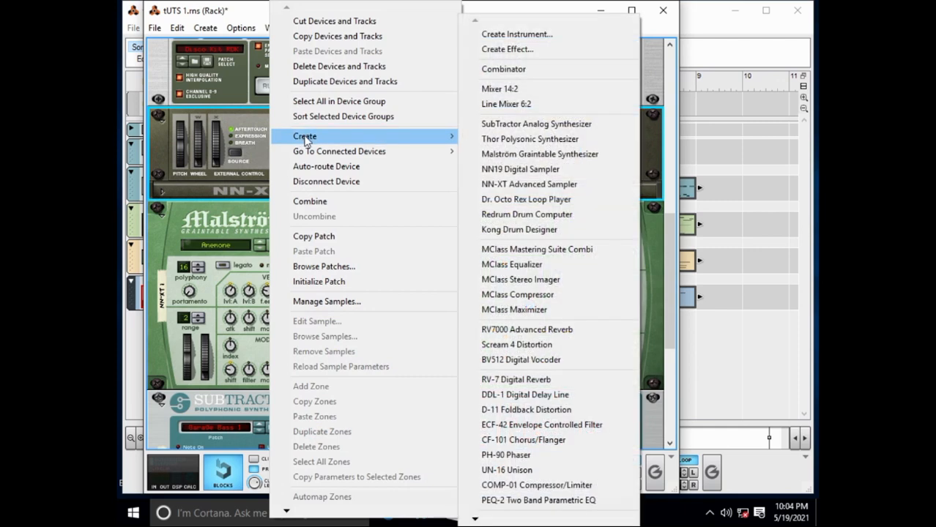
{"action": "left_click", "coordinate": [558, 380]}
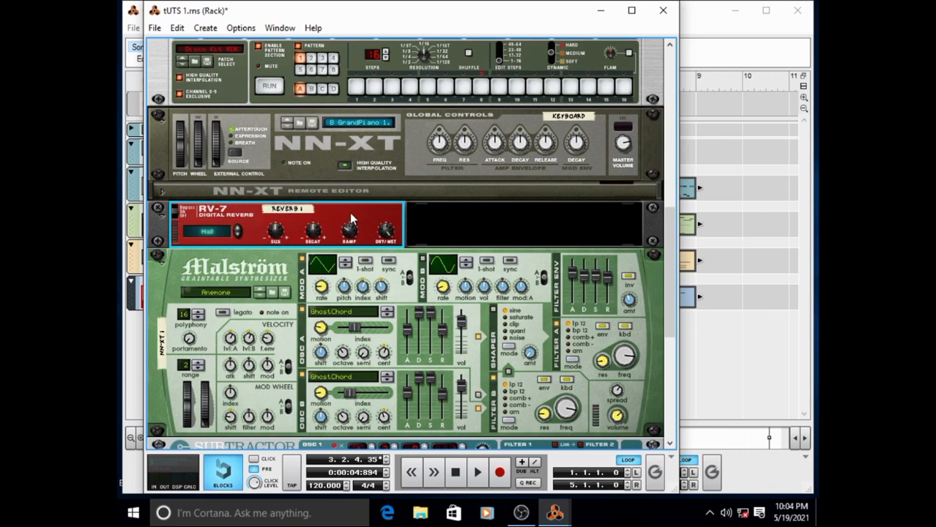
{"action": "left_click", "coordinate": [282, 164]}
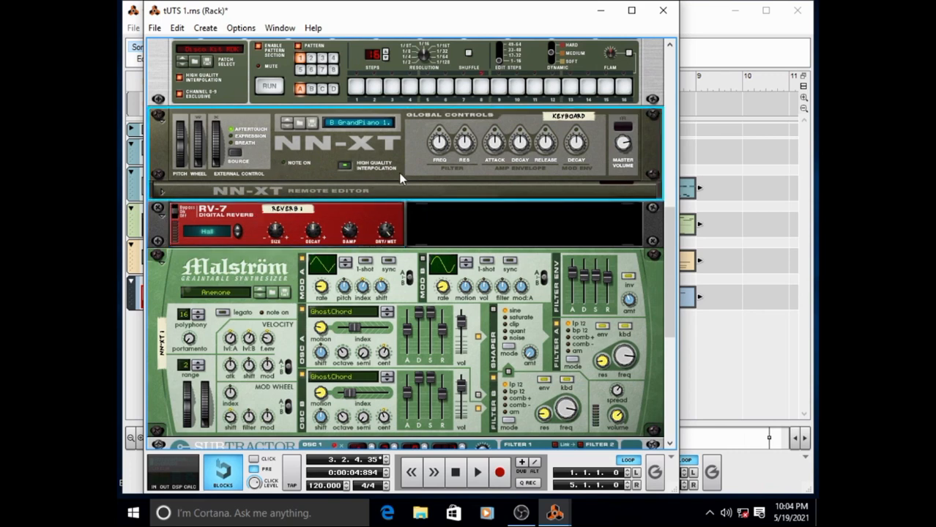
Audition the keyboard loop and lower the RV-7 reverb's Dry/Wet to 32
{"action": "key", "text": "space"}
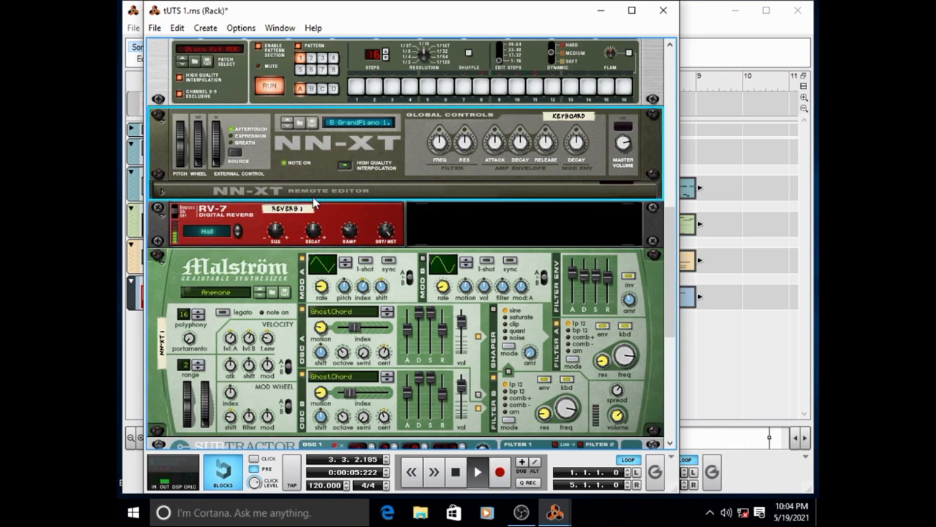
{"action": "key", "text": "space"}
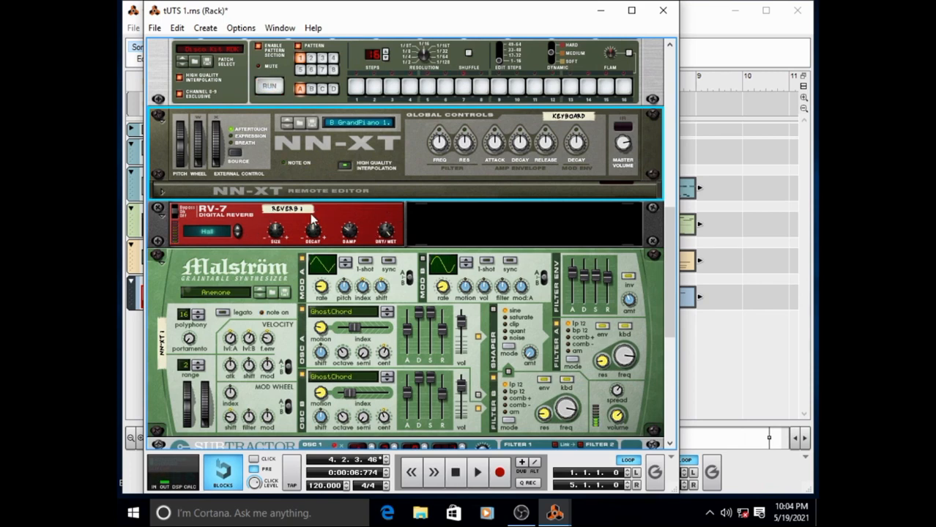
{"action": "left_click", "coordinate": [386, 240]}
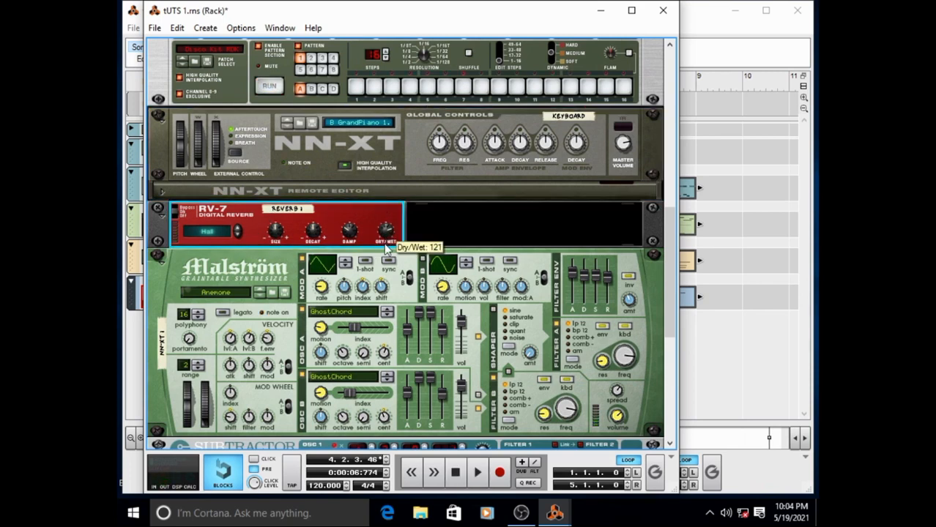
{"action": "key", "text": "space"}
{"action": "mouse_move", "coordinate": [382, 239]}
{"action": "left_mouse_down"}
{"action": "mouse_move", "coordinate": [386, 247]}
{"action": "mouse_move", "coordinate": [385, 236]}
{"action": "left_mouse_up"}
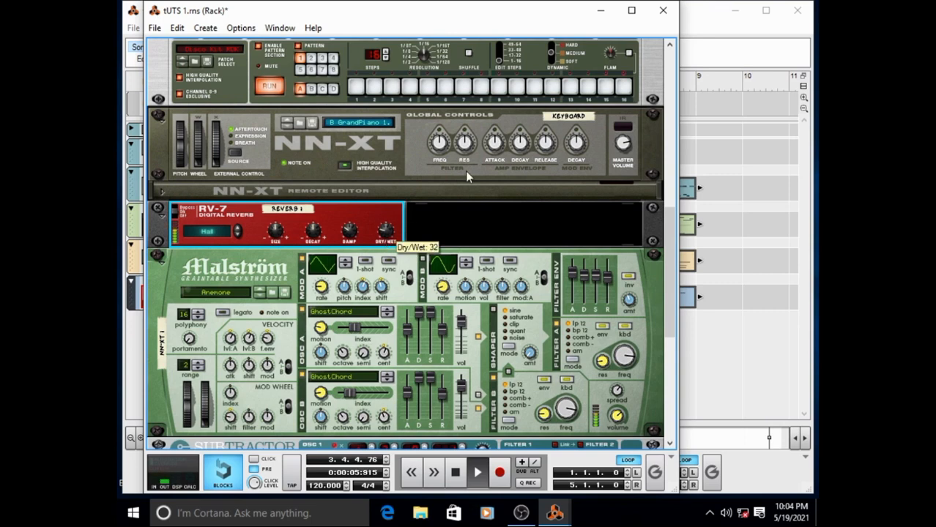
Set the keyboard NN-XT's amp envelope release to 10 and the RV-7 reverb's Dry/Wet to 26 while auditioning the loop
{"action": "left_click", "coordinate": [546, 143]}
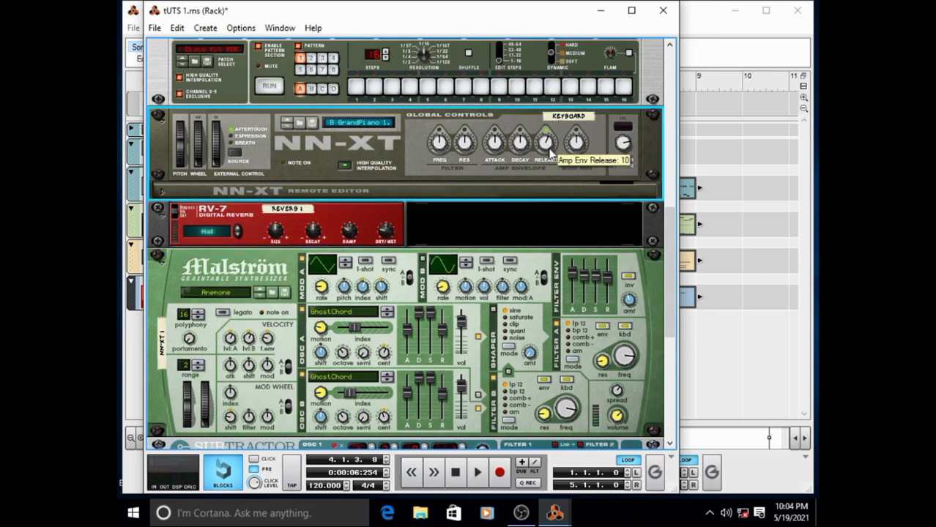
{"action": "key", "text": "space"}
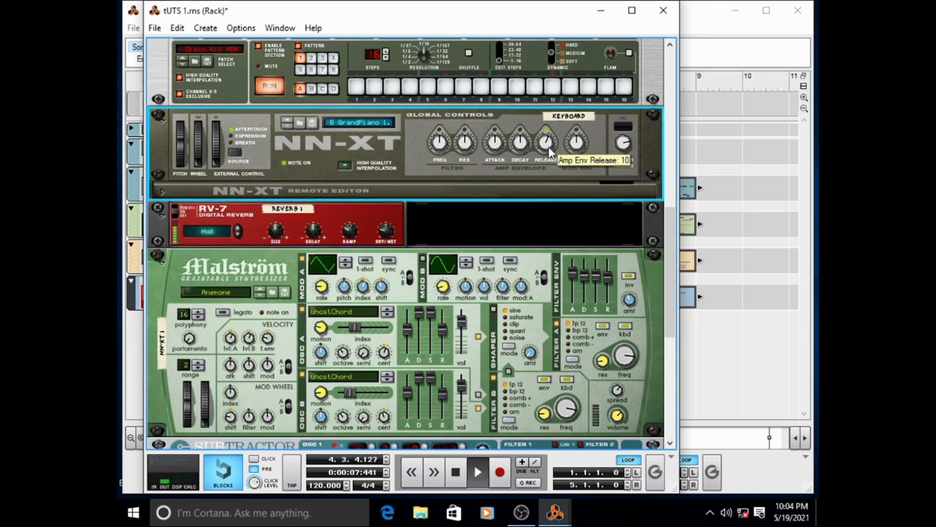
{"action": "left_click", "coordinate": [390, 235]}
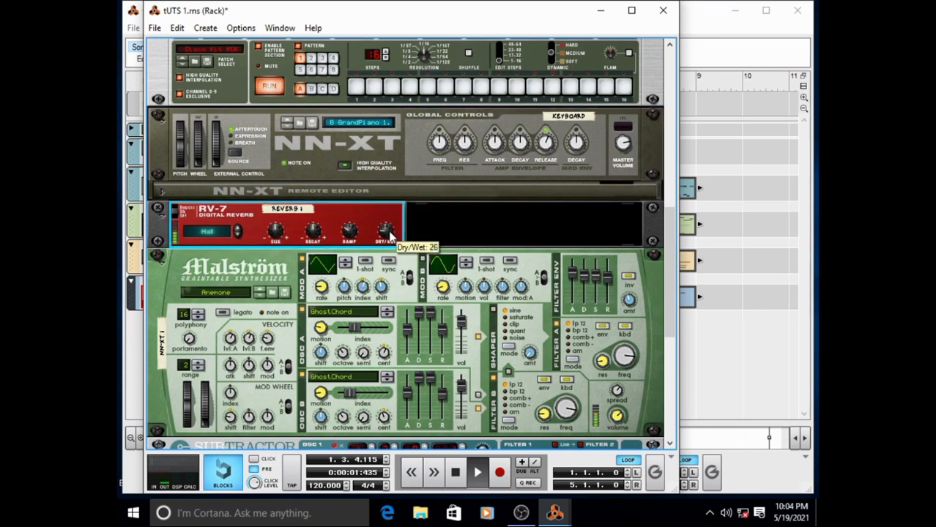
{"action": "key", "text": "space"}
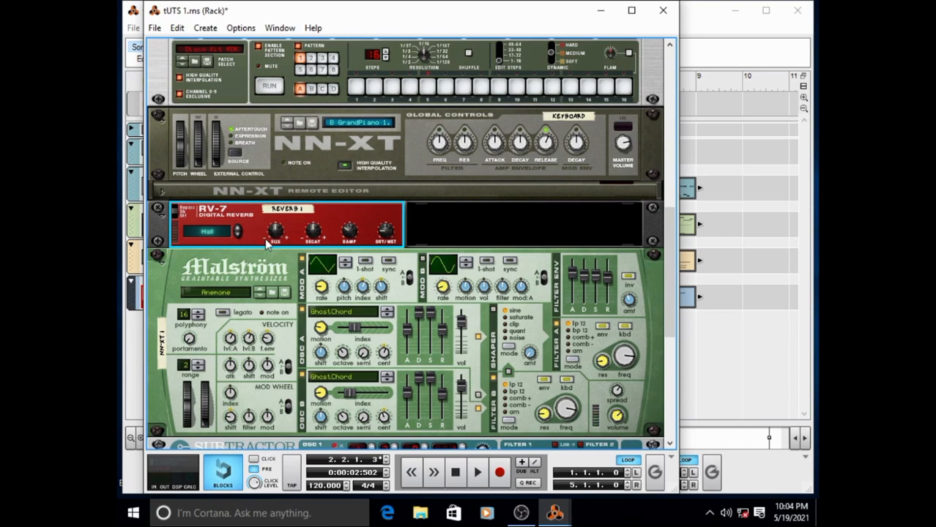
Save the song and add an RV7000 Advanced Reverb to the main mixer as a send effect
{"action": "key", "text": "ctrl+s"}
{"action": "scroll", "coordinate": [348, 231], "scroll_direction": "up", "scroll_amount": 10}
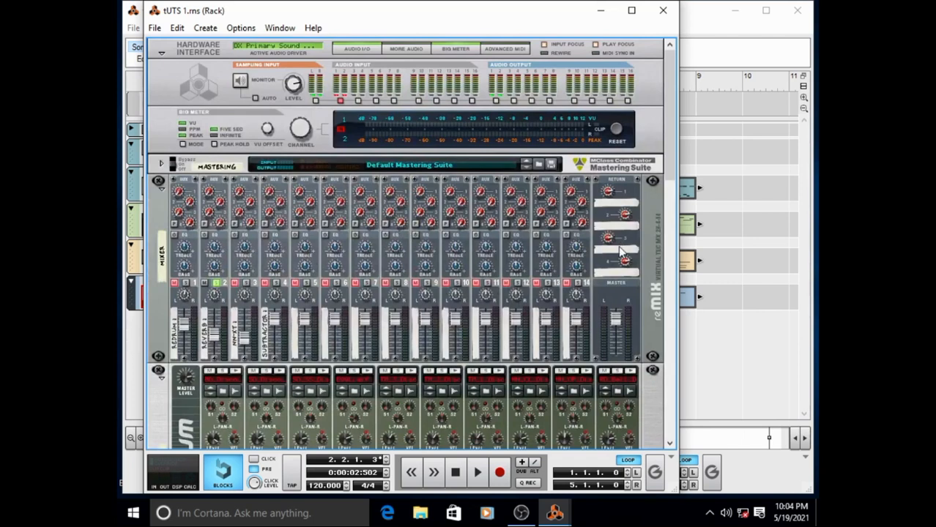
{"action": "right_click", "coordinate": [163, 217]}
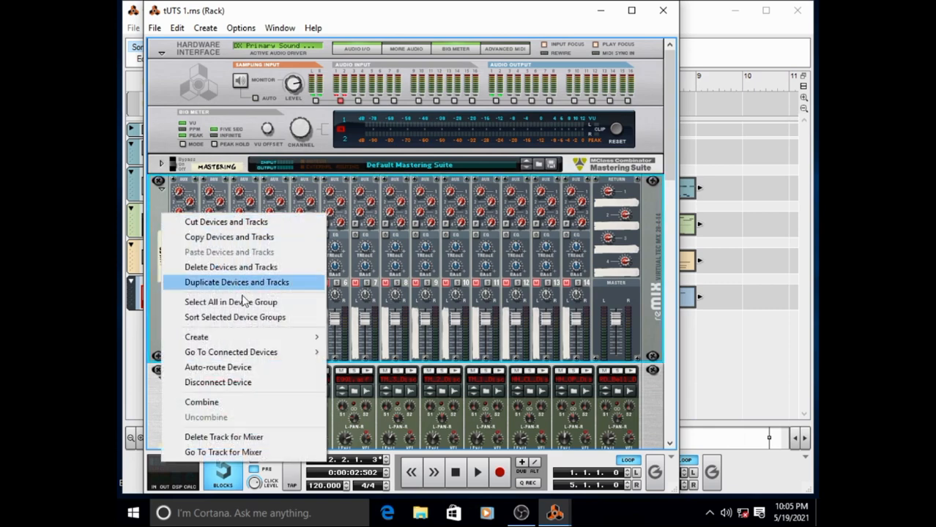
{"action": "mouse_move", "coordinate": [281, 339]}
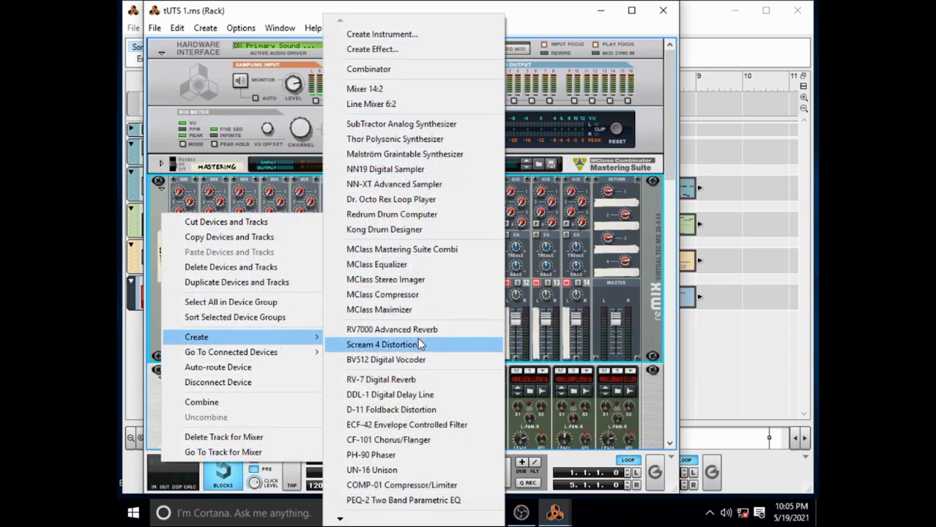
{"action": "left_click", "coordinate": [424, 330]}
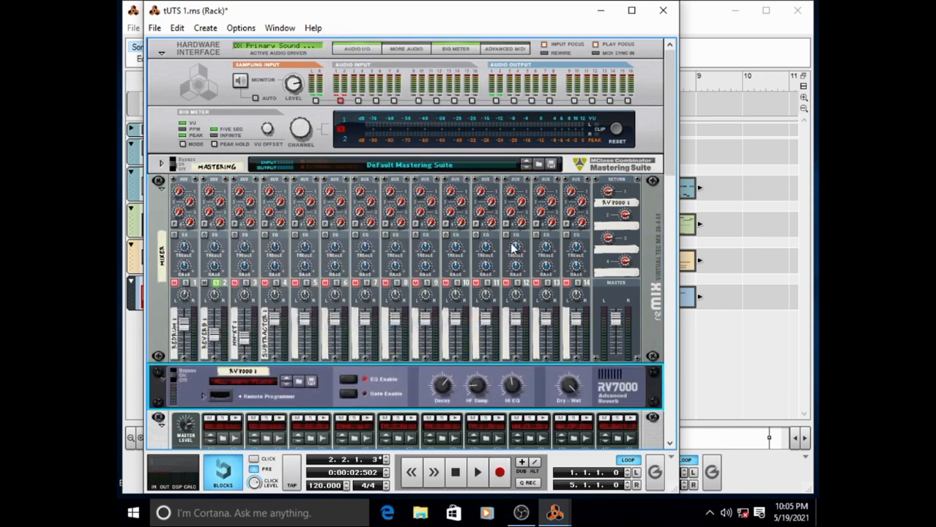
Solo the Redrum channel in place of the keyboard channel and raise its Aux 1 send during playback
{"action": "scroll", "coordinate": [621, 187], "scroll_direction": "down", "scroll_amount": 3}
{"action": "scroll", "coordinate": [621, 187], "scroll_direction": "up", "scroll_amount": 1}
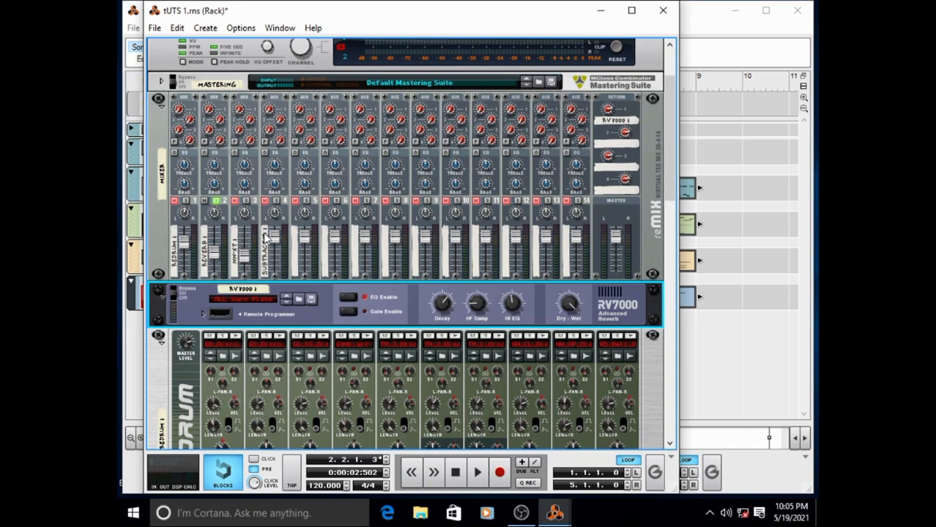
{"action": "left_click", "coordinate": [216, 200]}
{"action": "left_click", "coordinate": [186, 200]}
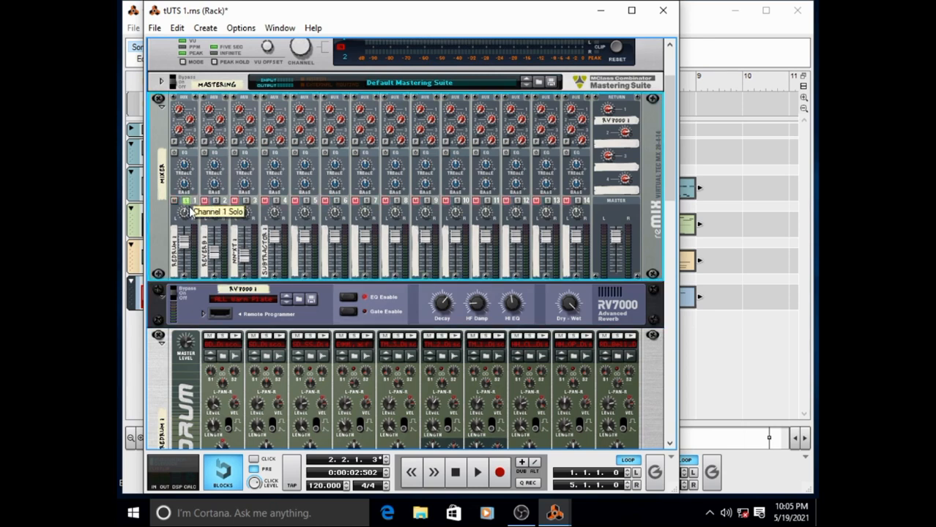
{"action": "key", "text": "space"}
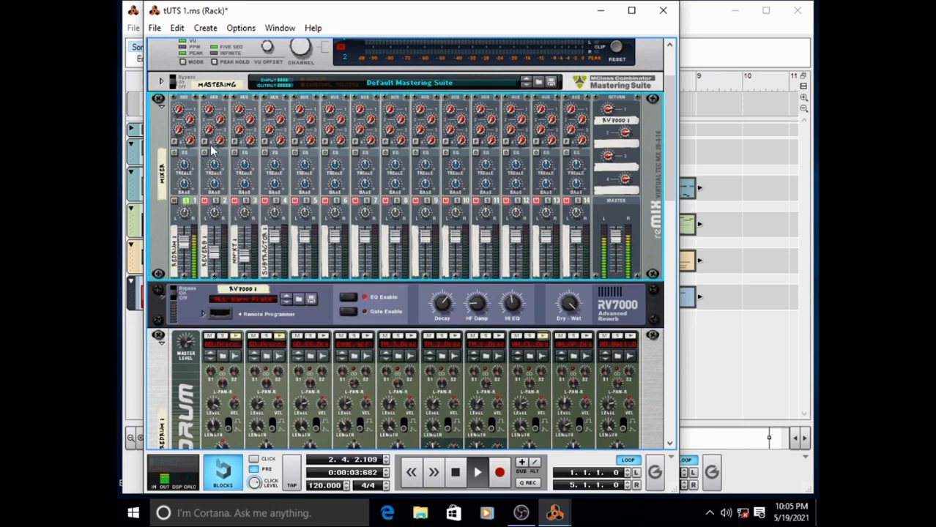
{"action": "mouse_move", "coordinate": [178, 107]}
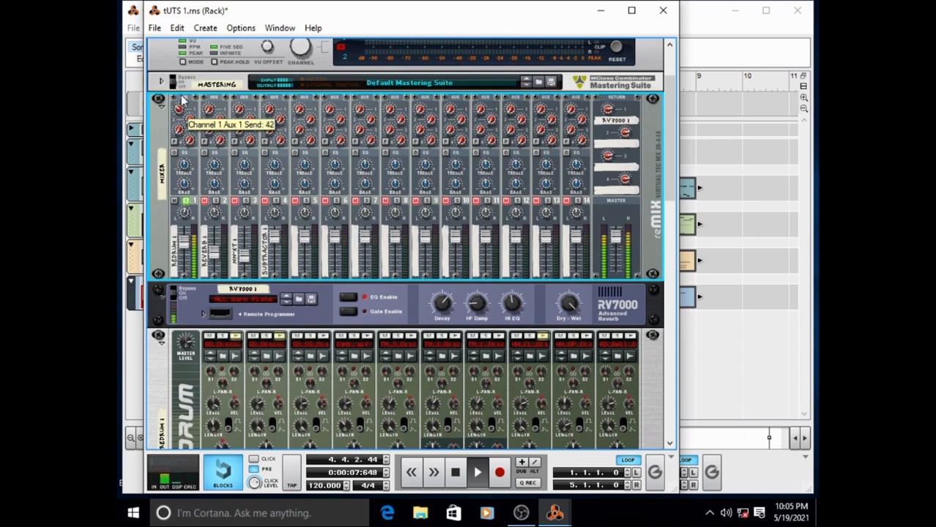
{"action": "left_click_drag", "start_coordinate": [182, 98], "coordinate": [182, 104]}
{"action": "key", "text": "space"}
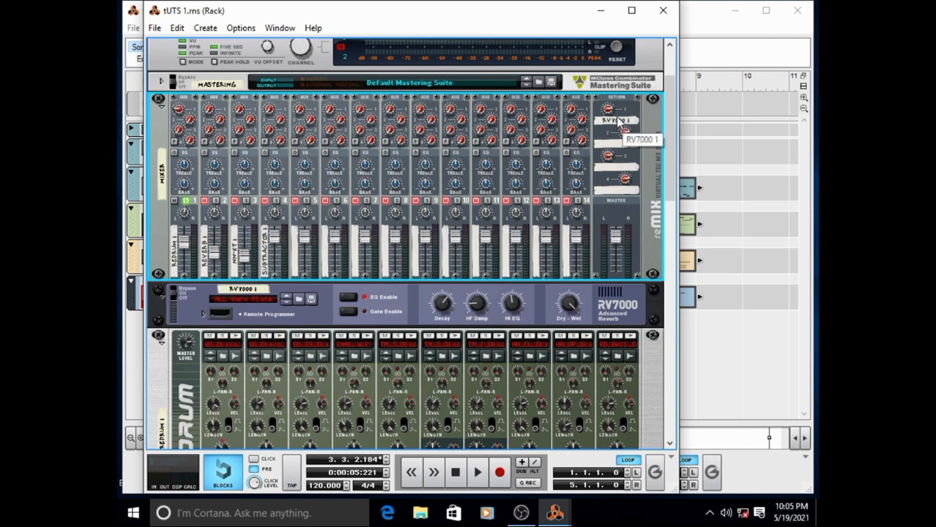
Set channel 3's level to 36 during playback with channels 2 and 3 soloed alongside Redrum, and save the song from the sequencer
{"action": "left_click", "coordinate": [403, 298]}
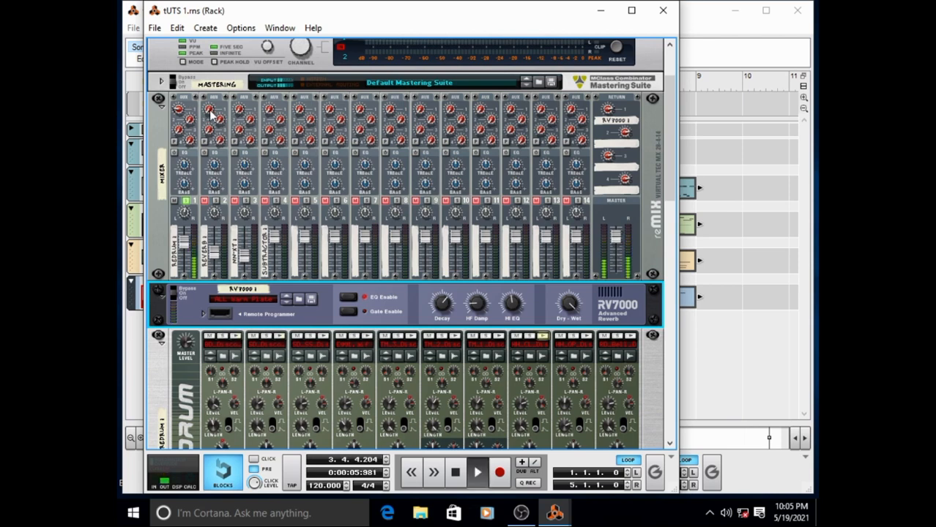
{"action": "left_click", "coordinate": [272, 116]}
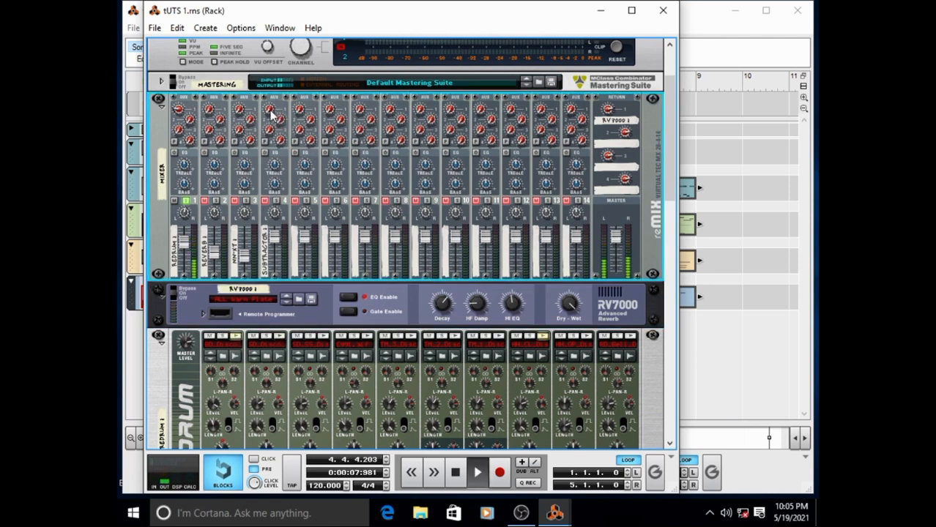
{"action": "left_click", "coordinate": [246, 201]}
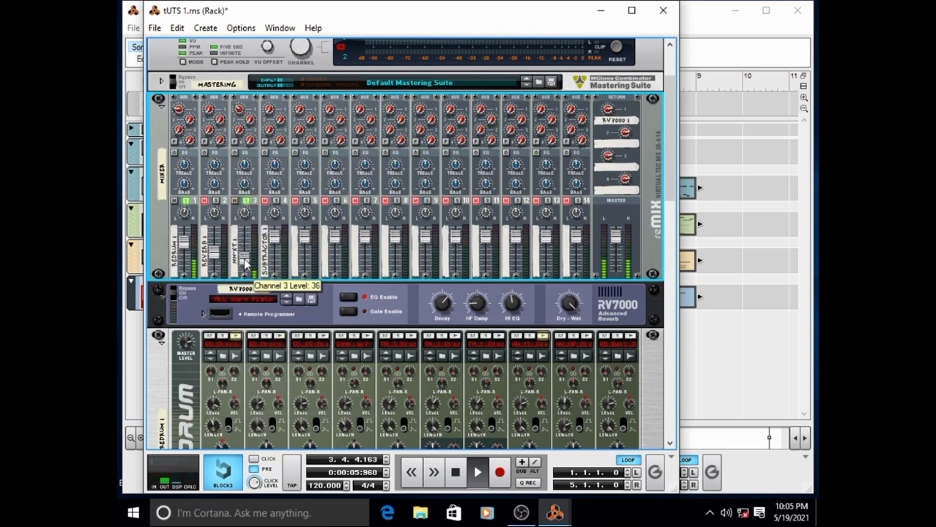
{"action": "left_click", "coordinate": [216, 201]}
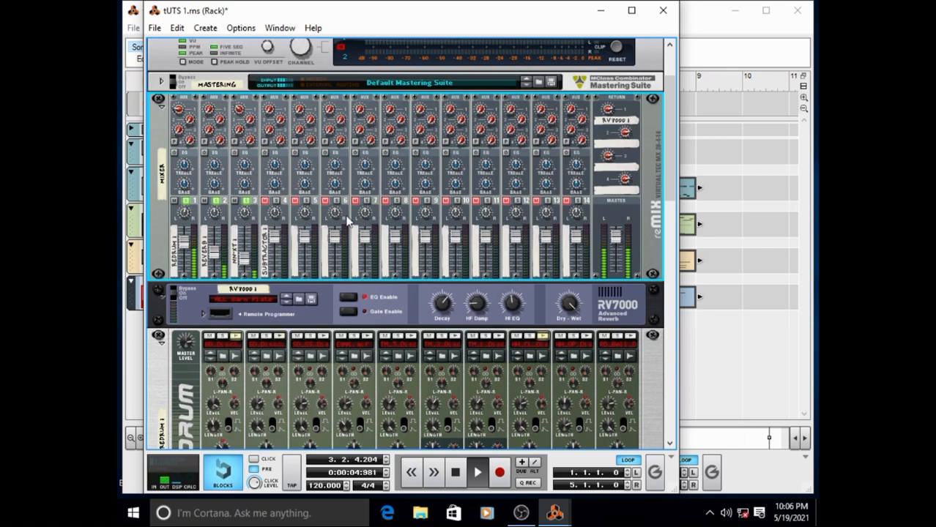
{"action": "left_click", "coordinate": [721, 130]}
{"action": "key", "text": "ctrl+s"}
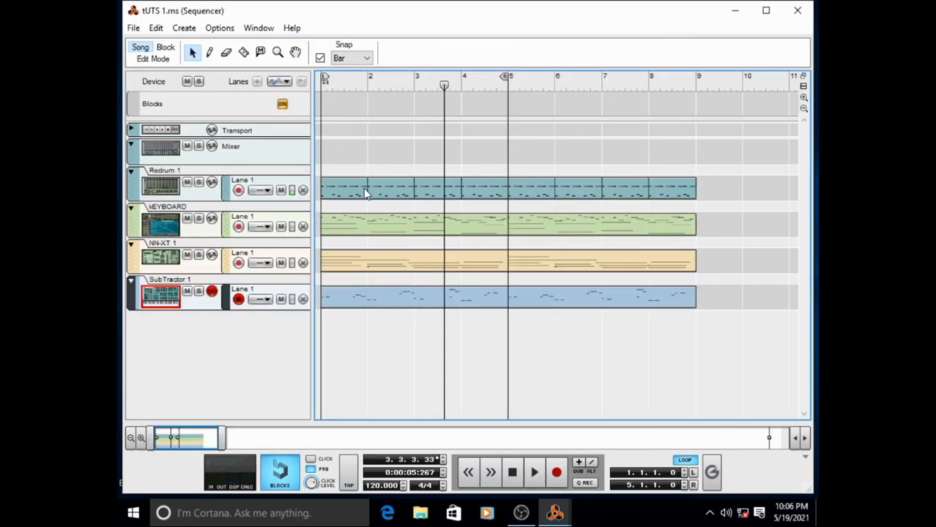
{"action": "key", "text": "alt+Tab"}
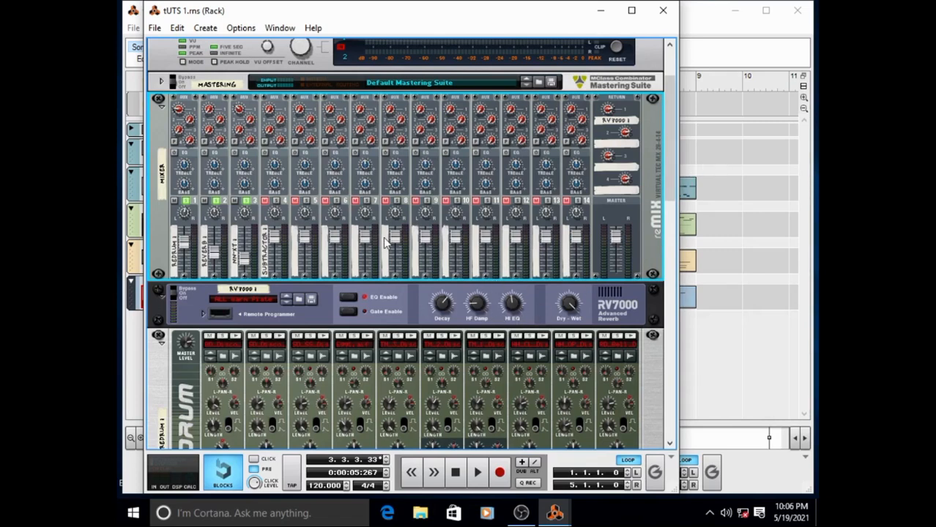
{"action": "right_click", "coordinate": [157, 131]}
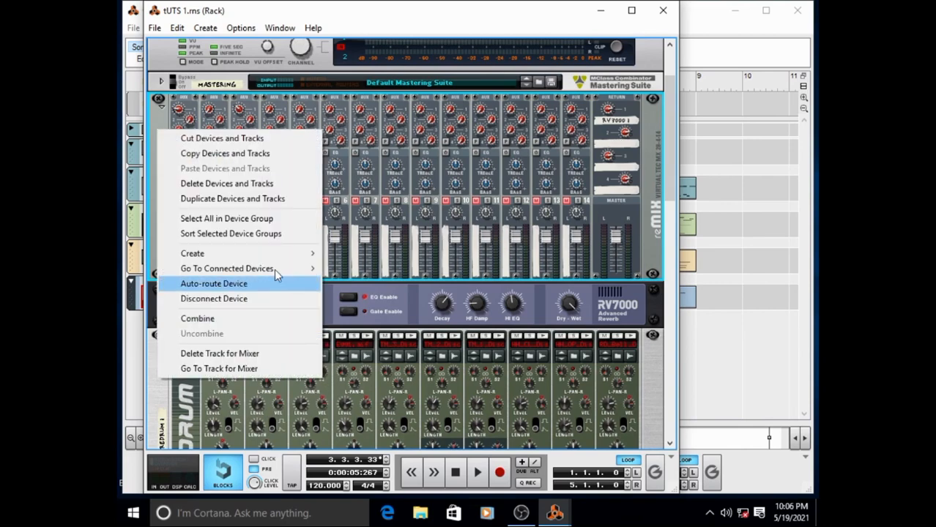
{"action": "mouse_move", "coordinate": [271, 255]}
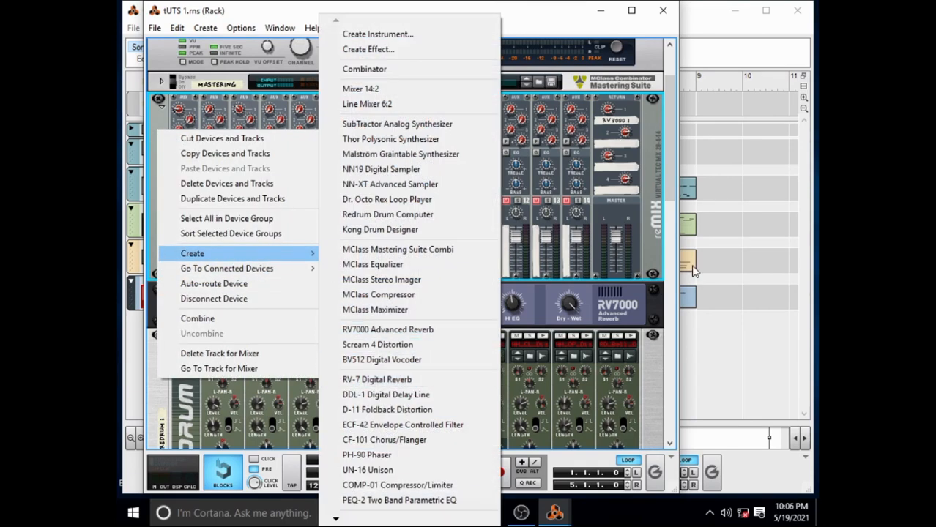
{"action": "left_click", "coordinate": [727, 62]}
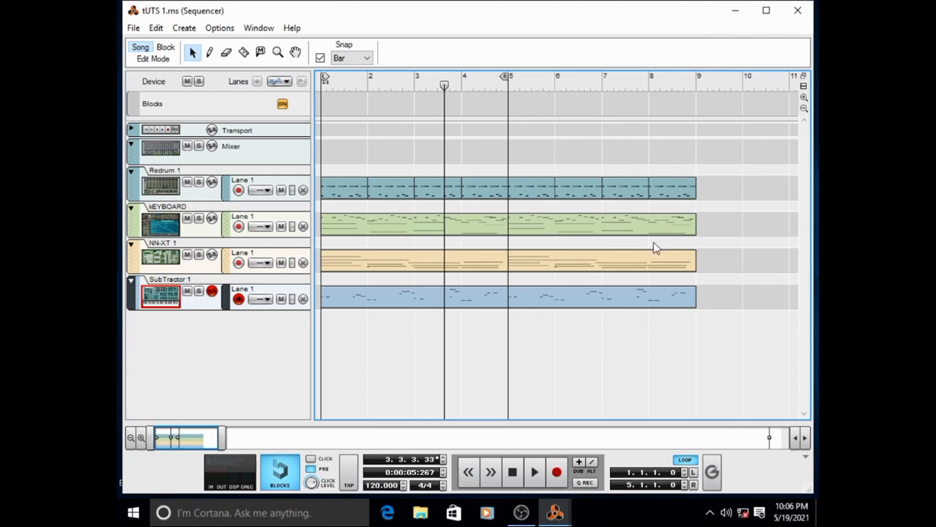
Select all clips in the arrangement and extend the loop's end to bar 9
{"action": "key", "text": "ctrl+a"}
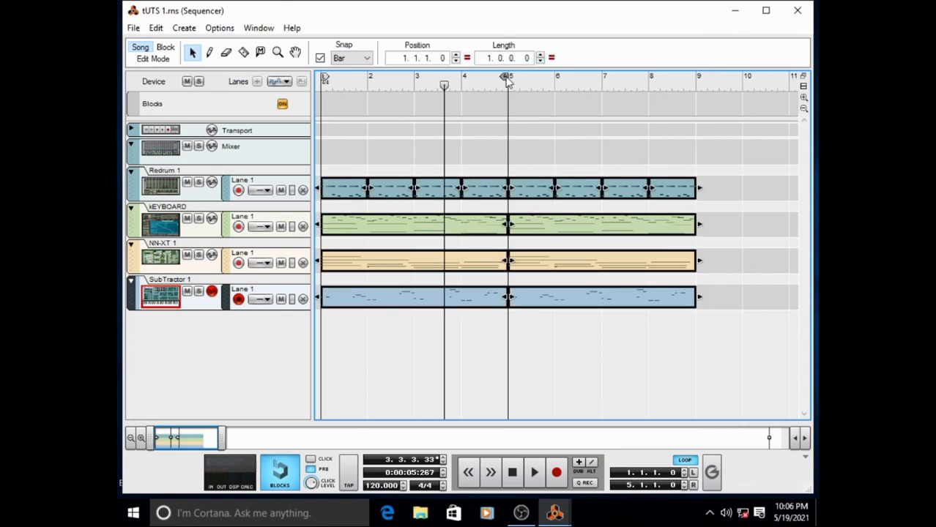
{"action": "left_click_drag", "start_coordinate": [505, 78], "coordinate": [693, 80]}
{"action": "scroll", "coordinate": [453, 187], "scroll_direction": "down", "scroll_amount": 6}
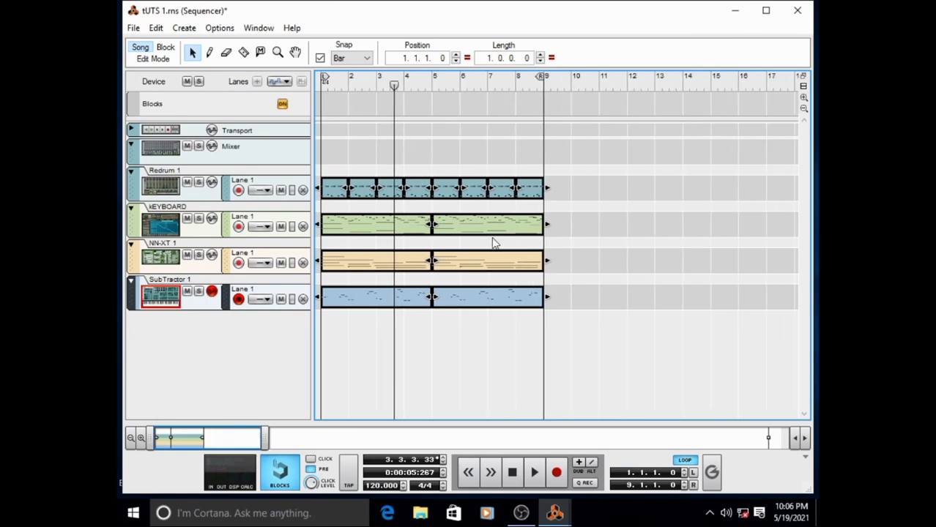
Export the whole song as a WAVE audio file named tUTS 1 and start playback of the arrangement
{"action": "left_click", "coordinate": [134, 28]}
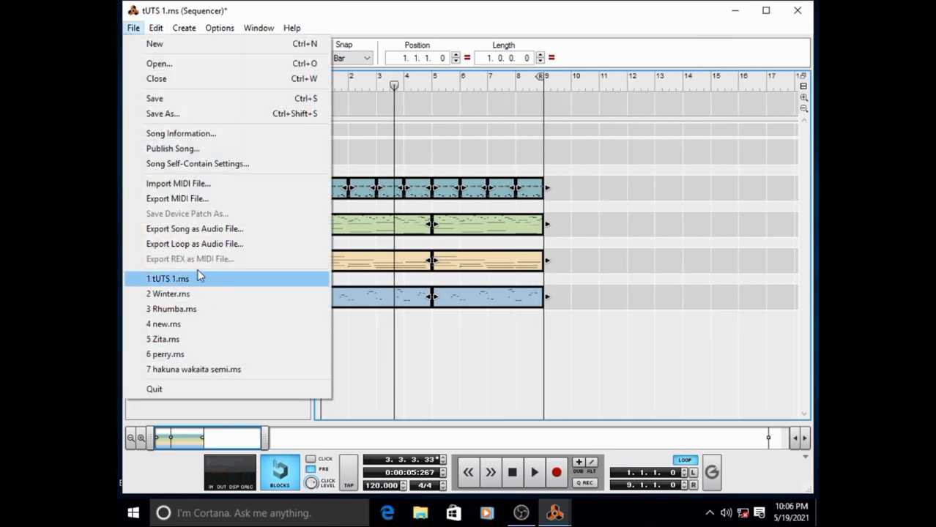
{"action": "left_click", "coordinate": [195, 229]}
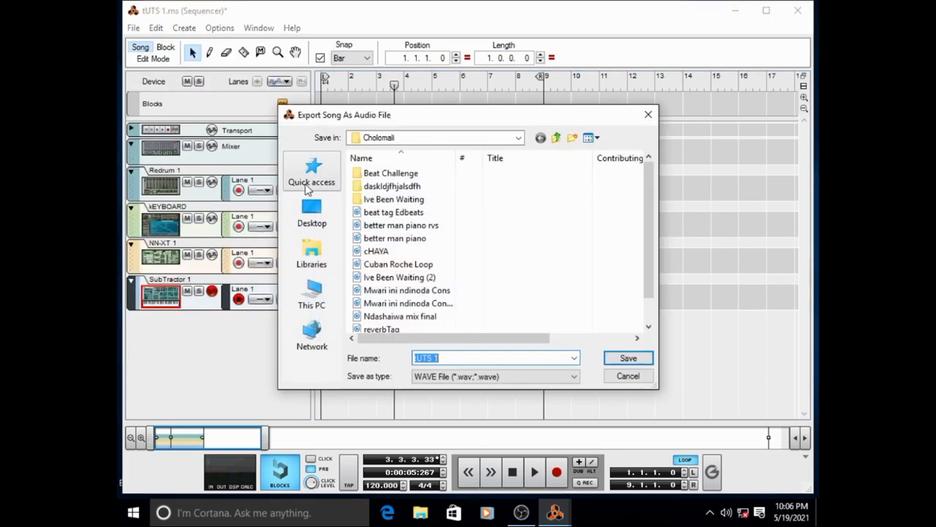
{"action": "left_click", "coordinate": [642, 361]}
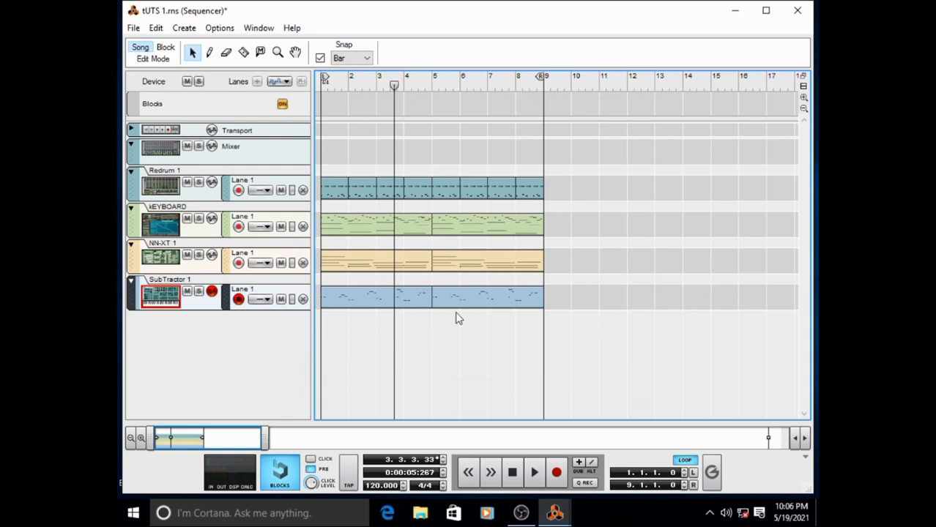
{"action": "key", "text": "space"}
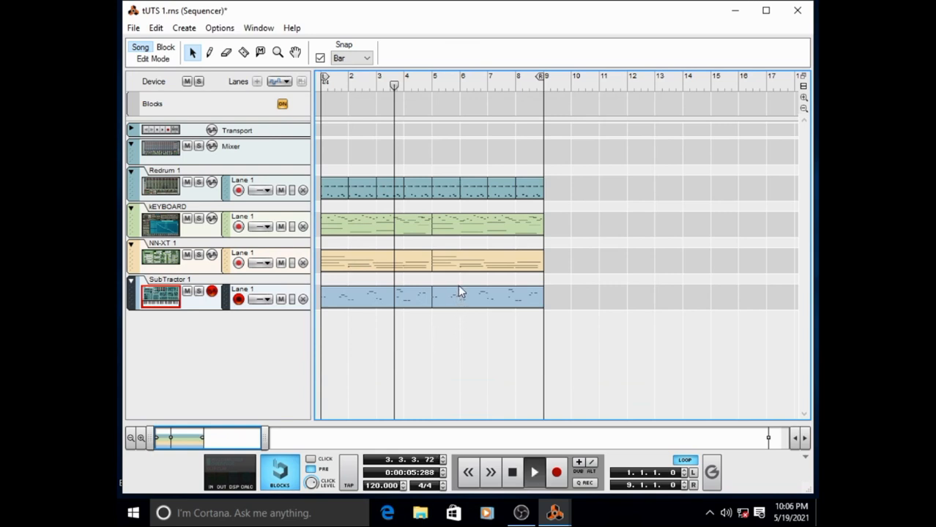